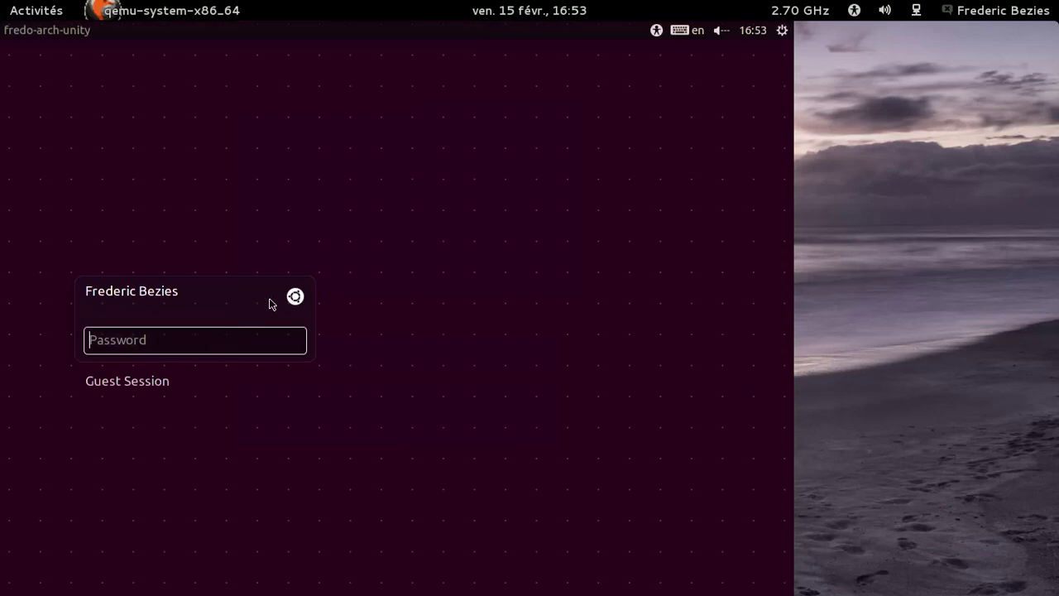
Check the available desktop environments on the login screen, keep the Ubuntu default, and log in with the account password.
{"action": "left_click", "coordinate": [296, 297]}
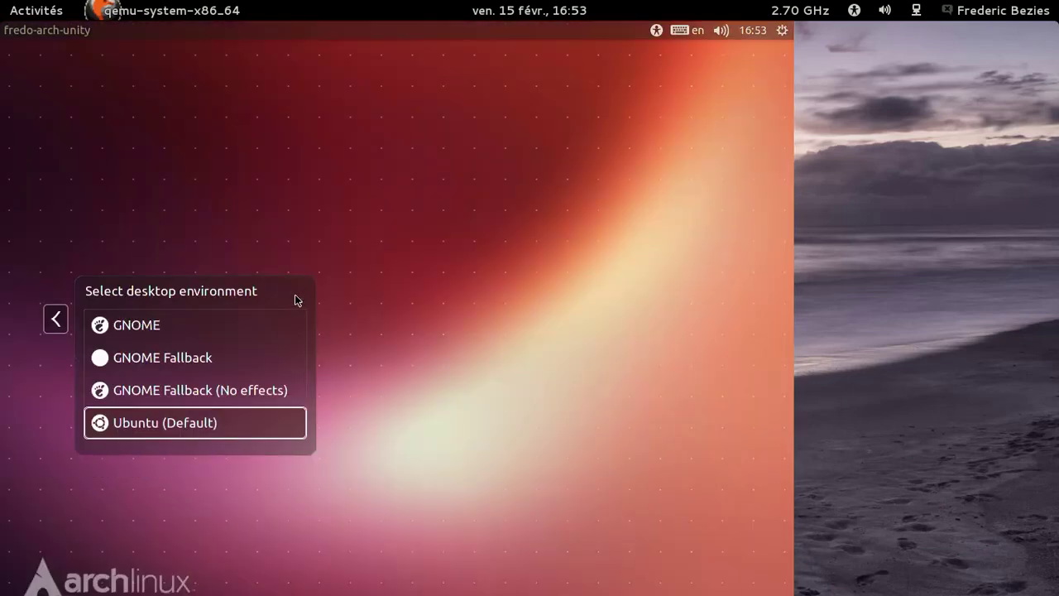
{"action": "left_click", "coordinate": [51, 316]}
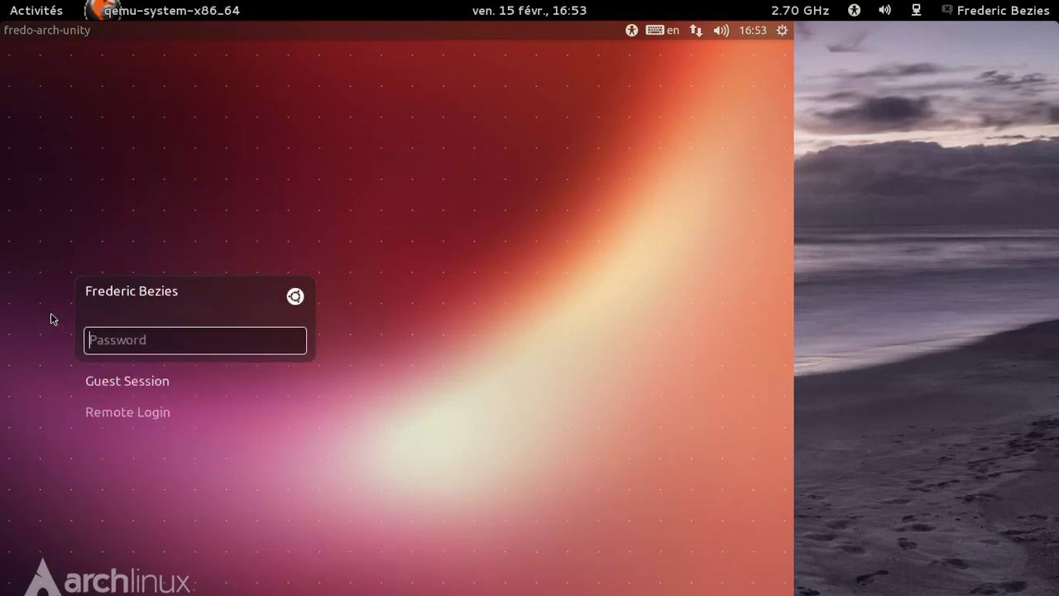
{"action": "type", "text": "••••••••"}
{"action": "key", "text": "Return"}
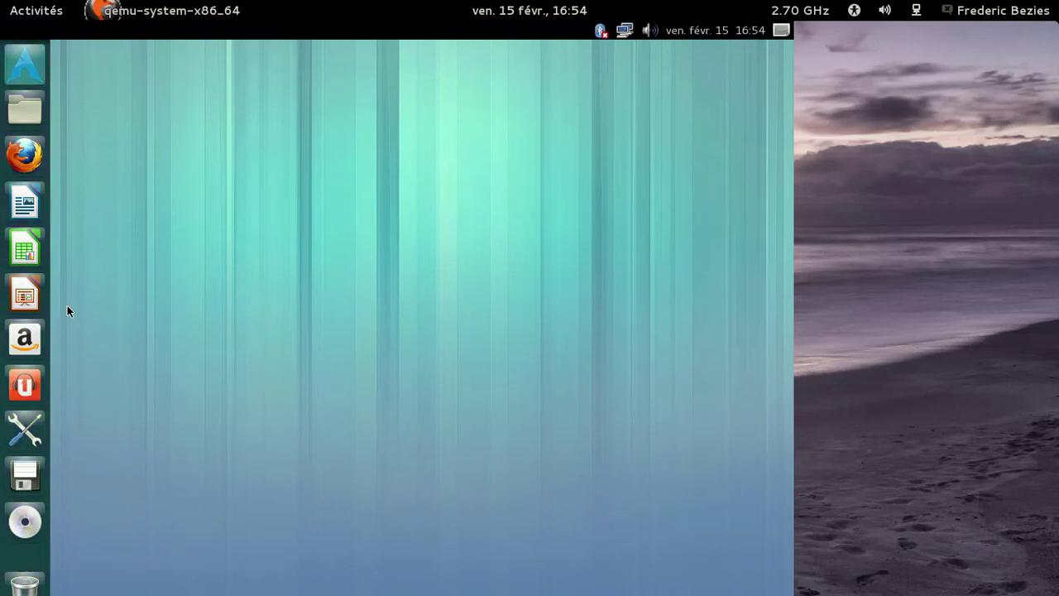
View the About This Computer summary and the online accounts settings, ending at the overview of all system settings.
{"action": "left_click", "coordinate": [782, 31]}
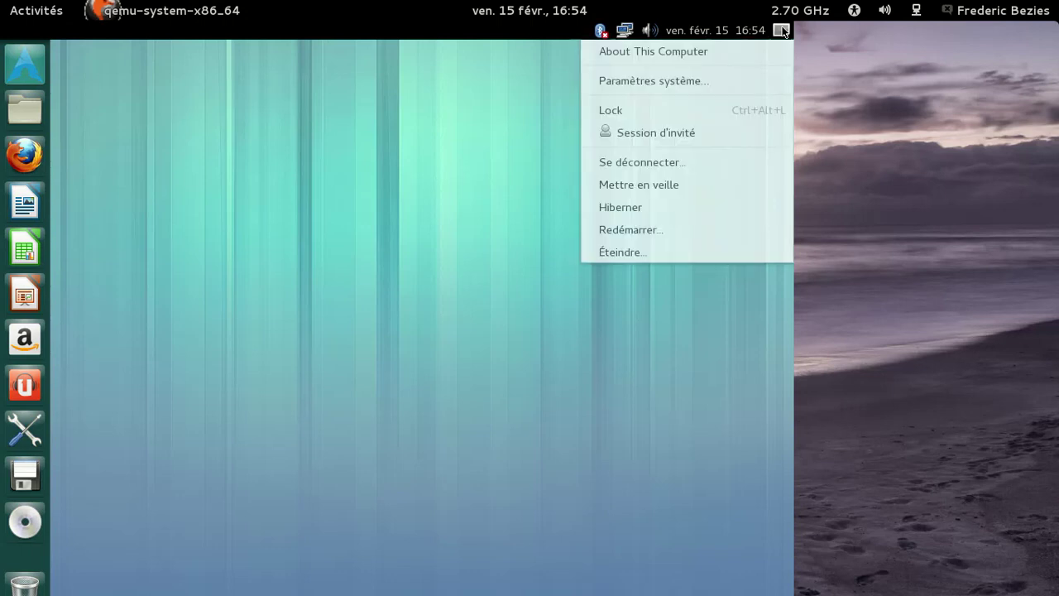
{"action": "left_click", "coordinate": [746, 51]}
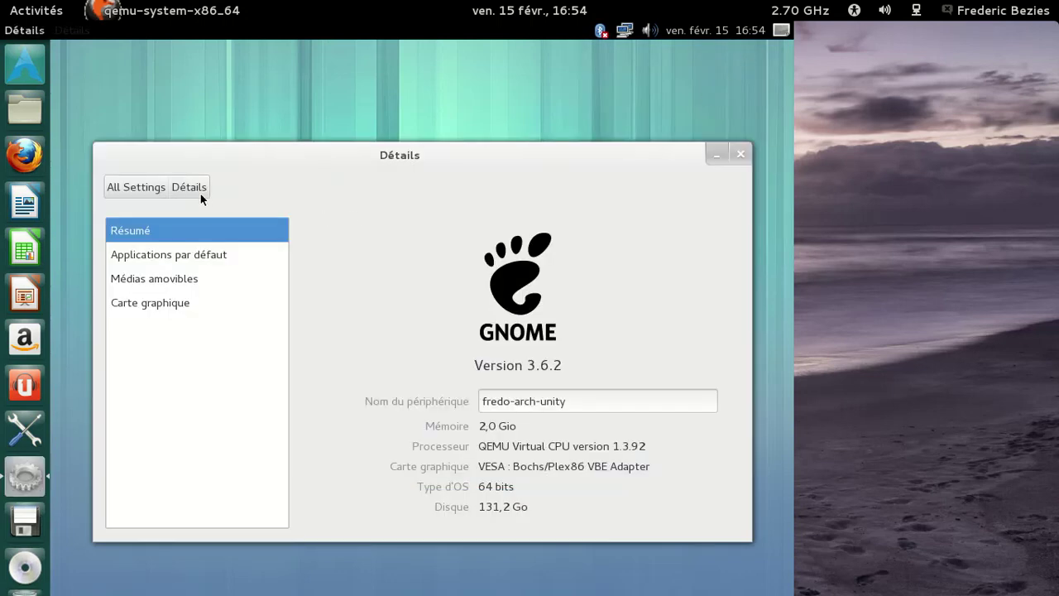
{"action": "left_click", "coordinate": [140, 190]}
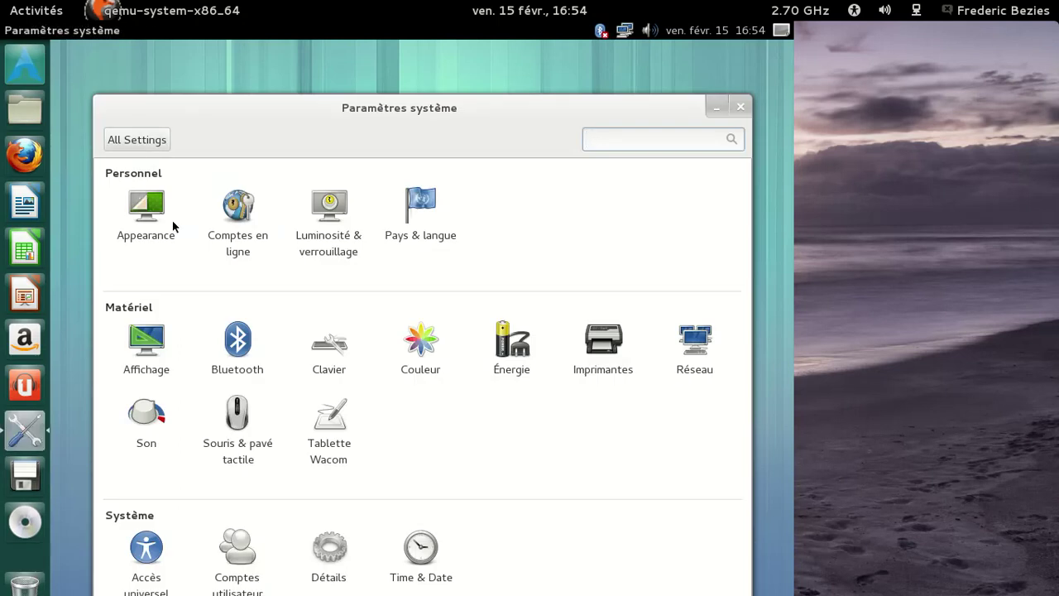
{"action": "left_click", "coordinate": [238, 233]}
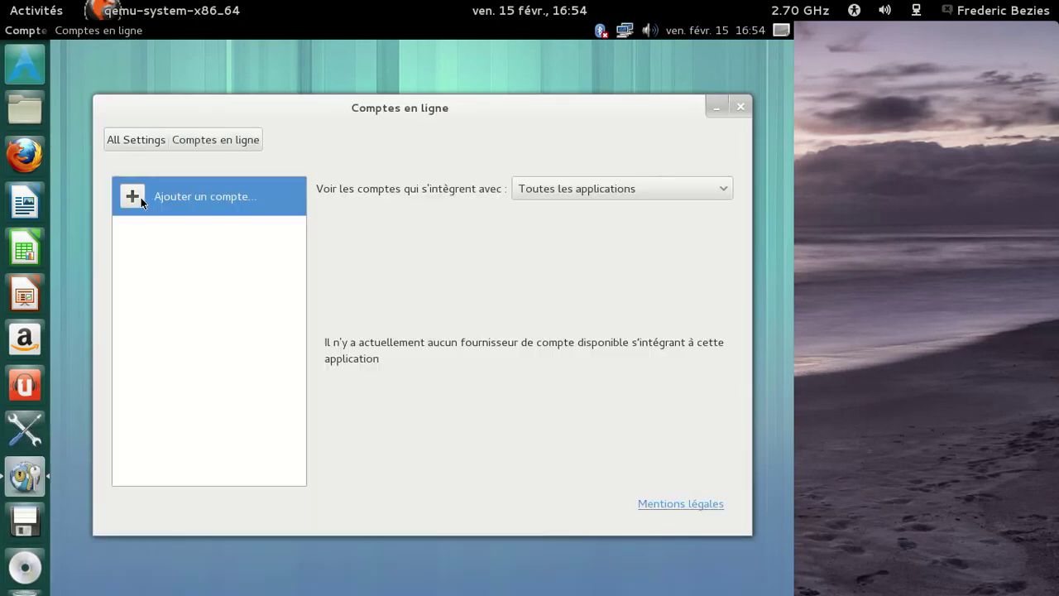
{"action": "left_click", "coordinate": [122, 140]}
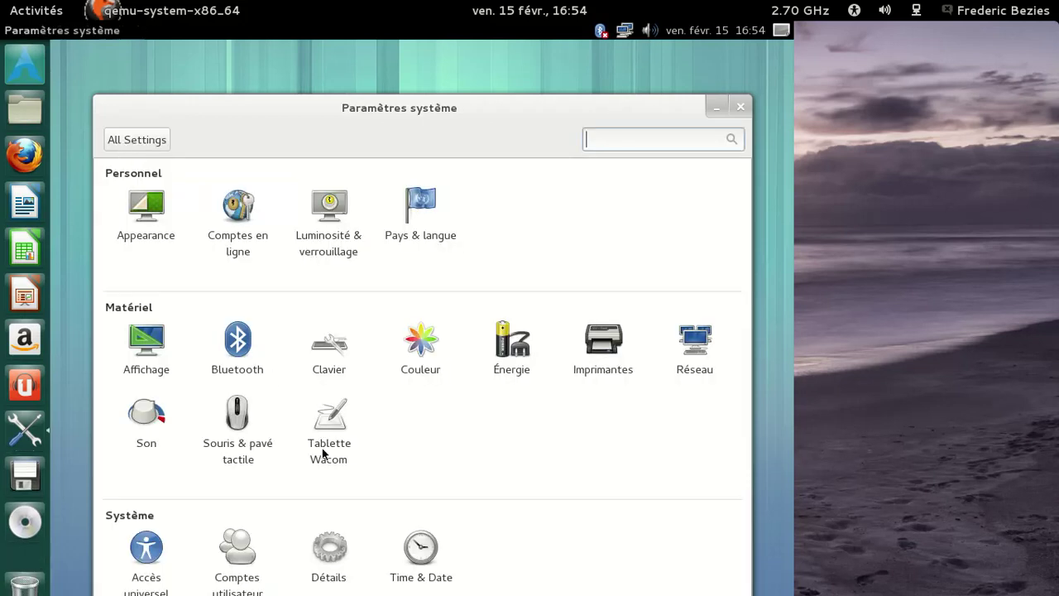
Turn the seconds display of the menu bar clock on and off again in the Time & Date settings.
{"action": "left_click", "coordinate": [433, 549]}
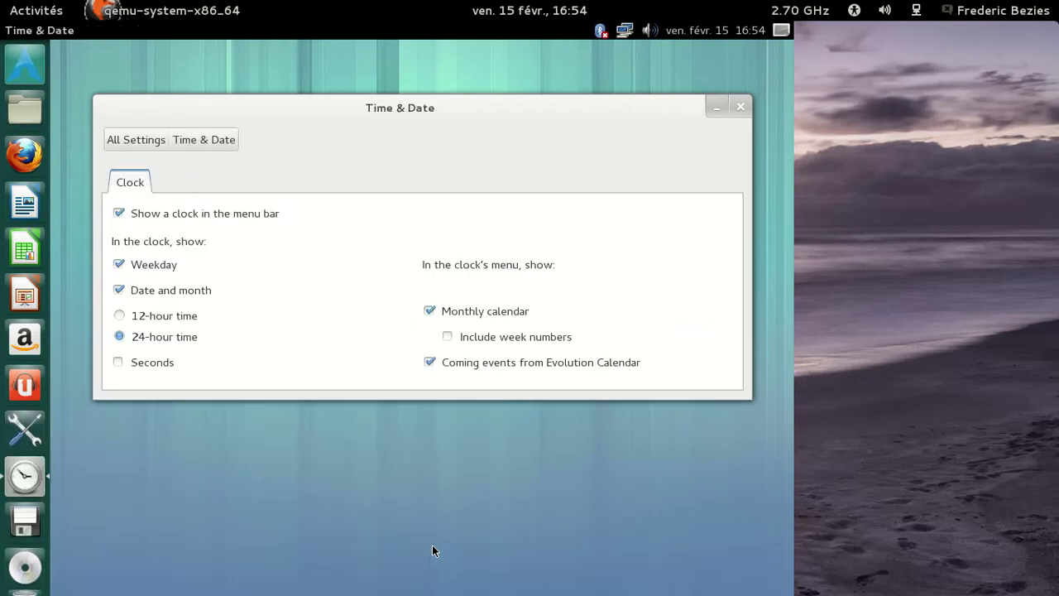
{"action": "left_click", "coordinate": [140, 364]}
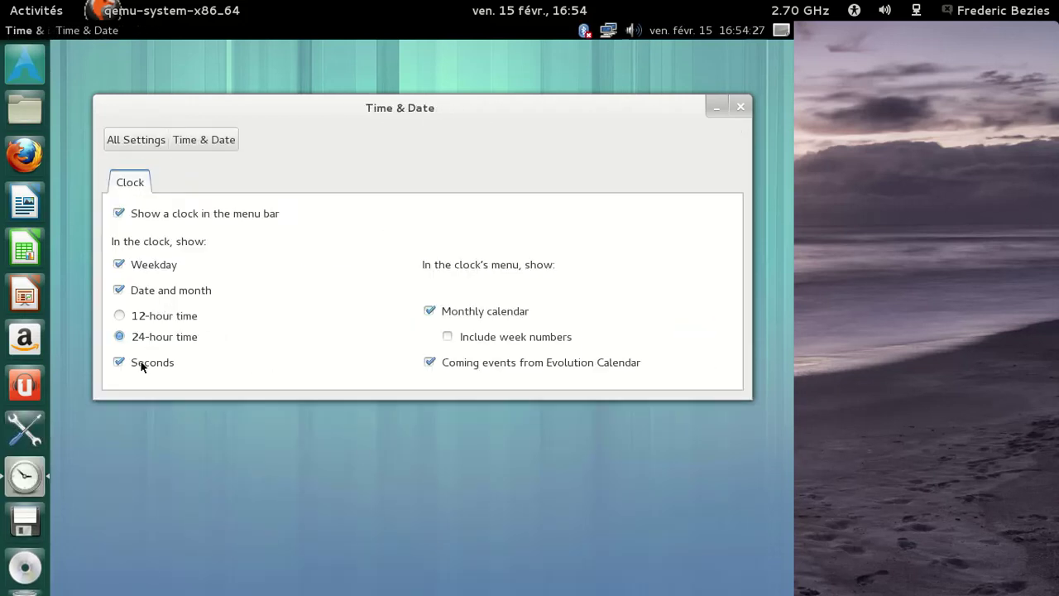
{"action": "left_click", "coordinate": [141, 364]}
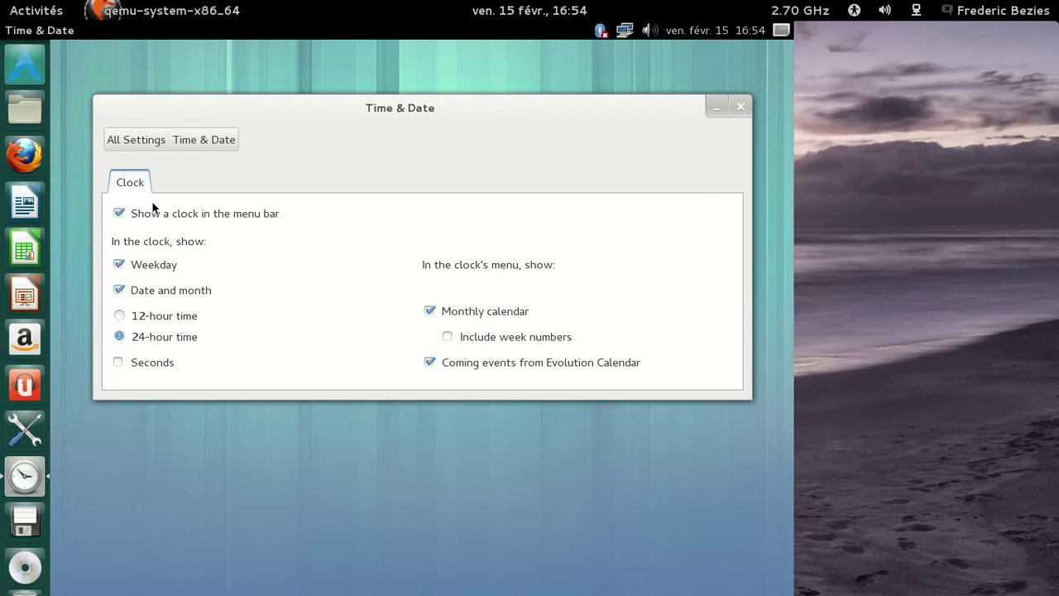
{"action": "left_click", "coordinate": [136, 140]}
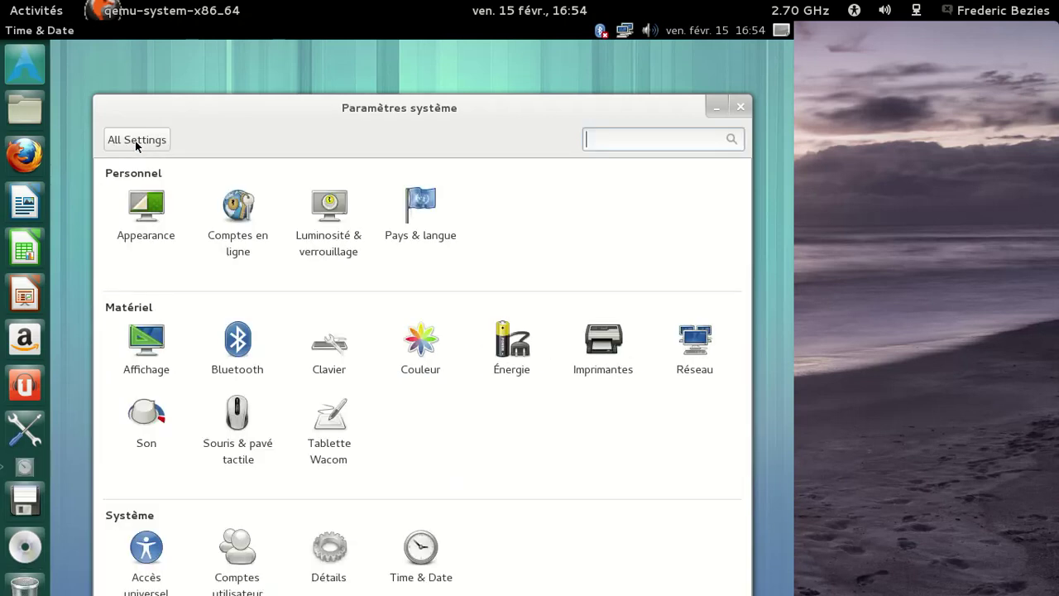
Review the default applications, removable media and graphics card sections of the system details.
{"action": "left_click", "coordinate": [335, 552]}
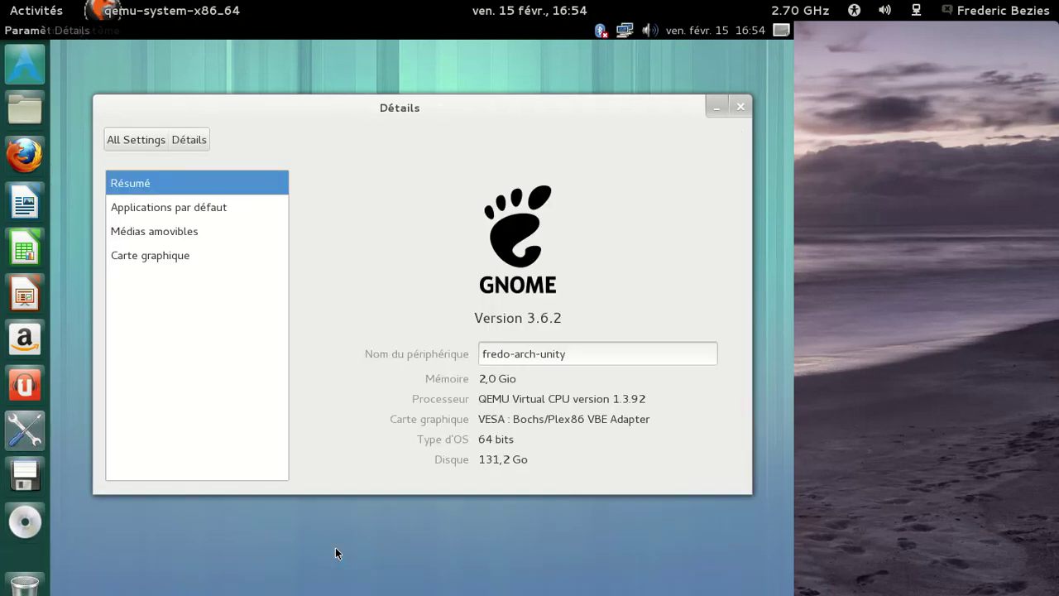
{"action": "left_click", "coordinate": [169, 208]}
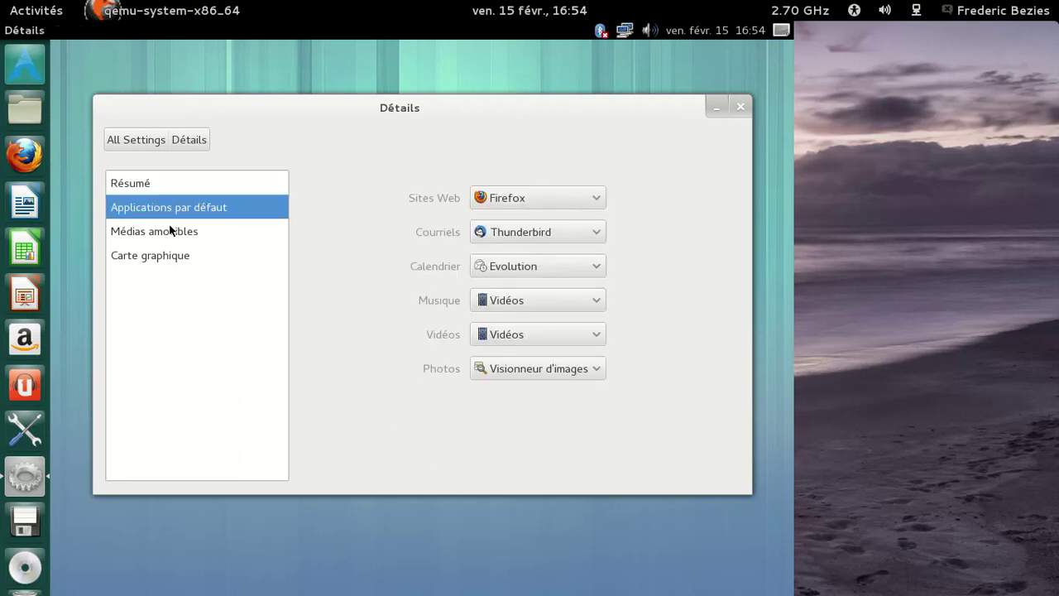
{"action": "left_click", "coordinate": [170, 230]}
{"action": "left_click", "coordinate": [171, 255]}
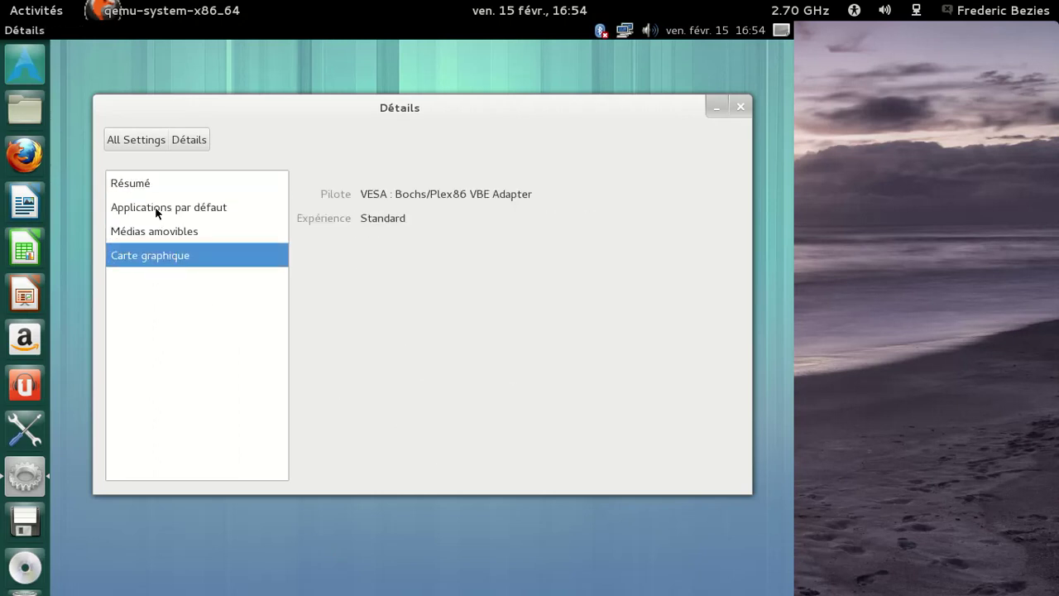
{"action": "left_click", "coordinate": [134, 138]}
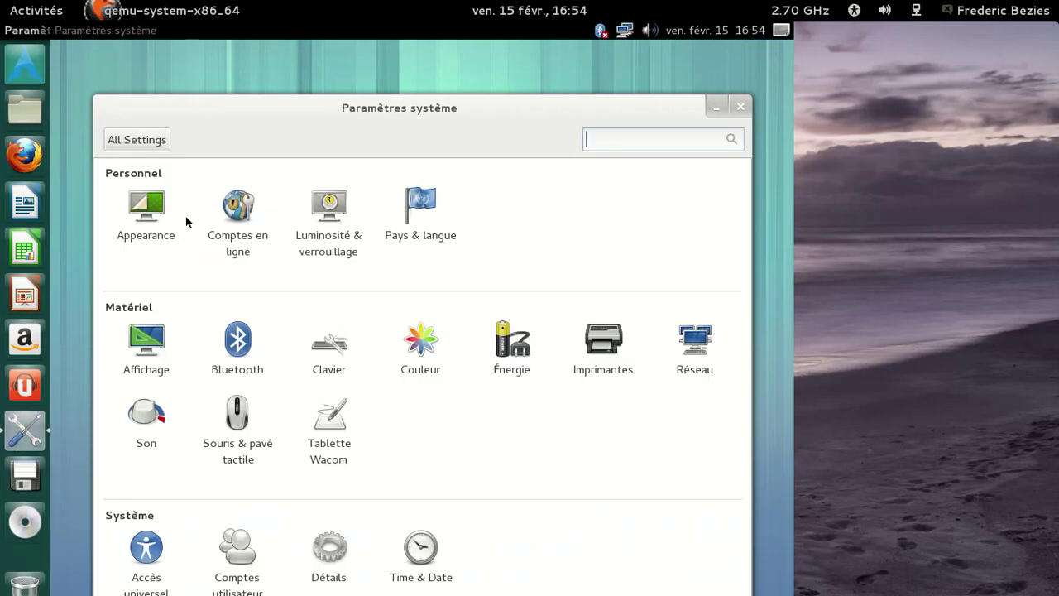
Enable workspaces in the behavior options of the Appearance settings.
{"action": "left_click", "coordinate": [138, 225]}
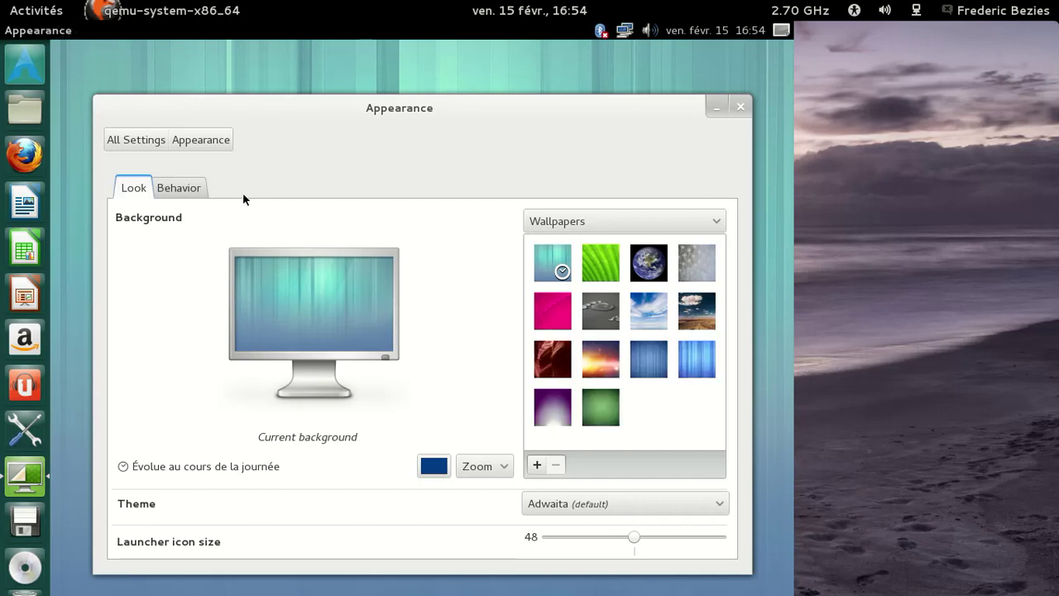
{"action": "left_click", "coordinate": [179, 188]}
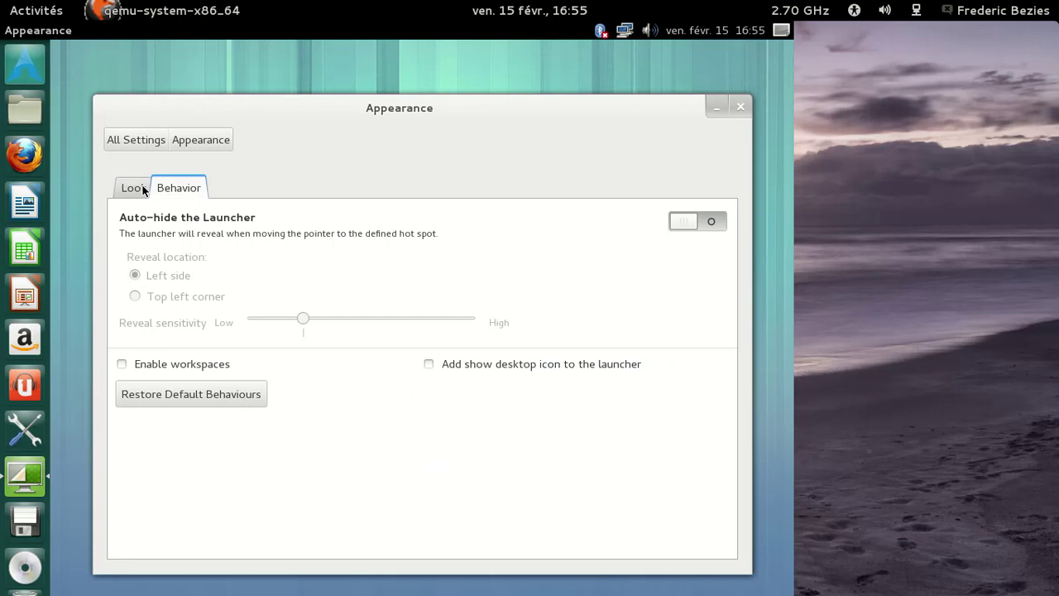
{"action": "left_click", "coordinate": [175, 365]}
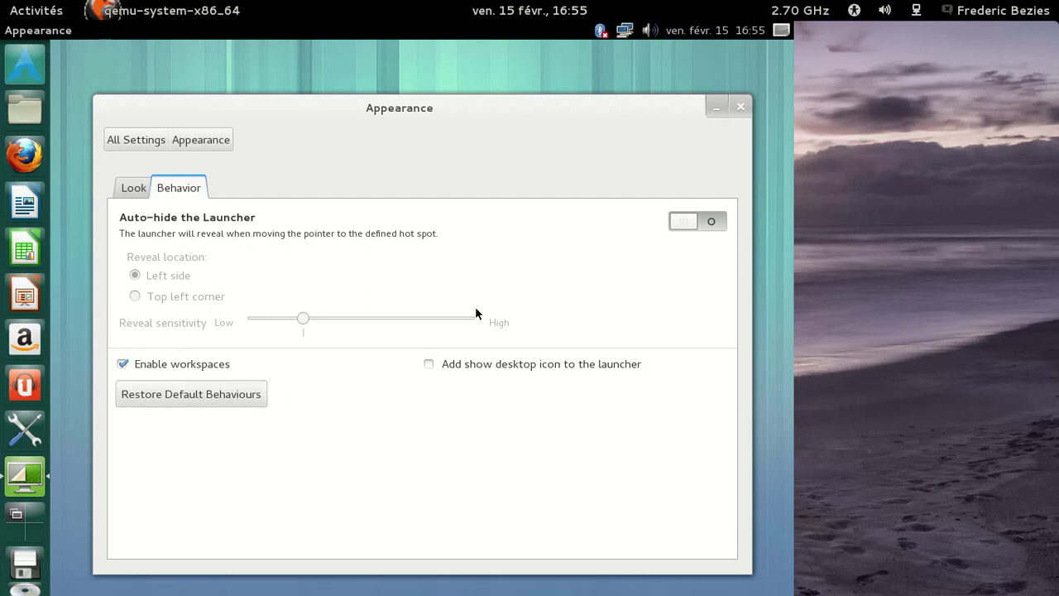
Browse the wallpaper collection and apply the time-changing Ubuntu 11.10 Community Wallpapers as the desktop background.
{"action": "left_click", "coordinate": [130, 188]}
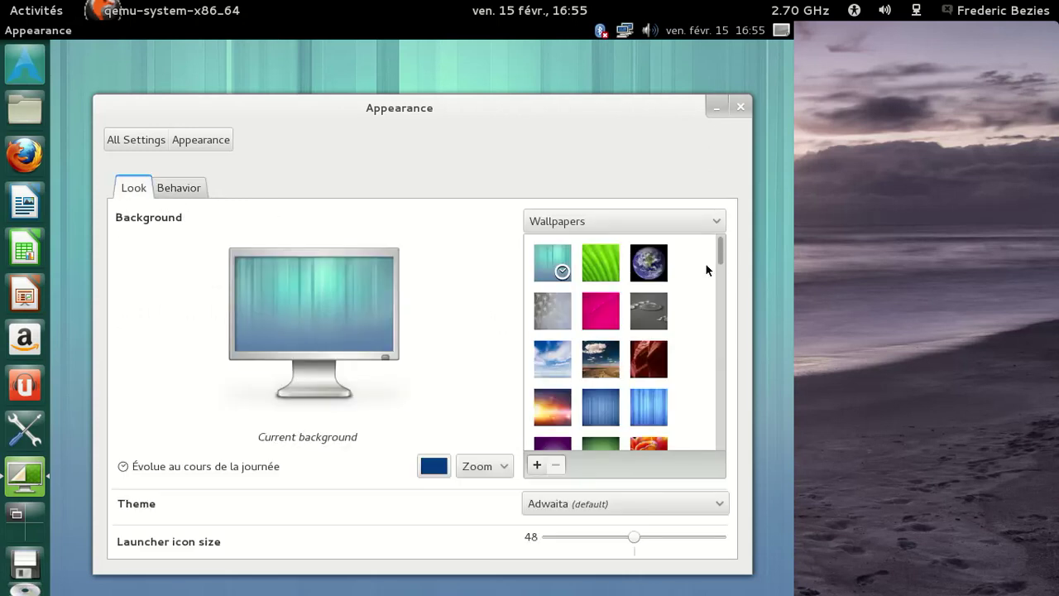
{"action": "scroll", "coordinate": [705, 260], "scroll_direction": "down", "scroll_amount": 8}
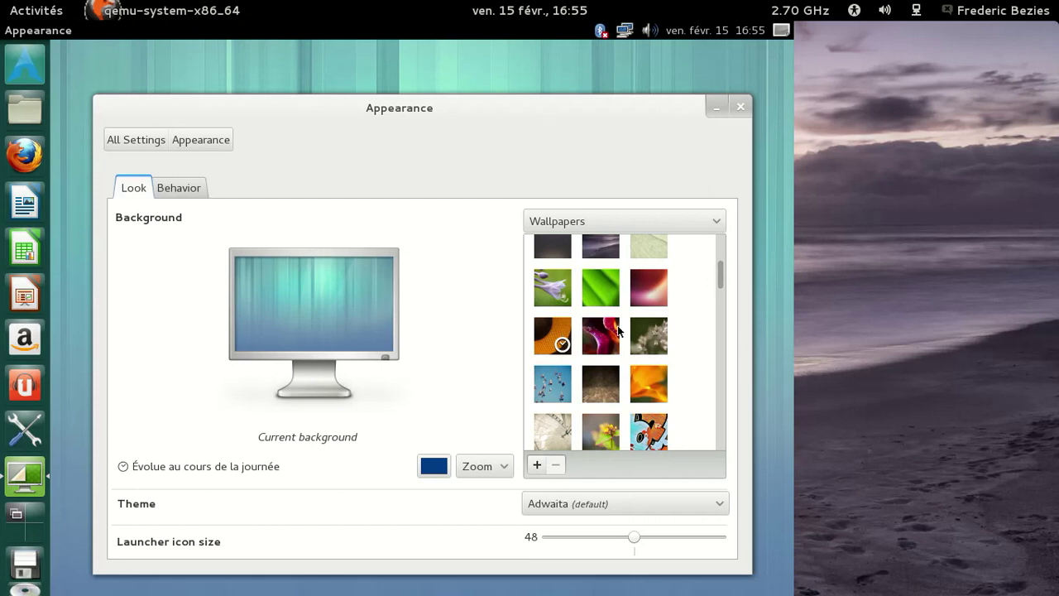
{"action": "scroll", "coordinate": [709, 299], "scroll_direction": "down", "scroll_amount": 2}
{"action": "scroll", "coordinate": [709, 300], "scroll_direction": "down", "scroll_amount": 8}
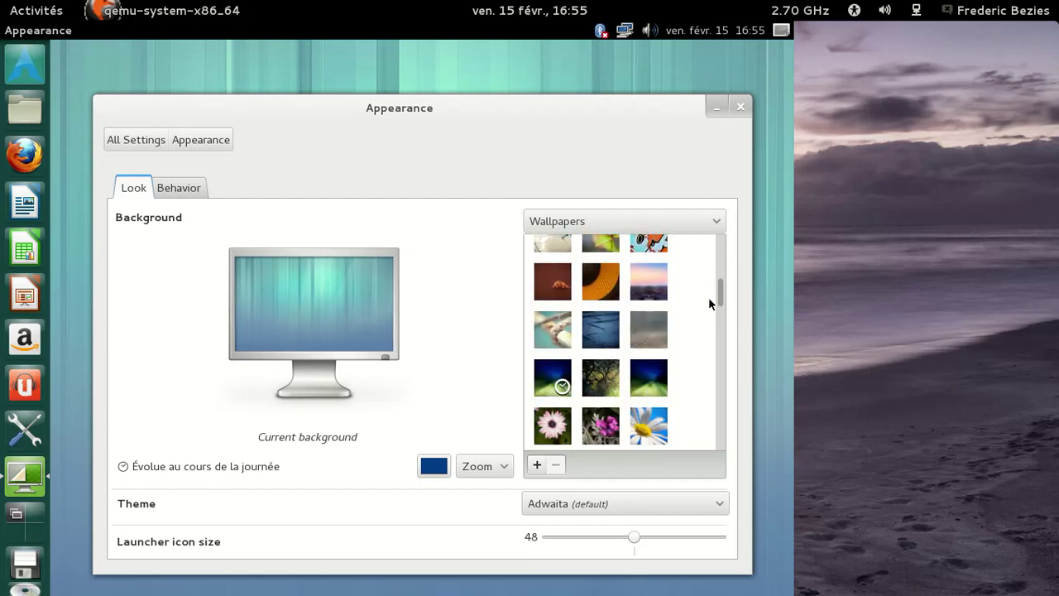
{"action": "scroll", "coordinate": [709, 304], "scroll_direction": "down", "scroll_amount": 10}
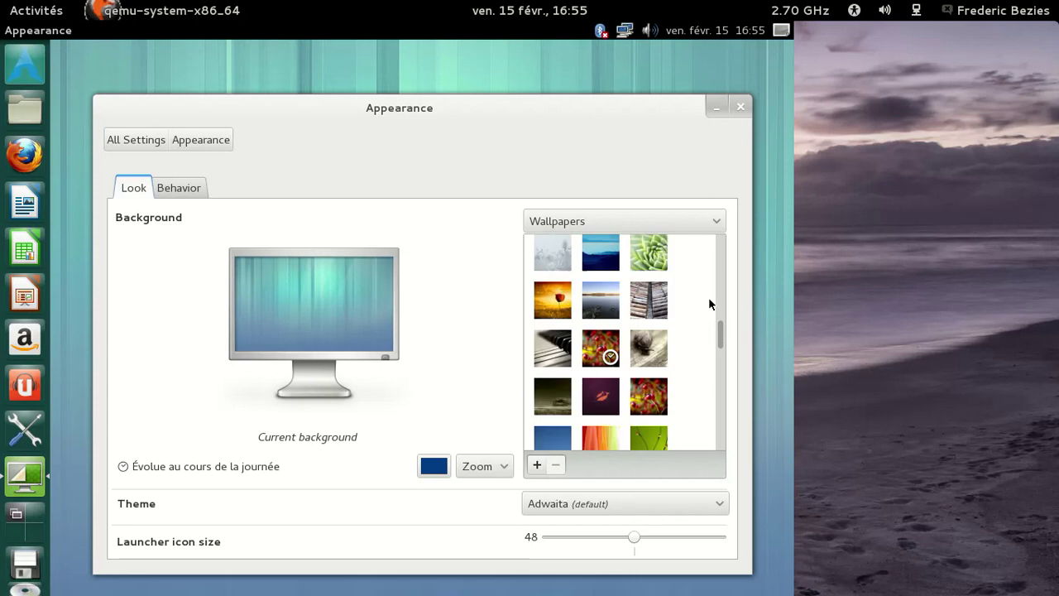
{"action": "scroll", "coordinate": [709, 304], "scroll_direction": "down", "scroll_amount": 8}
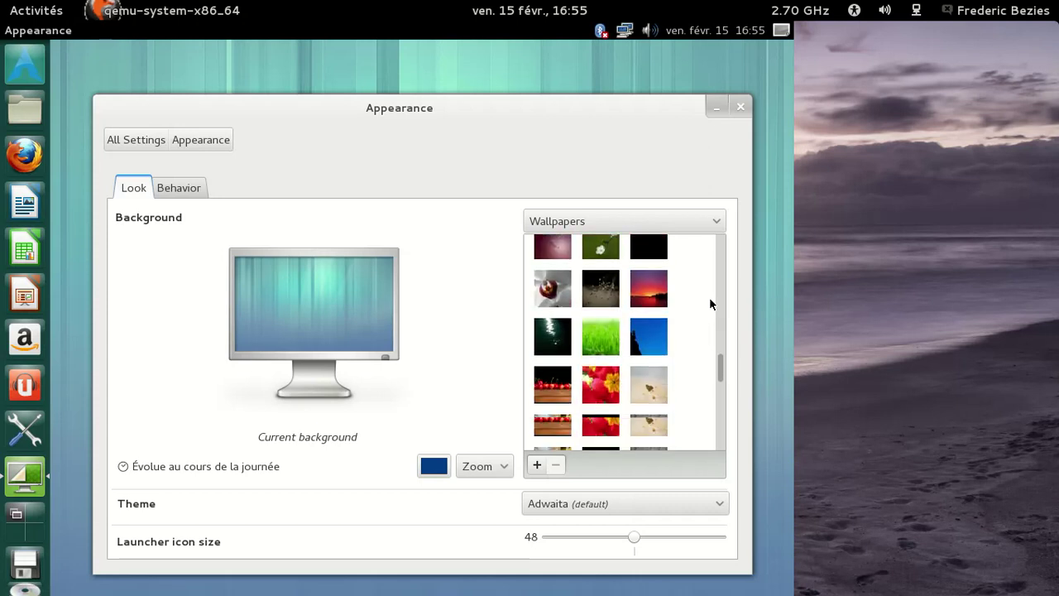
{"action": "scroll", "coordinate": [709, 303], "scroll_direction": "down", "scroll_amount": 5}
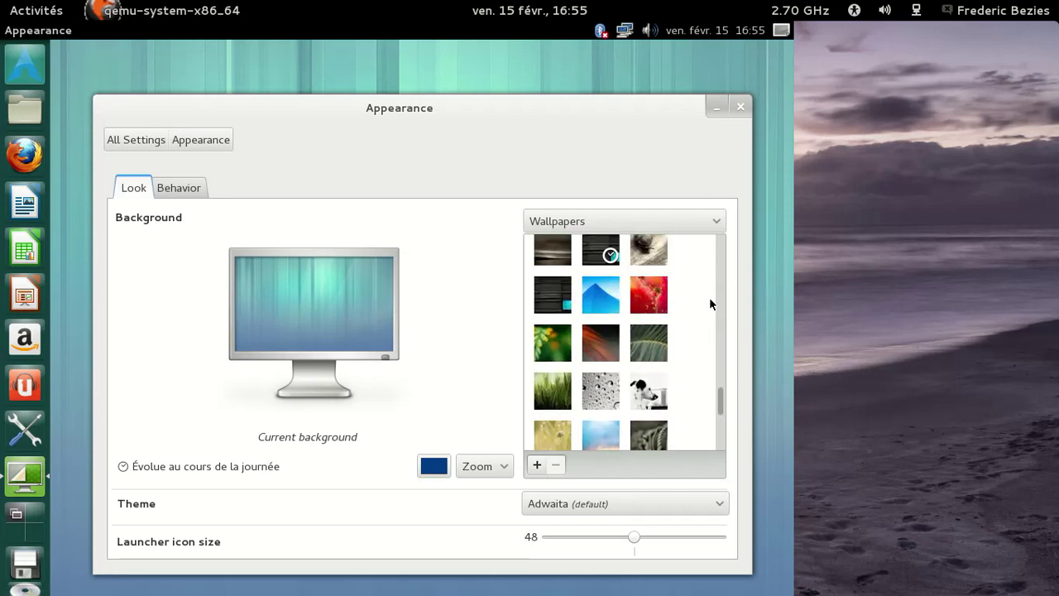
{"action": "scroll", "coordinate": [709, 304], "scroll_direction": "up", "scroll_amount": 5}
{"action": "scroll", "coordinate": [710, 304], "scroll_direction": "down", "scroll_amount": 4}
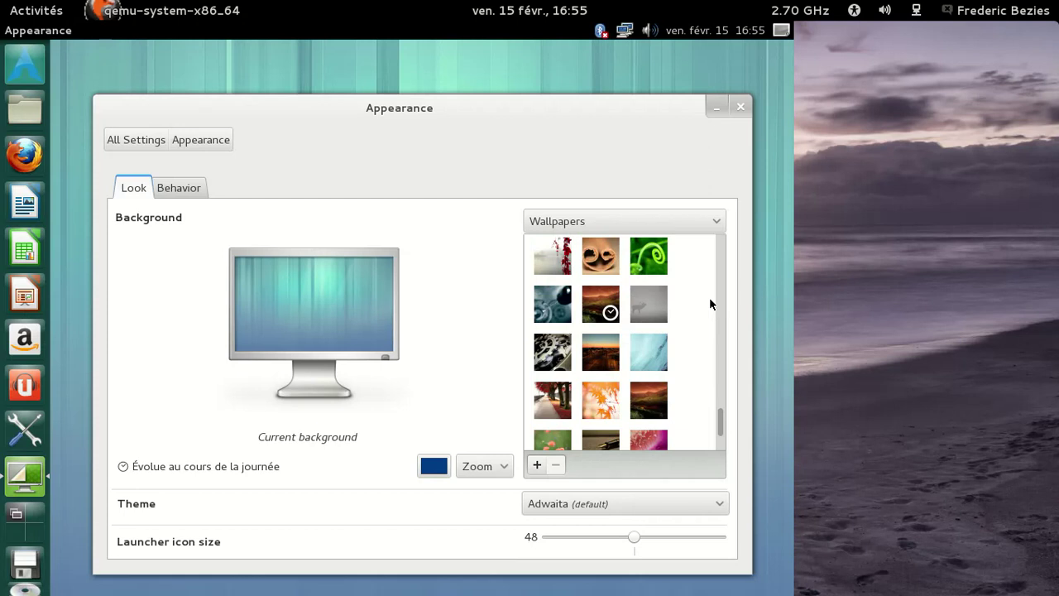
{"action": "left_click", "coordinate": [599, 308]}
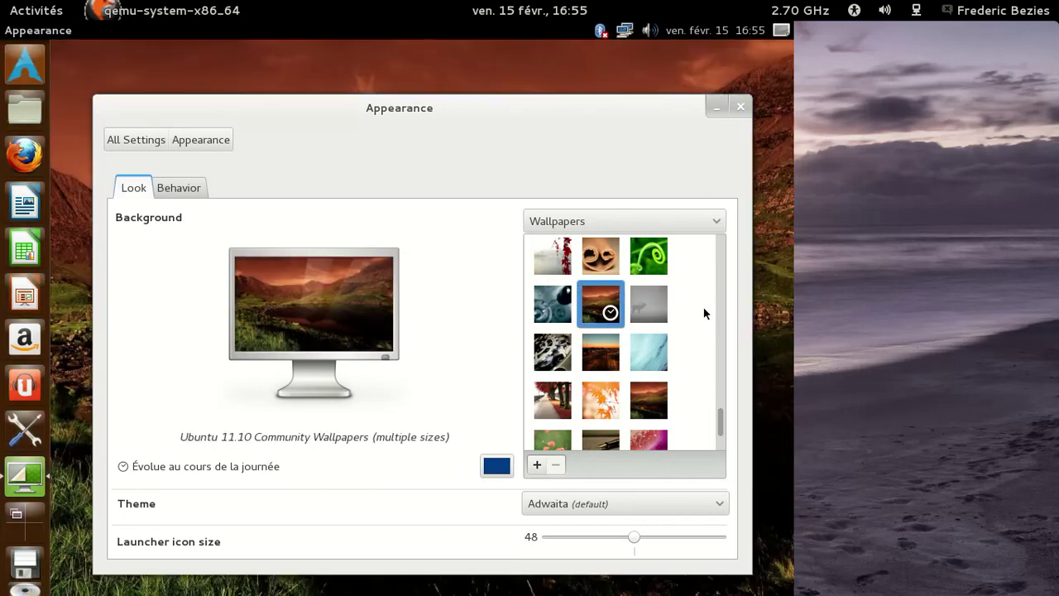
Try the Stalking Ocelot and Wild Wheat wallpapers near the end of the collection as desktop background.
{"action": "scroll", "coordinate": [705, 304], "scroll_direction": "down", "scroll_amount": 3}
{"action": "left_click", "coordinate": [603, 380]}
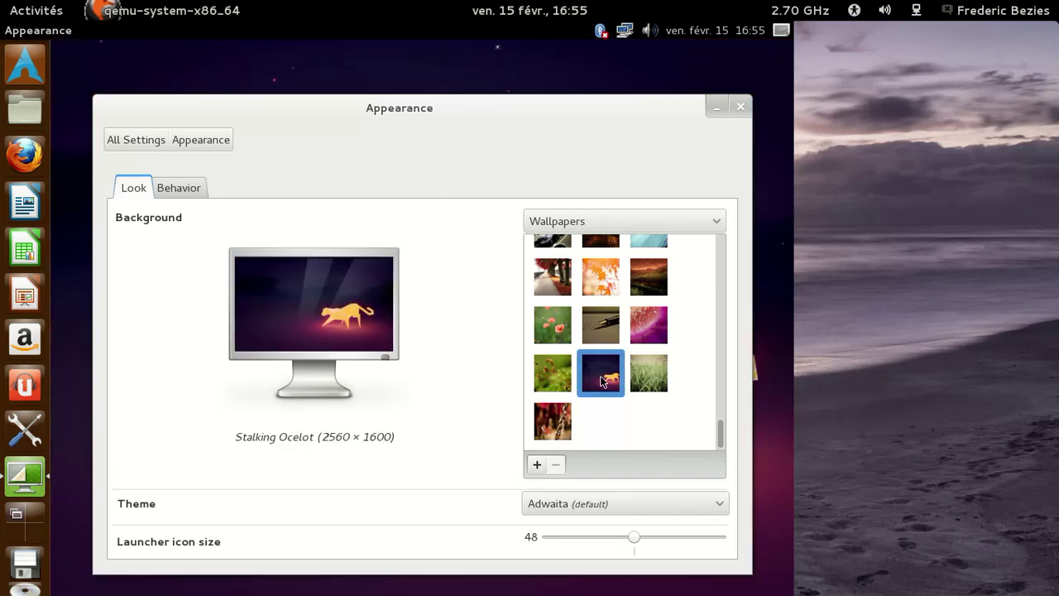
{"action": "left_click", "coordinate": [564, 431]}
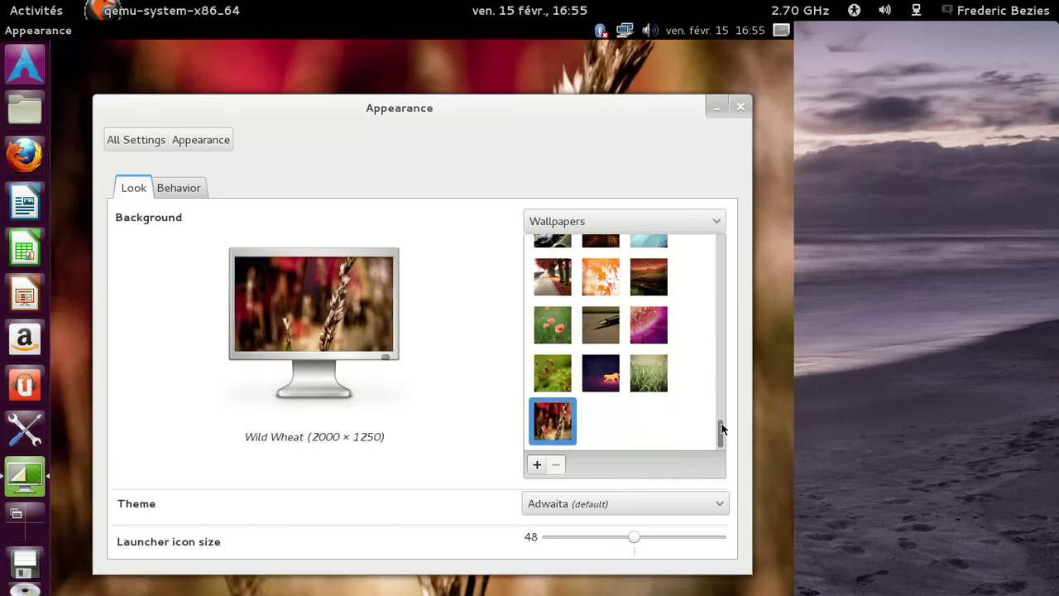
Try the Speaker Weave and Precise Pangolin wallpapers as desktop background.
{"action": "left_click_drag", "start_coordinate": [733, 395], "coordinate": [727, 282]}
{"action": "left_click", "coordinate": [599, 291]}
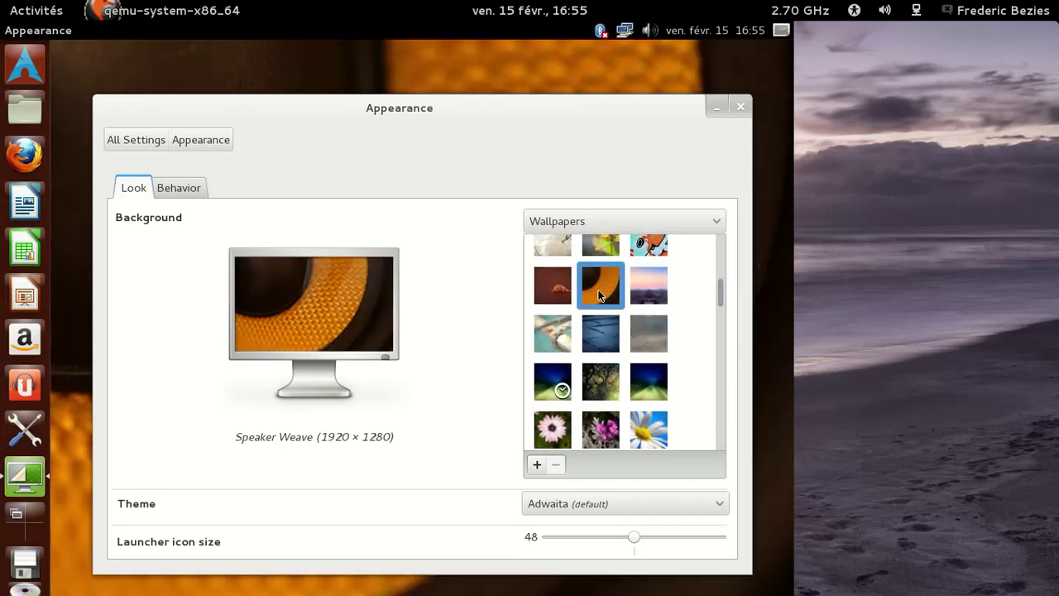
{"action": "left_click", "coordinate": [557, 296]}
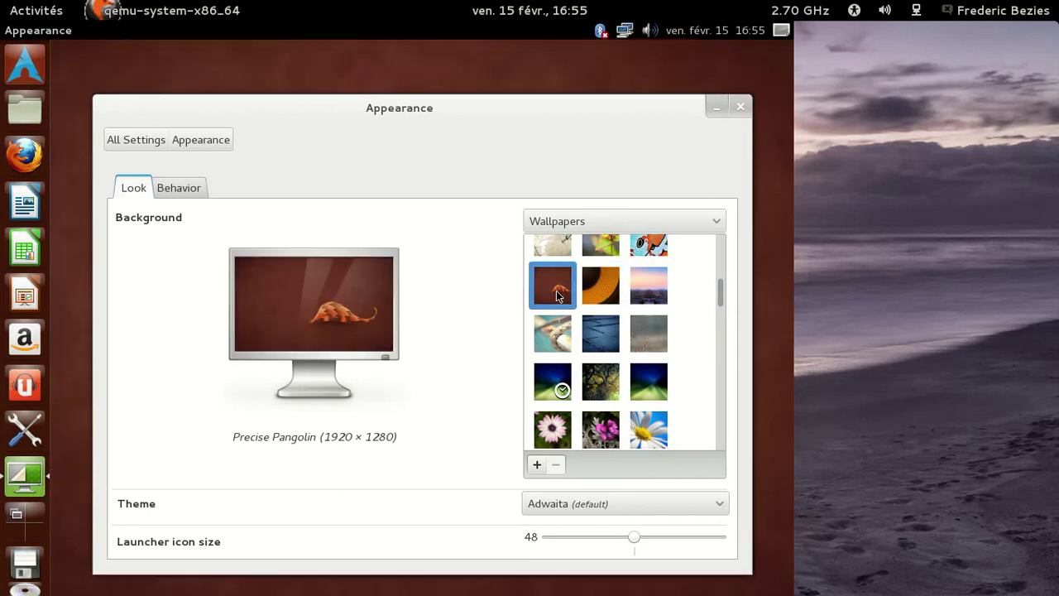
Apply the time-changing Ubuntu 12.04 Community Wallpapers as the desktop background and return to the start of the wallpaper collection.
{"action": "scroll", "coordinate": [666, 302], "scroll_direction": "up", "scroll_amount": 2}
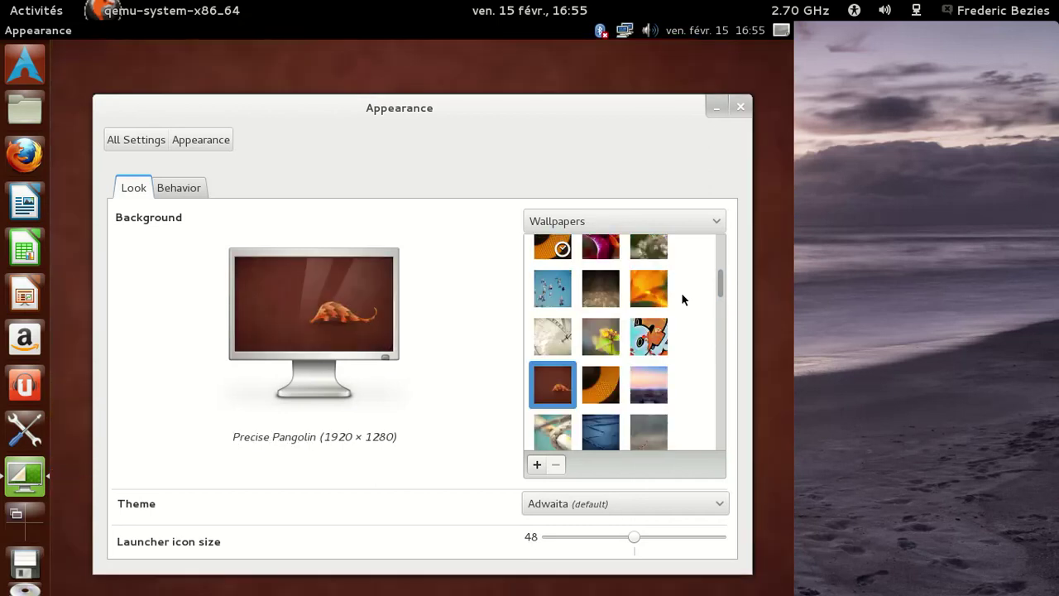
{"action": "scroll", "coordinate": [681, 292], "scroll_direction": "up", "scroll_amount": 2}
{"action": "left_click", "coordinate": [554, 331]}
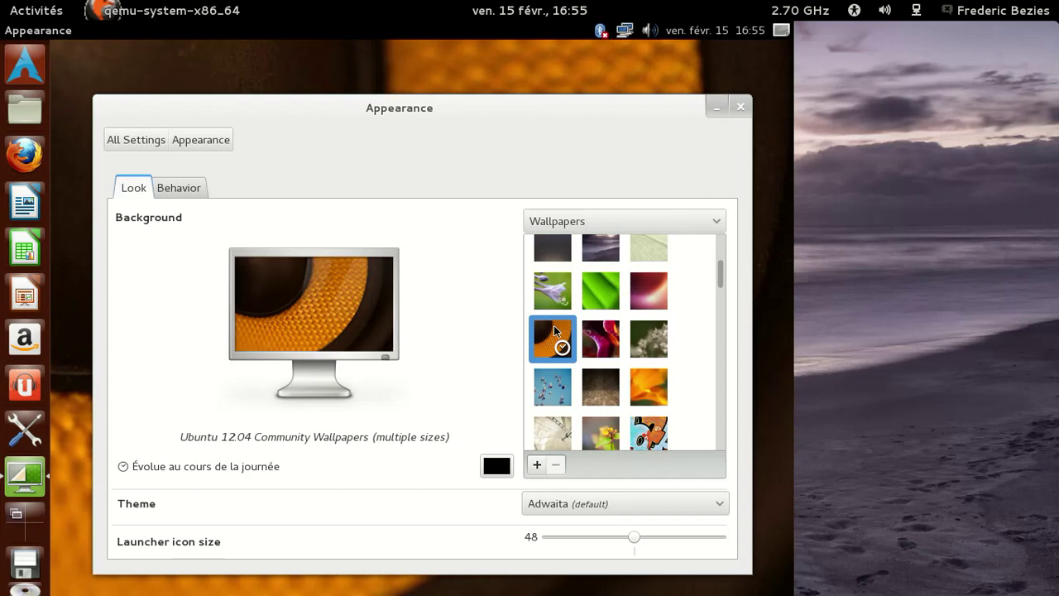
{"action": "scroll", "coordinate": [683, 329], "scroll_direction": "up", "scroll_amount": 4}
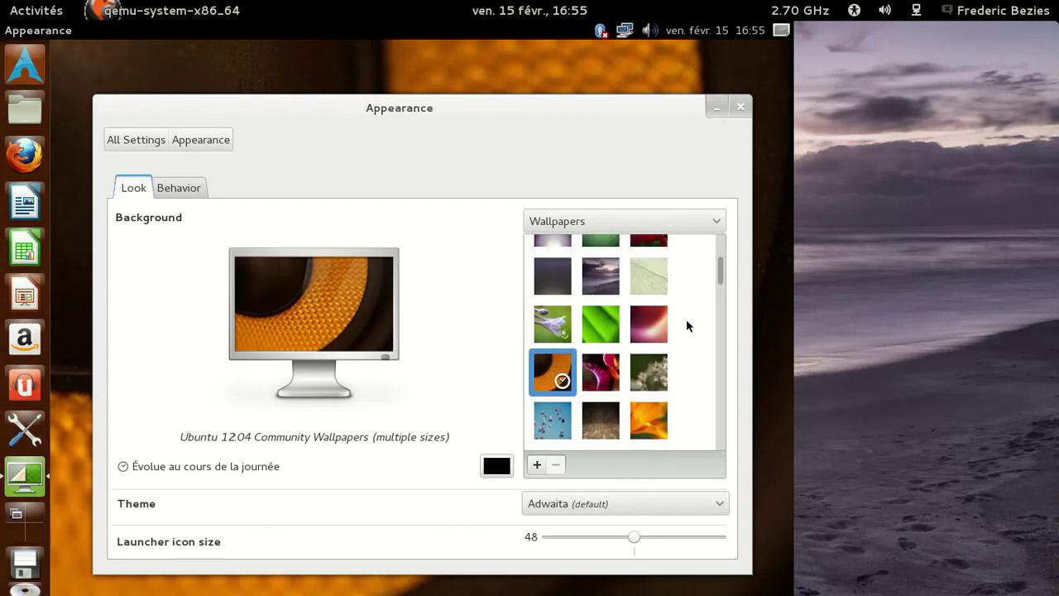
{"action": "scroll", "coordinate": [686, 325], "scroll_direction": "up", "scroll_amount": 1}
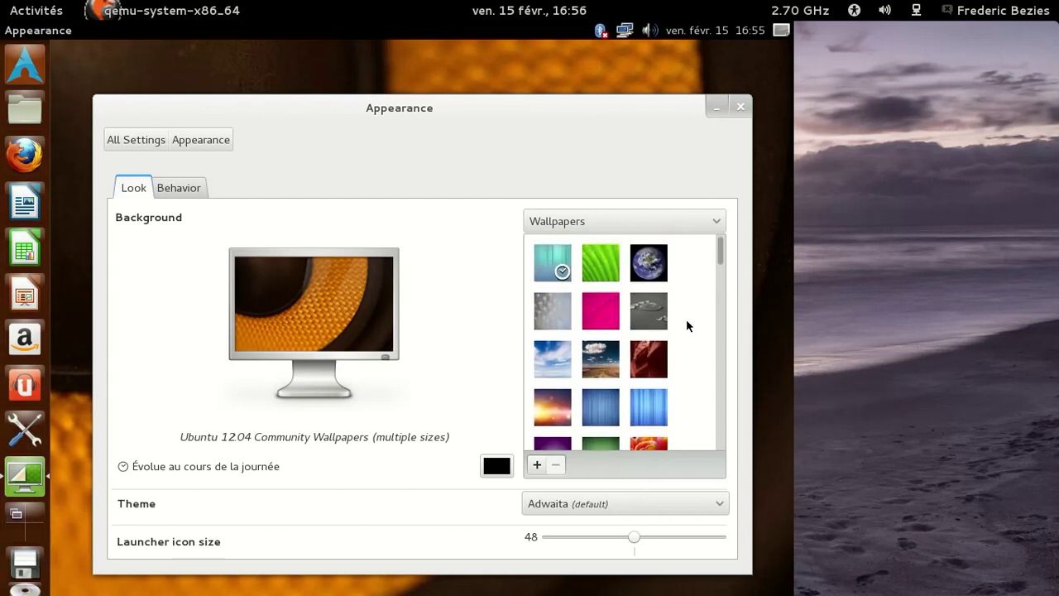
Apply the Ubuntu (2560 × 1600) wallpaper as the desktop background, close the Appearance settings and check it in the workspace overview.
{"action": "scroll", "coordinate": [686, 325], "scroll_direction": "down", "scroll_amount": 3}
{"action": "scroll", "coordinate": [668, 339], "scroll_direction": "down", "scroll_amount": 2}
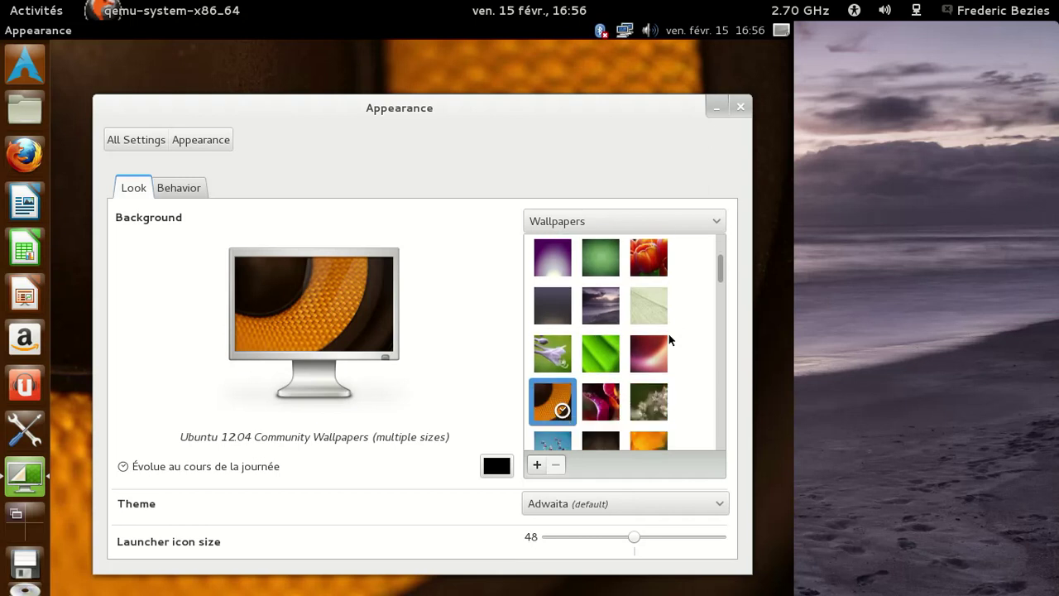
{"action": "left_click", "coordinate": [658, 347]}
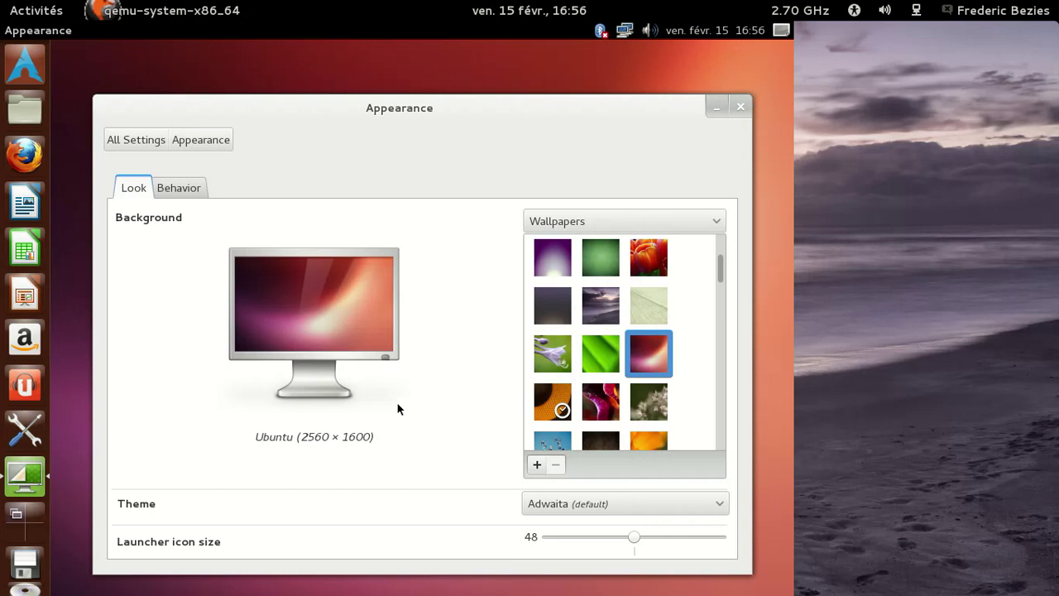
{"action": "left_click", "coordinate": [740, 107]}
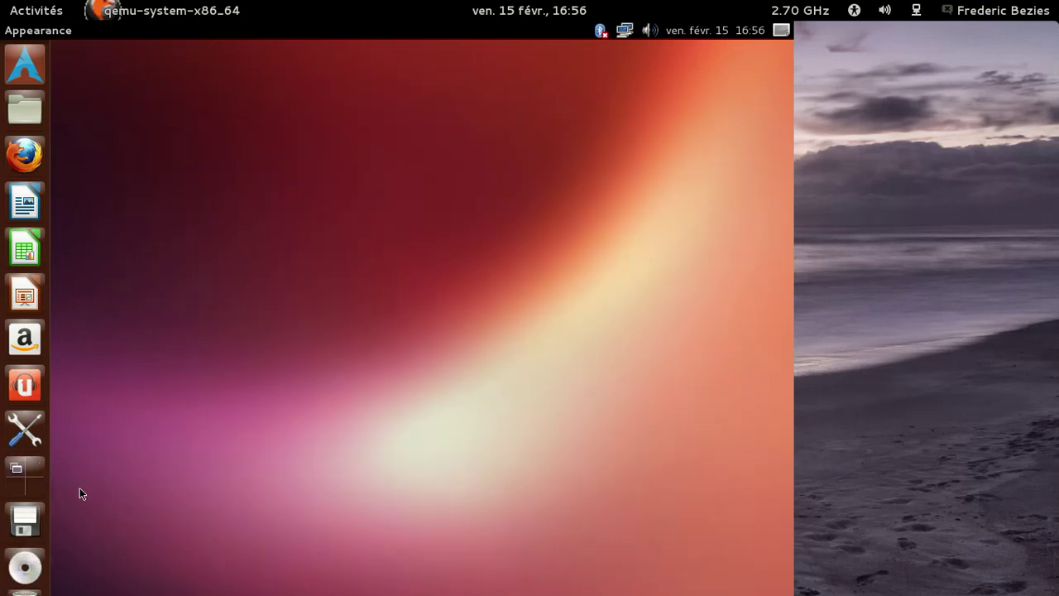
{"action": "left_click", "coordinate": [39, 469]}
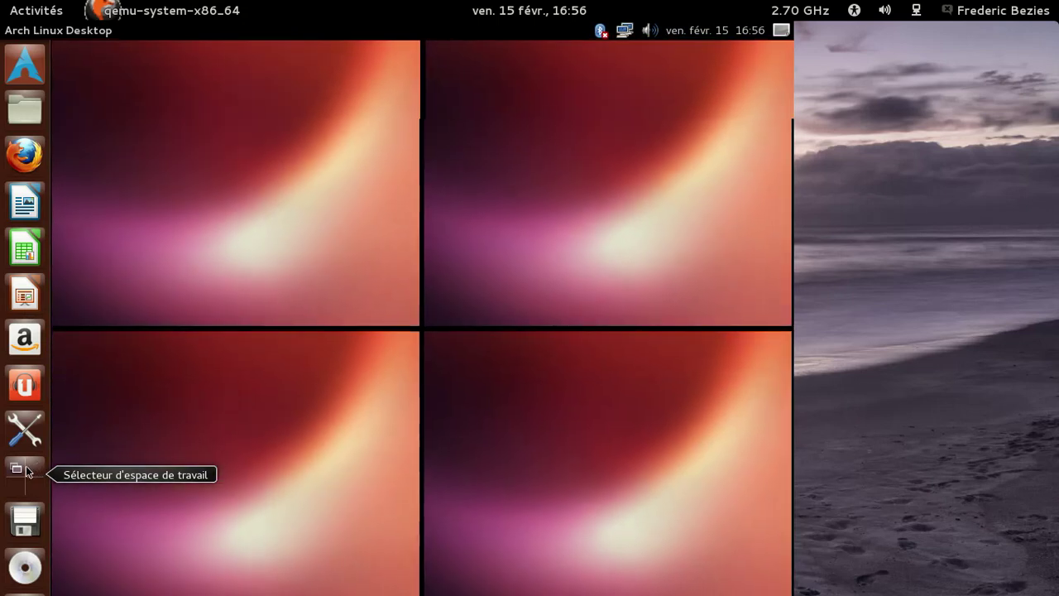
{"action": "left_click", "coordinate": [25, 472]}
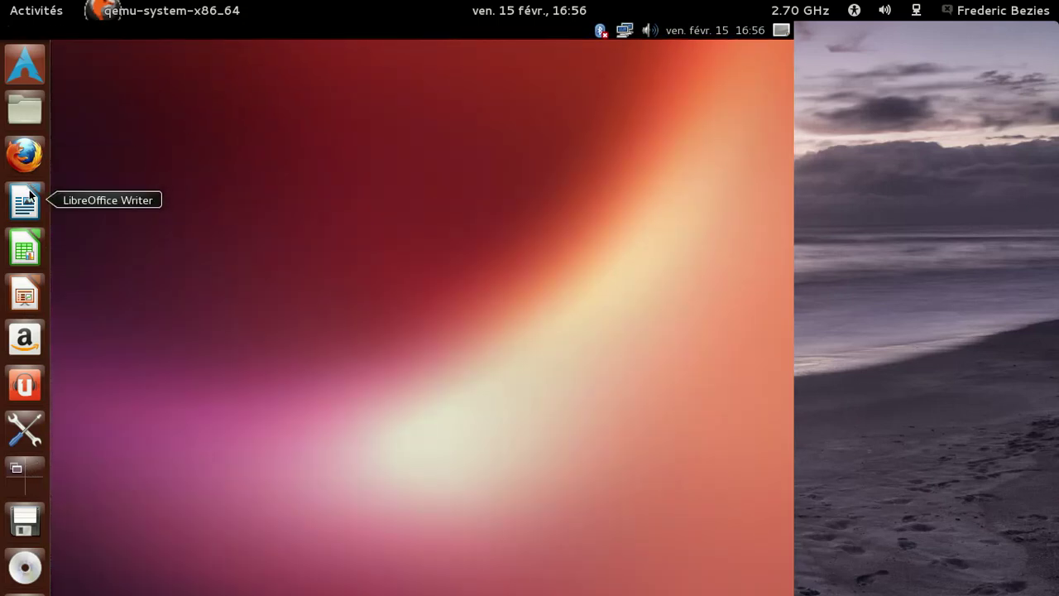
Launch LibreOffice Writer and cancel the recovery of the document Sans nom 1.
{"action": "left_click", "coordinate": [29, 193]}
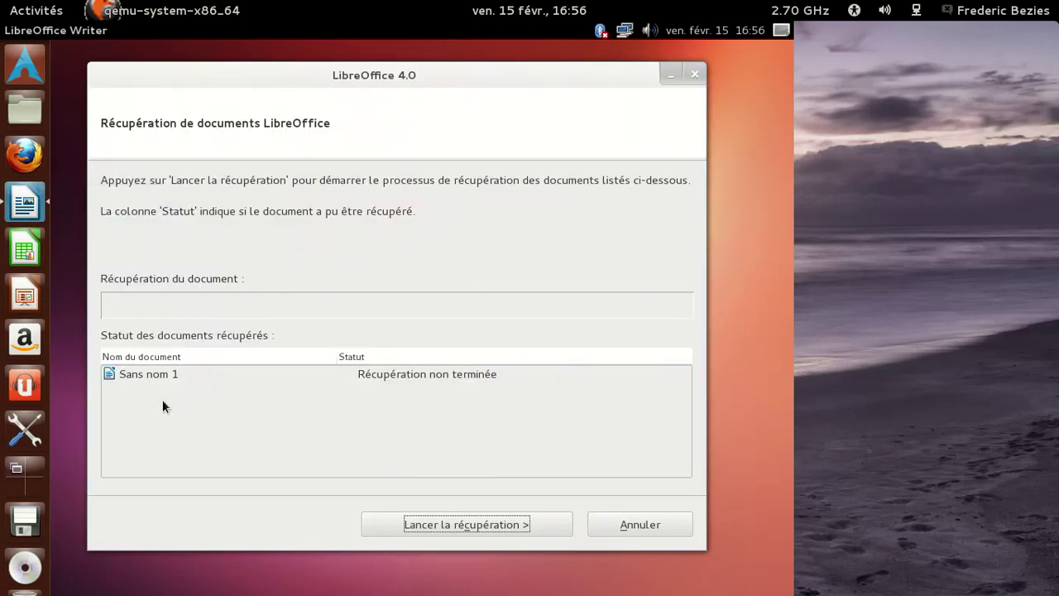
{"action": "left_click", "coordinate": [428, 383]}
{"action": "left_click", "coordinate": [635, 521]}
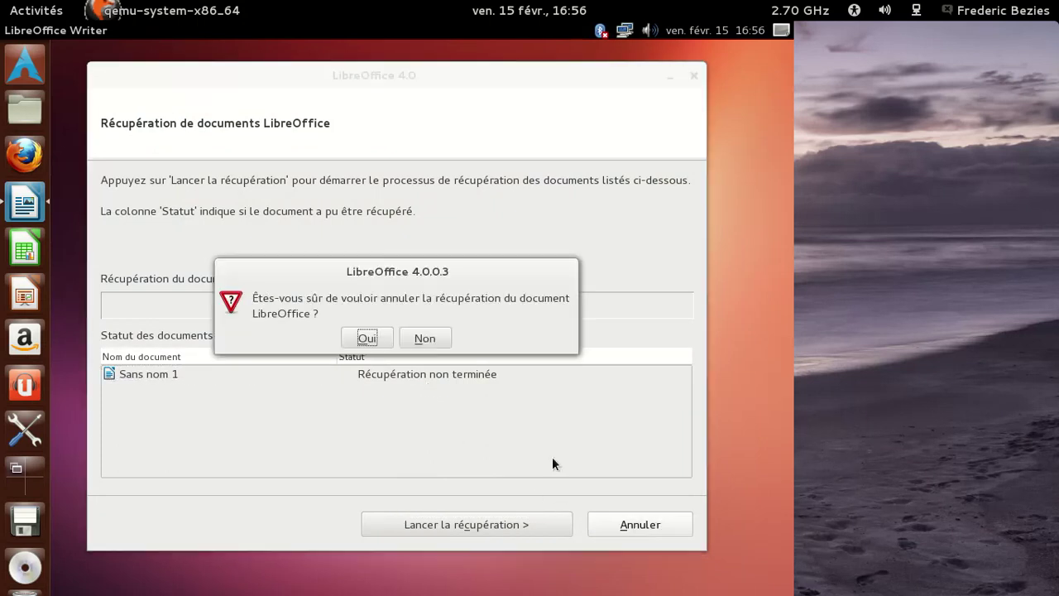
{"action": "left_click", "coordinate": [412, 339]}
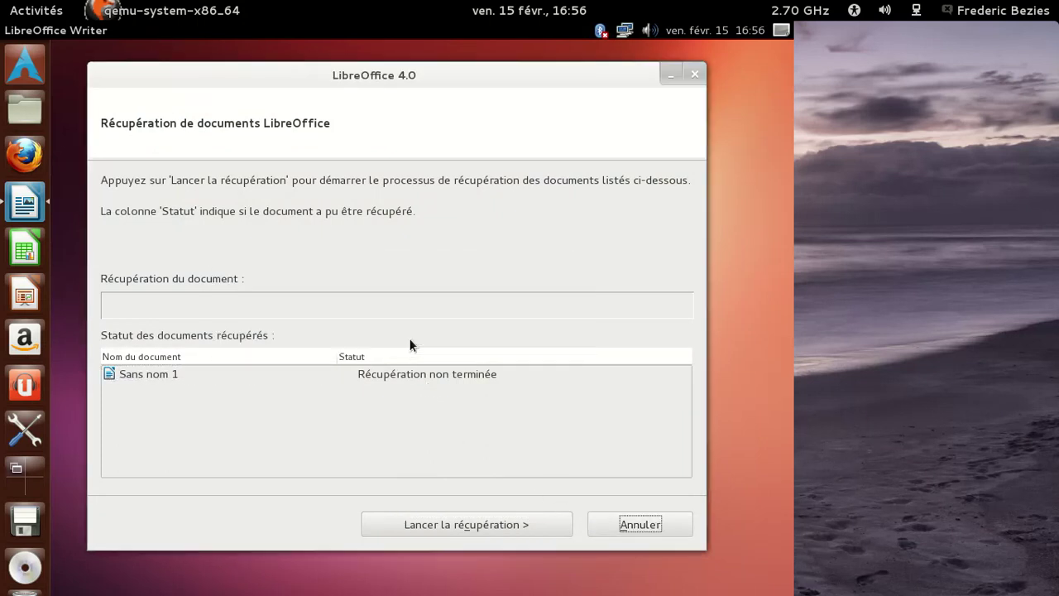
{"action": "left_click", "coordinate": [457, 378]}
{"action": "left_click", "coordinate": [619, 522]}
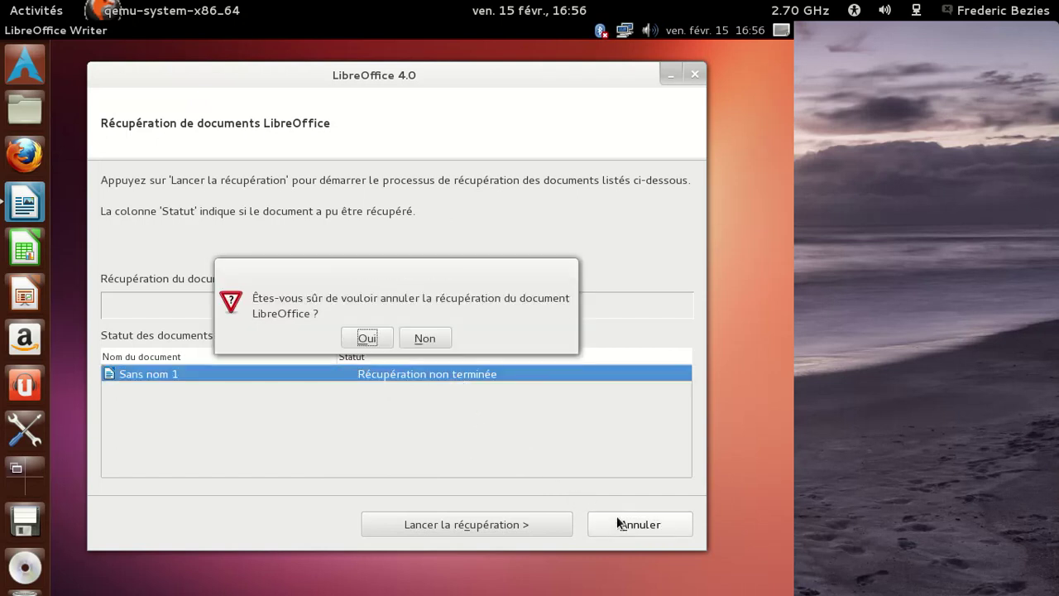
{"action": "left_click", "coordinate": [376, 338]}
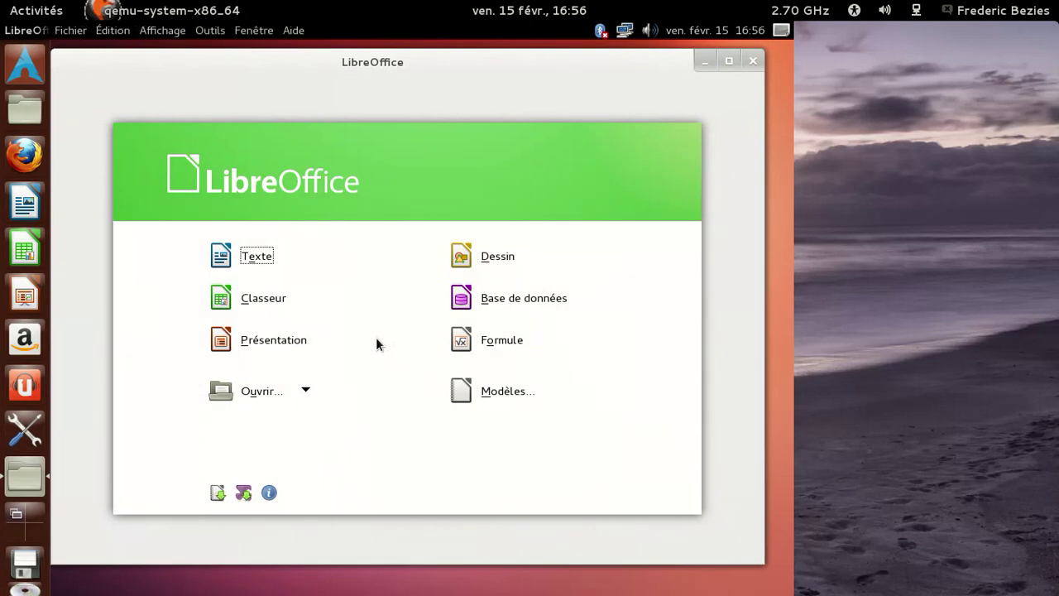
Create a new text document and write "C'est une version compilée maison de LibreOffice 4".
{"action": "left_click", "coordinate": [247, 256]}
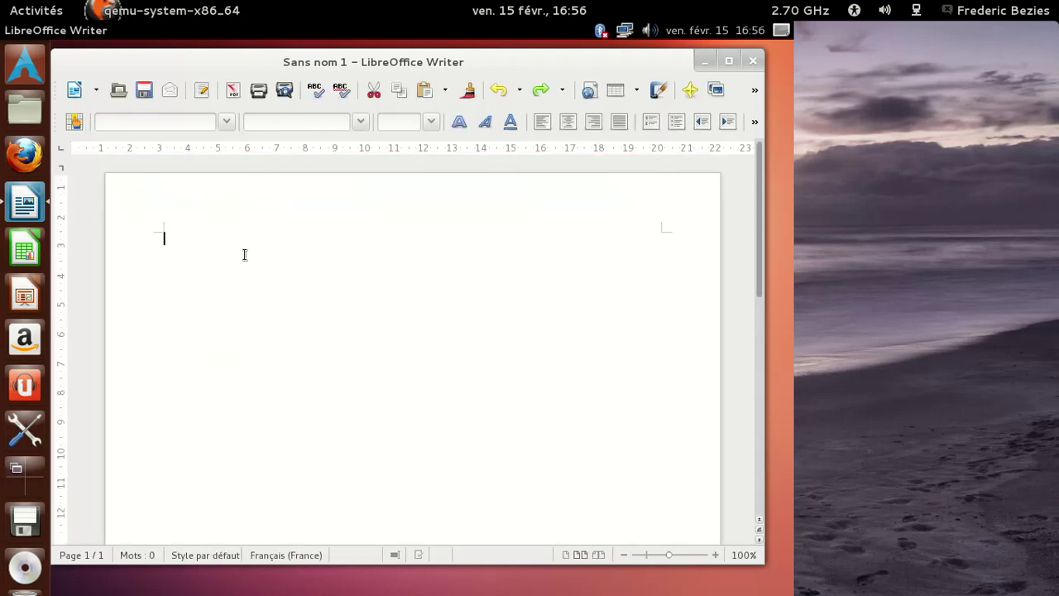
{"action": "type", "text": "C'es"}
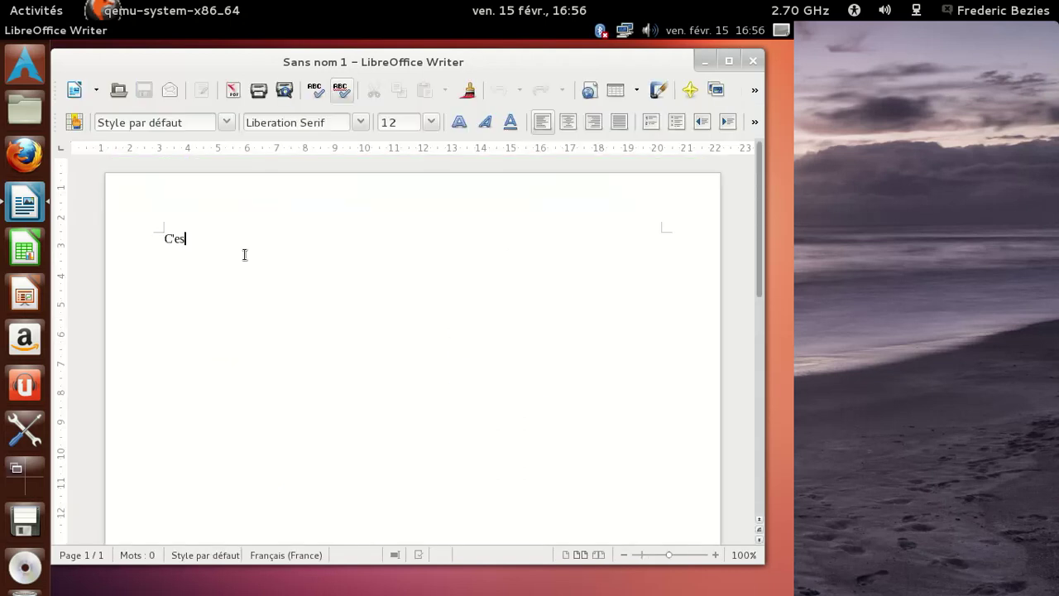
{"action": "type", "text": "t une version compilé"}
{"action": "type", "text": "é mais"}
{"action": "key", "text": "BackSpace"}
{"action": "key", "text": "BackSpace"}
{"action": "key", "text": "BackSpace"}
{"action": "key", "text": "BackSpace"}
{"action": "key", "text": "BackSpace"}
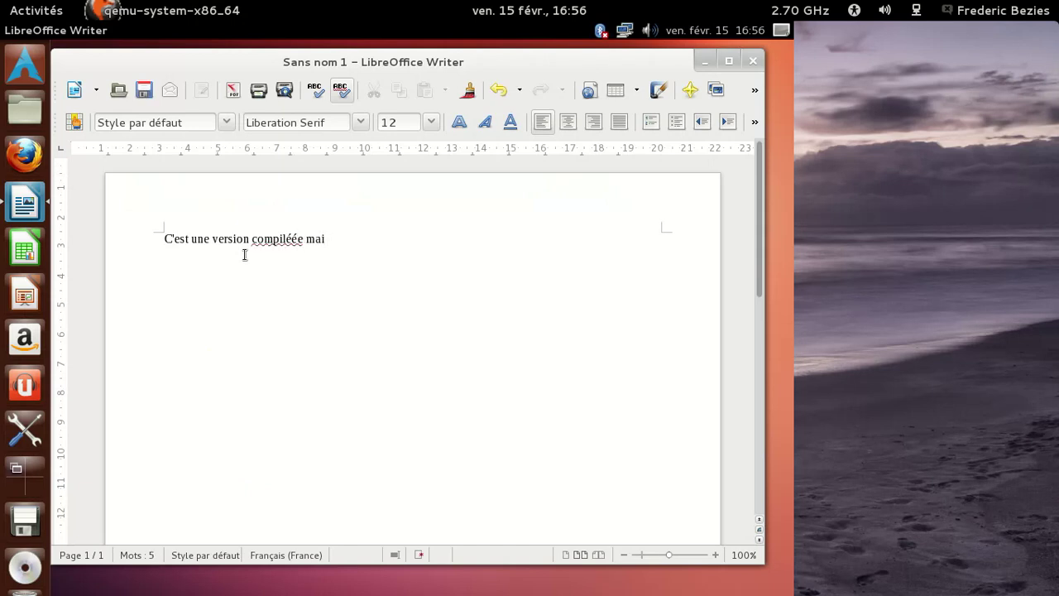
{"action": "key", "text": "BackSpace"}
{"action": "key", "text": "BackSpace"}
{"action": "type", "text": "ée"}
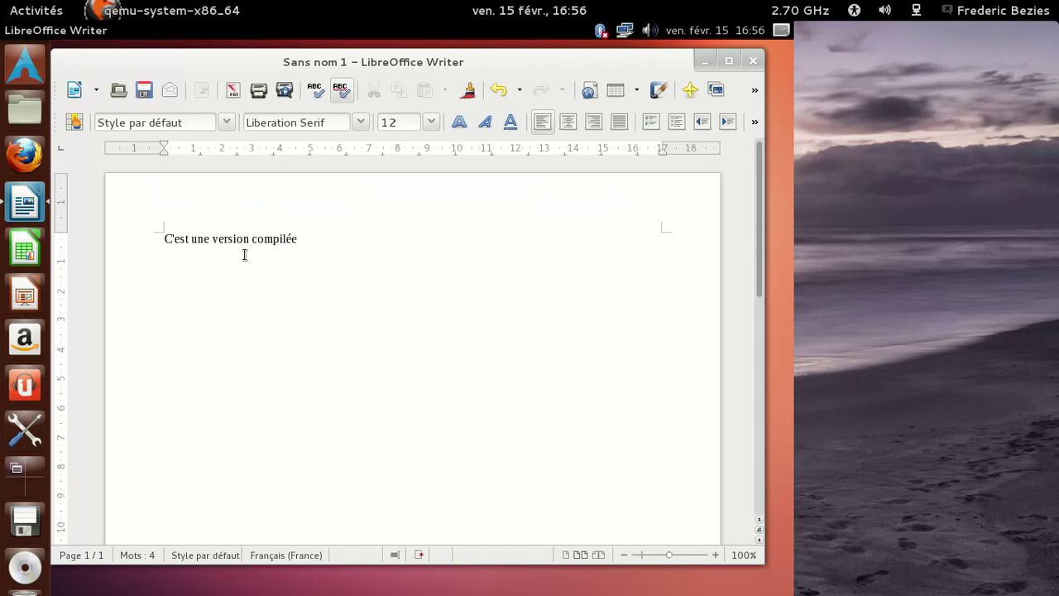
{"action": "type", "text": " maison de LibeeOffice 4"}
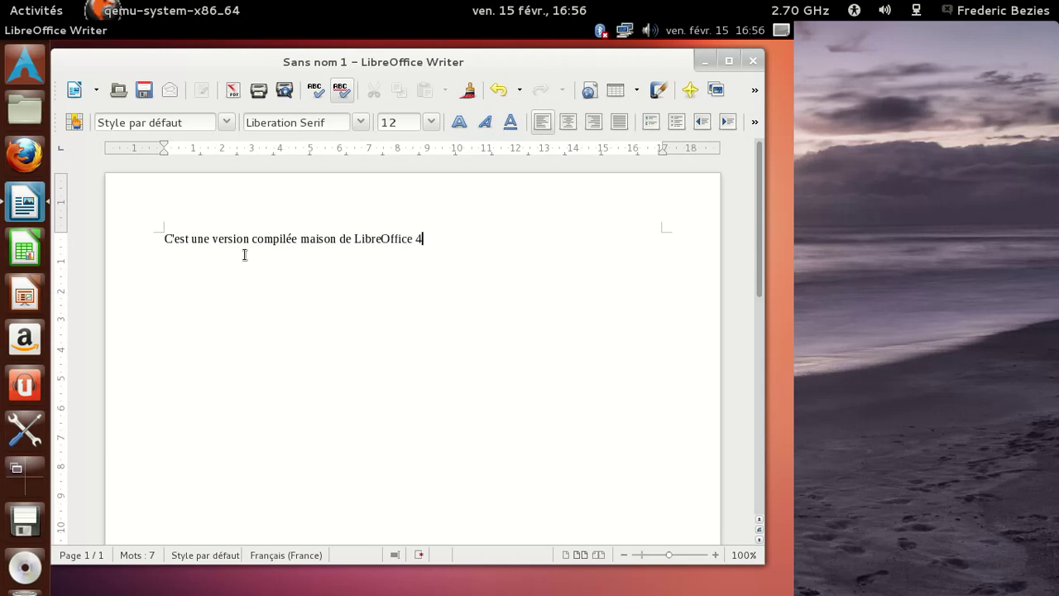
Complete the text with ".0. Inutile de la chercher sur les dépots d'Archlinux.".
{"action": "type", "text": ".0. Inutile de la charcher"}
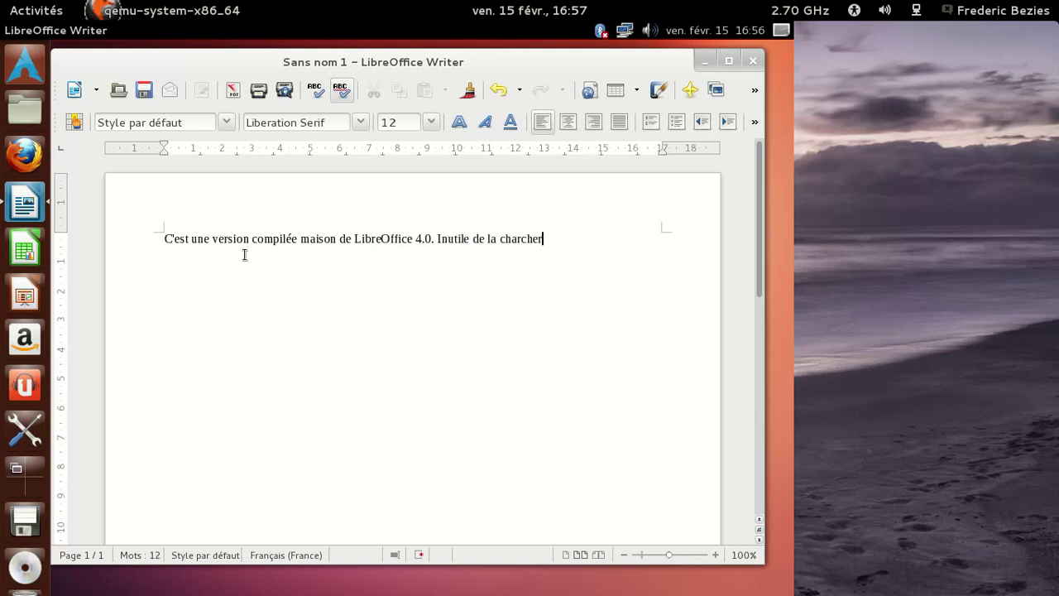
{"action": "key", "text": "BackSpace"}
{"action": "key", "text": "BackSpace"}
{"action": "key", "text": "BackSpace"}
{"action": "key", "text": "BackSpace"}
{"action": "key", "text": "BackSpace"}
{"action": "key", "text": "BackSpace"}
{"action": "type", "text": "dépçot"}
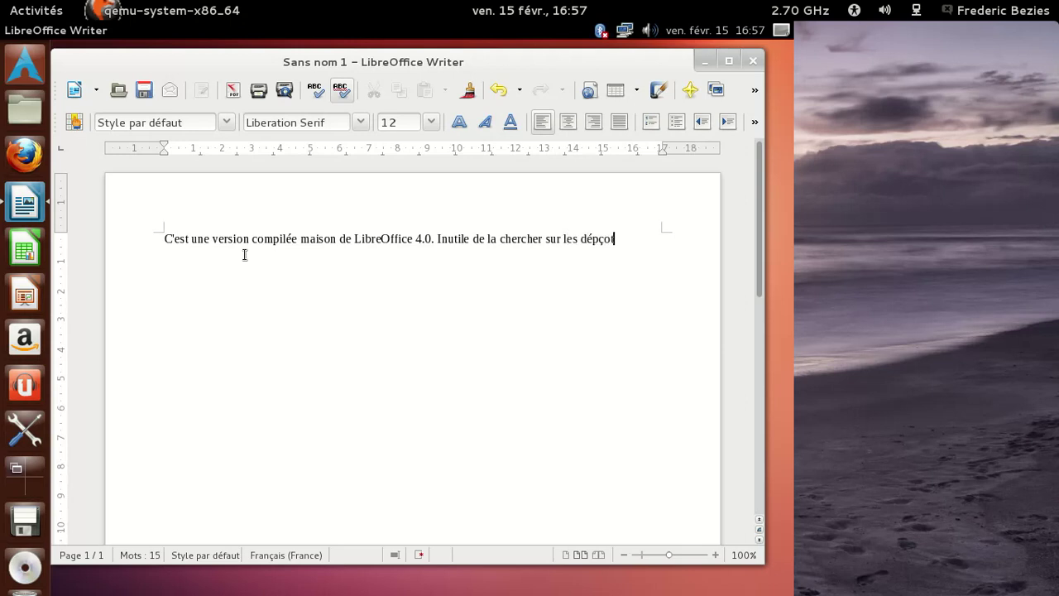
{"action": "type", "text": " d"}
{"action": "key", "text": "BackSpace"}
{"action": "key", "text": "BackSpace"}
{"action": "key", "text": "BackSpace"}
{"action": "key", "text": "BackSpace"}
{"action": "type", "text": "inux."}
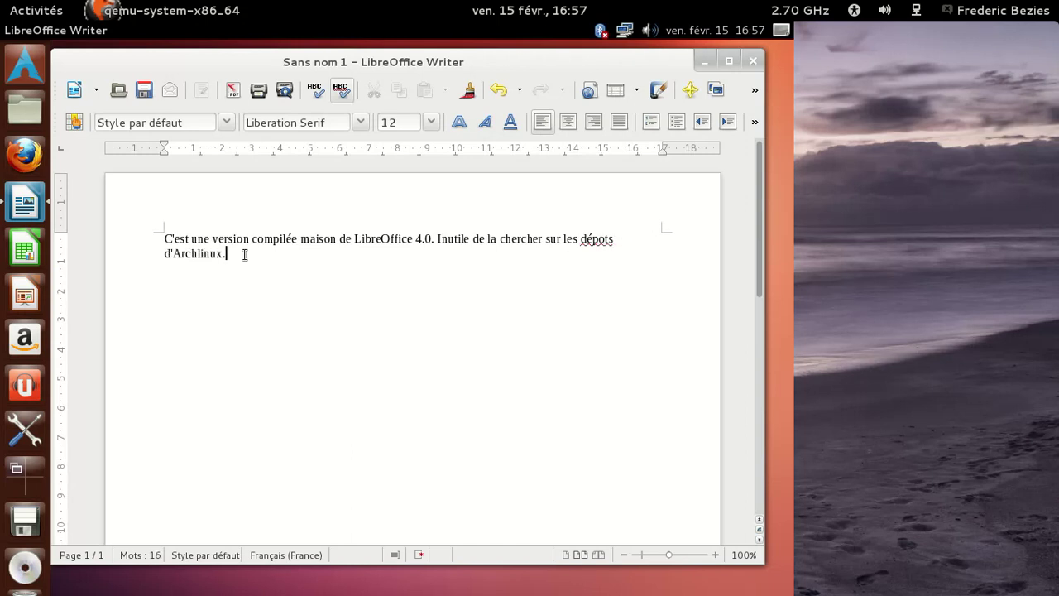
Correct "dépots" to "dépôts" with the spelling suggestion and set the whole text to font size 28.
{"action": "right_click", "coordinate": [603, 239]}
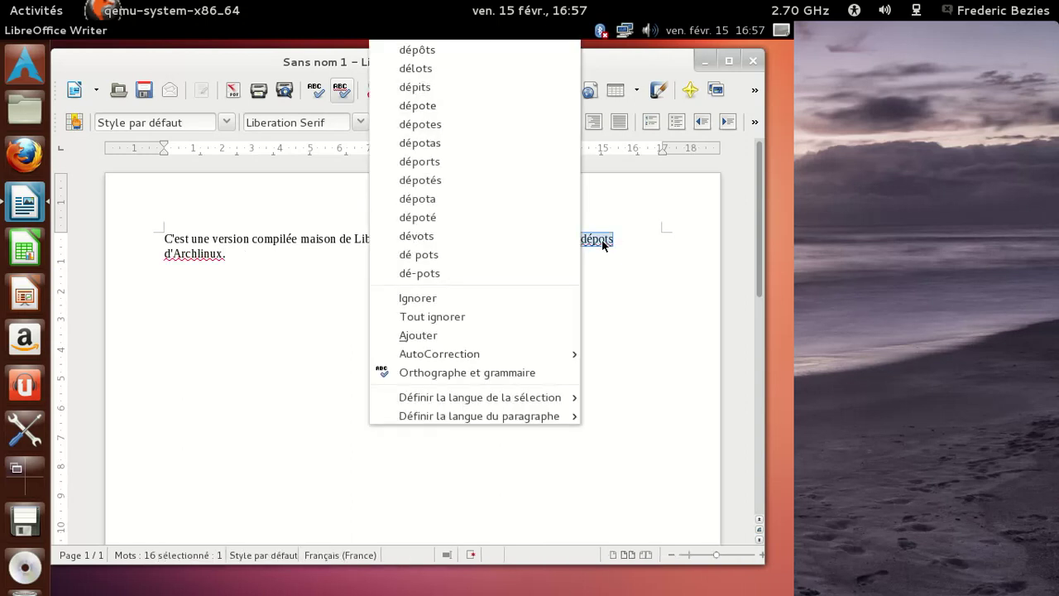
{"action": "left_click", "coordinate": [418, 51]}
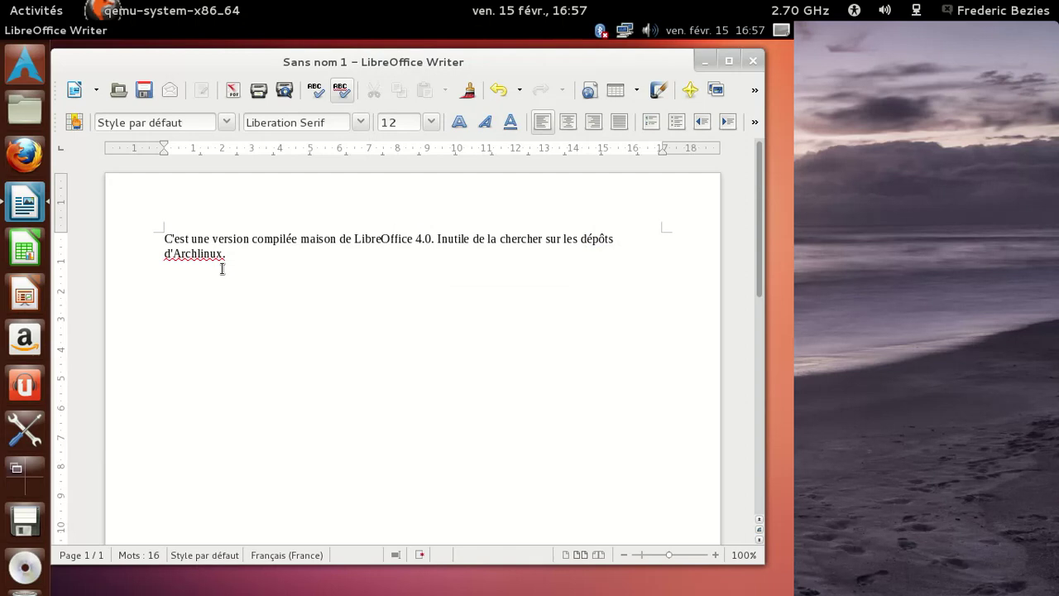
{"action": "left_click_drag", "start_coordinate": [227, 254], "coordinate": [163, 240]}
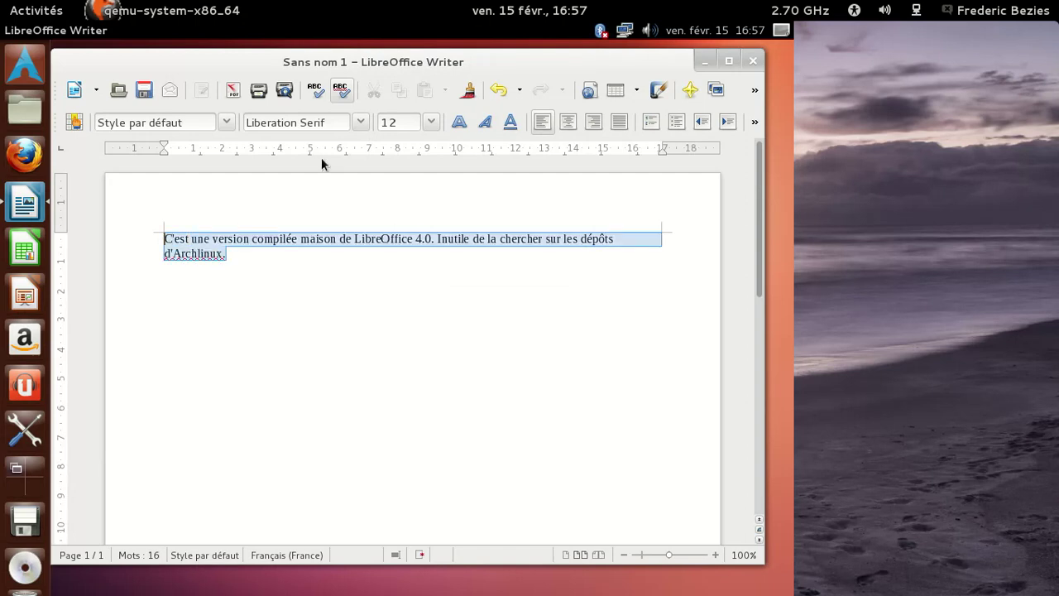
{"action": "left_click", "coordinate": [396, 122]}
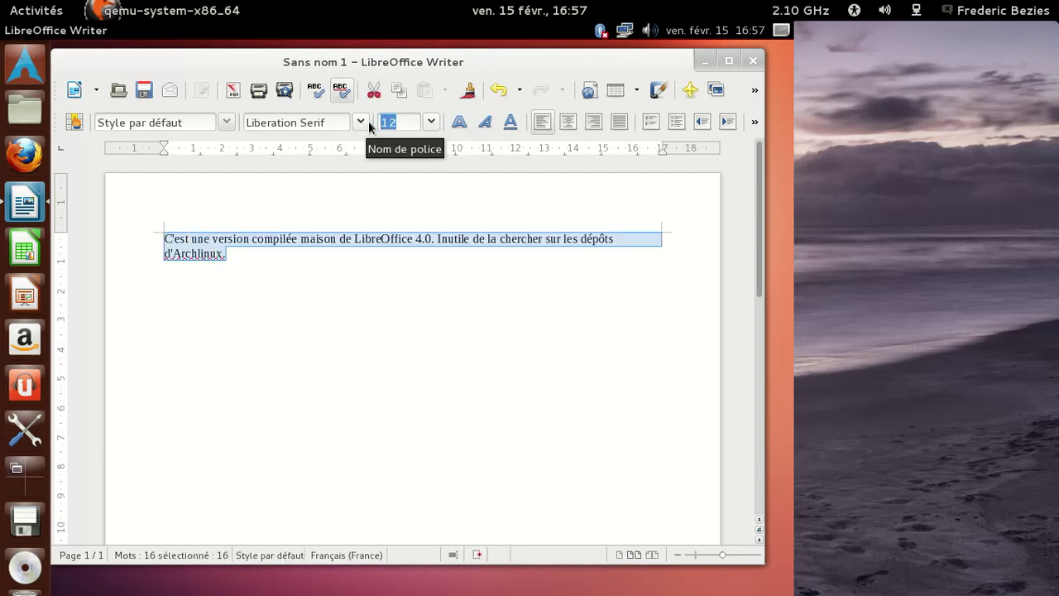
{"action": "type", "text": "28"}
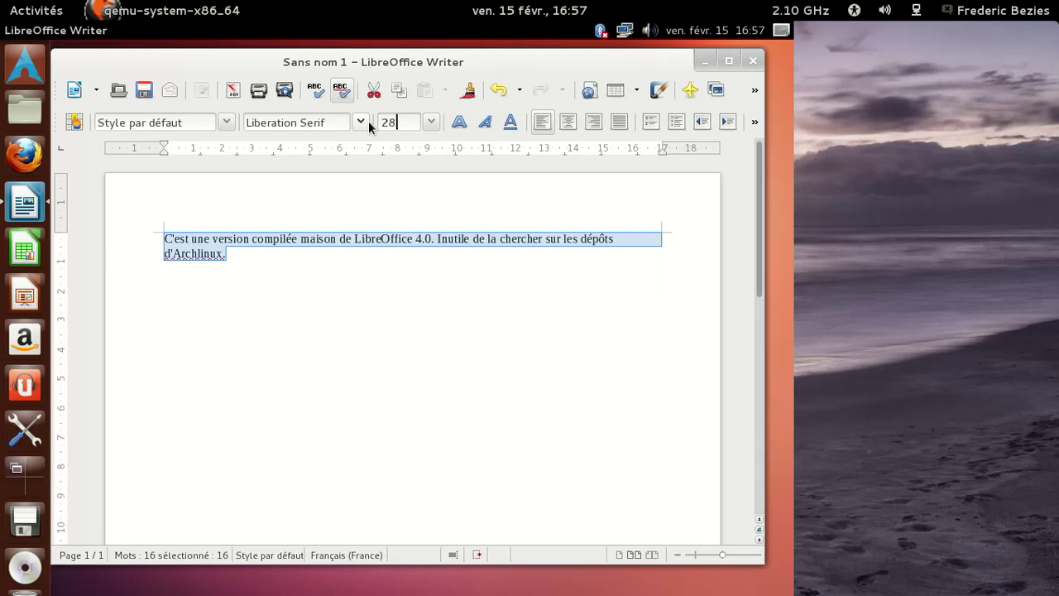
{"action": "key", "text": "Return"}
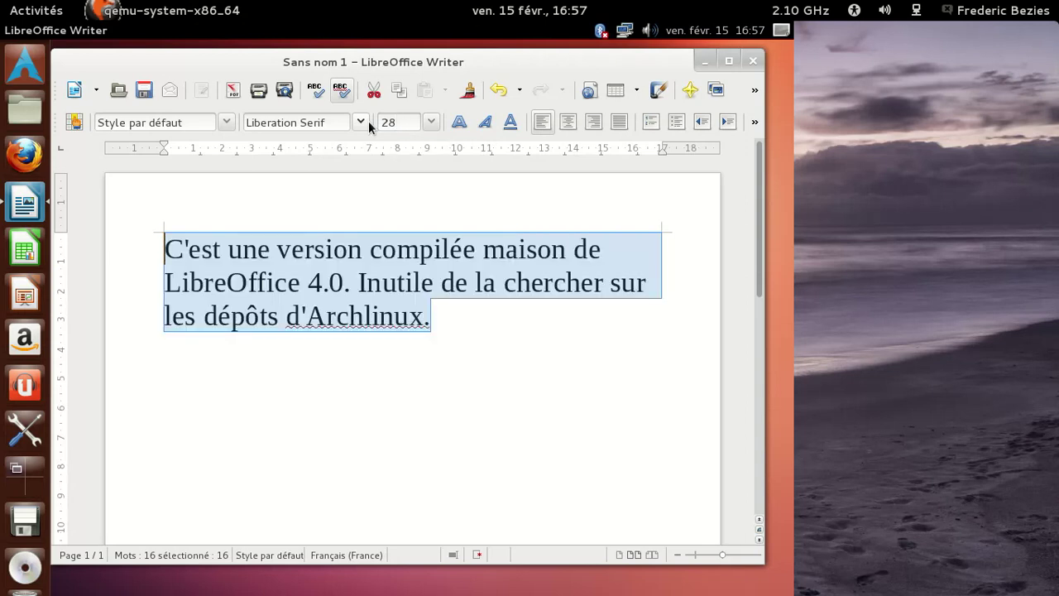
{"action": "left_click", "coordinate": [512, 334]}
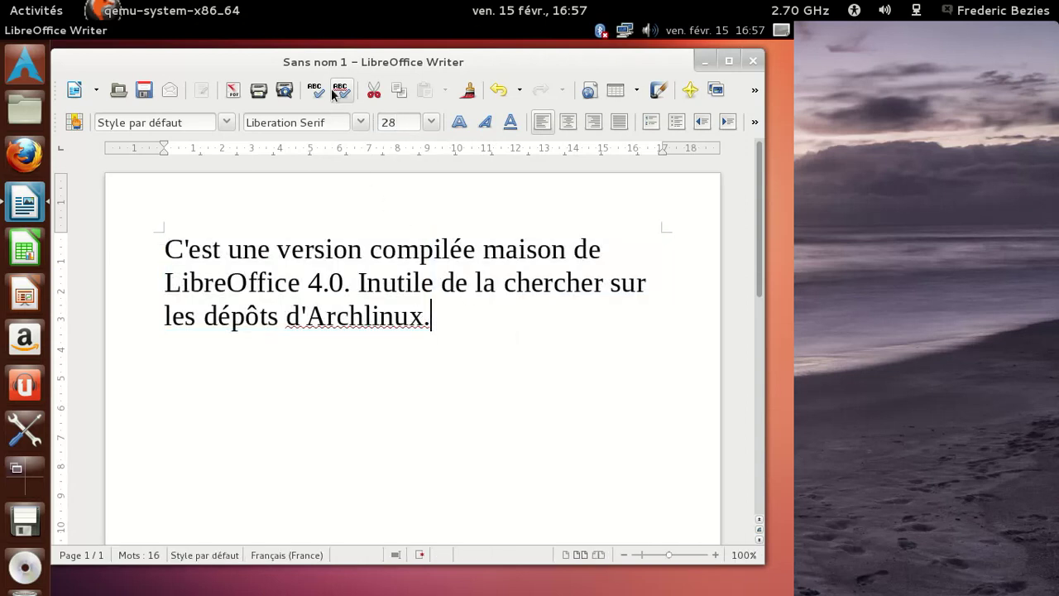
View the version information of LibreOffice and close it again.
{"action": "left_click", "coordinate": [354, 31]}
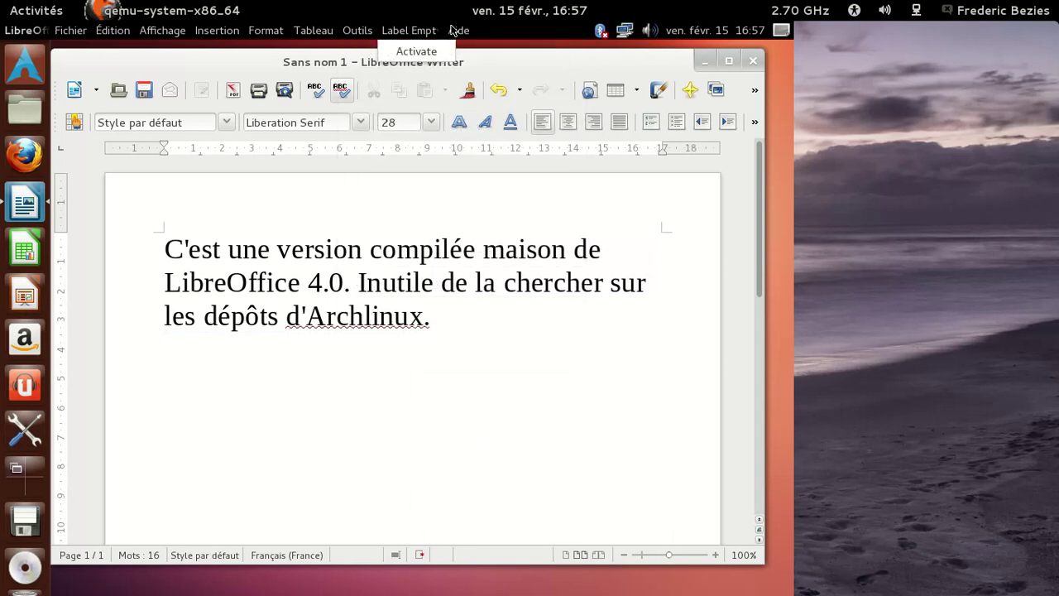
{"action": "left_click", "coordinate": [457, 31]}
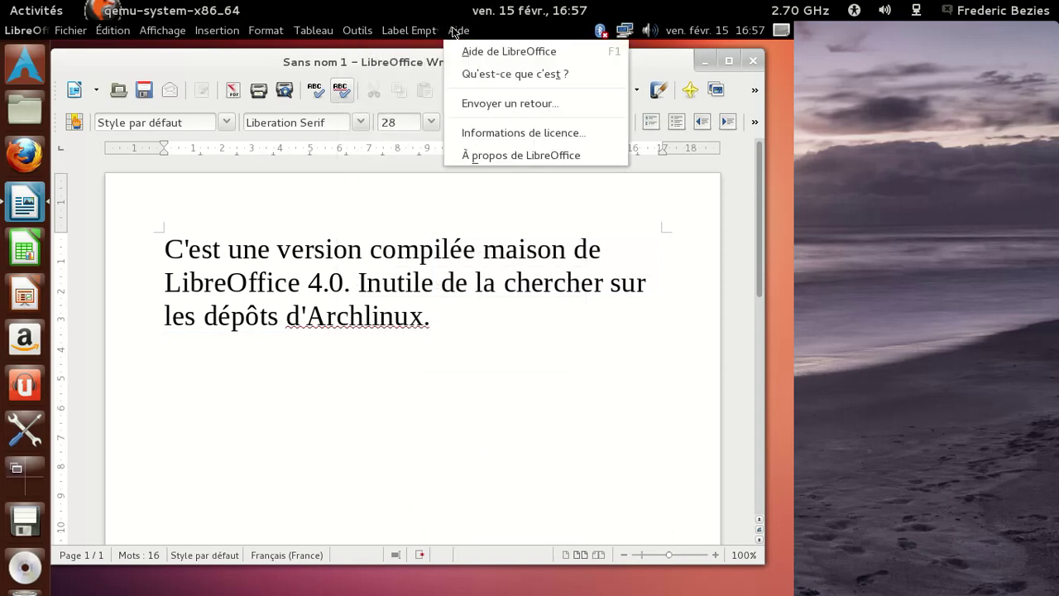
{"action": "left_click", "coordinate": [503, 155]}
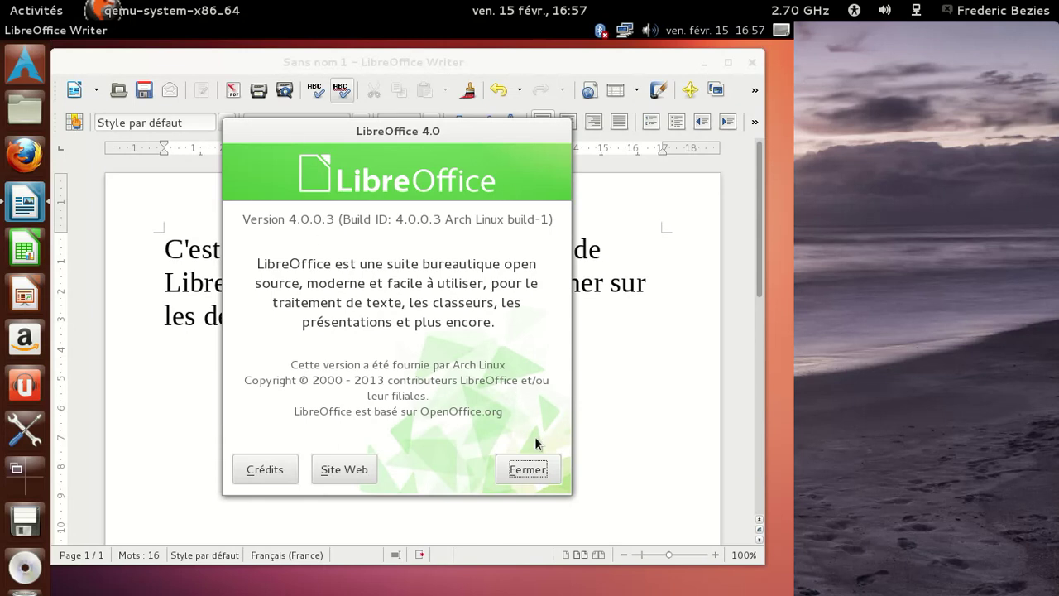
{"action": "left_click", "coordinate": [546, 467]}
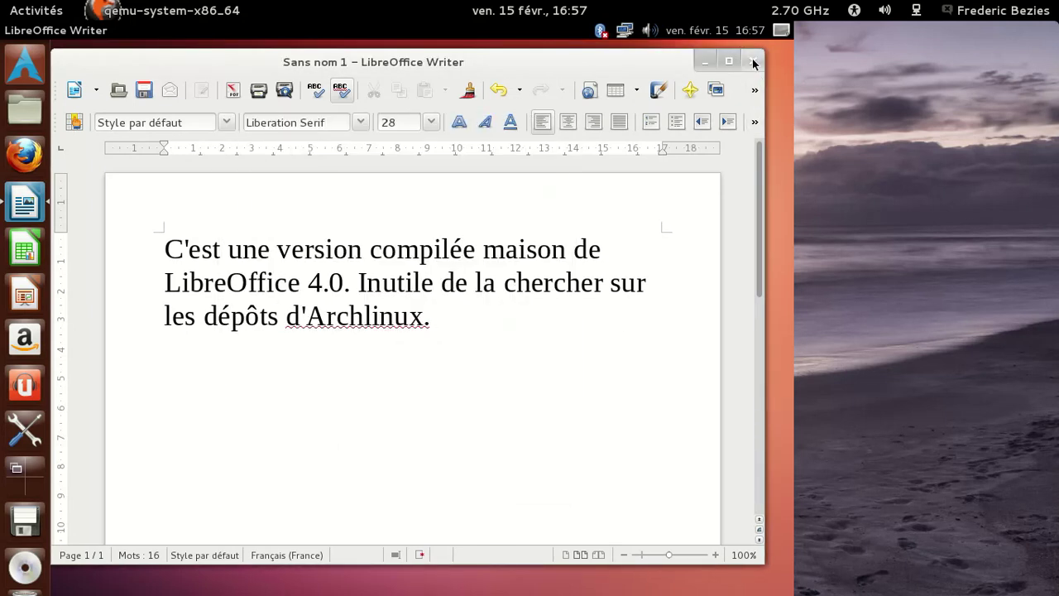
Close the Writer document without saving and launch Firefox.
{"action": "left_click", "coordinate": [753, 62]}
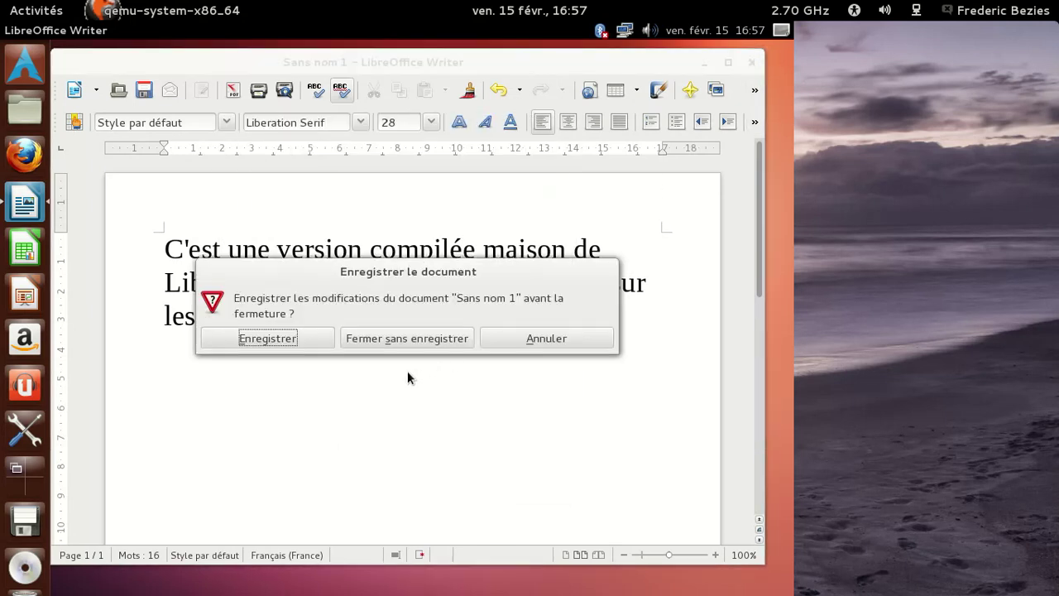
{"action": "left_click", "coordinate": [382, 337]}
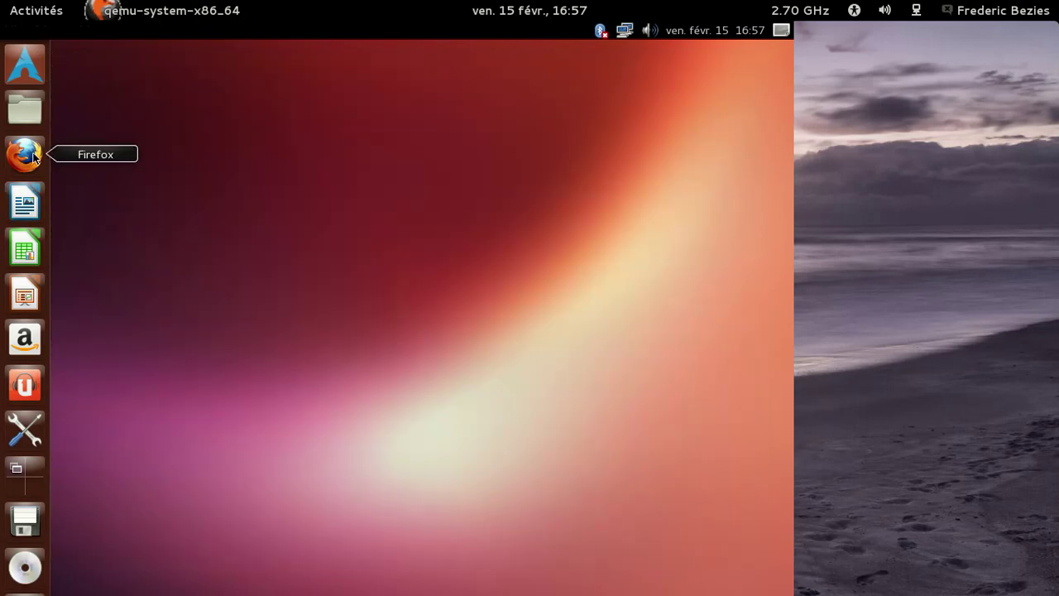
{"action": "left_click", "coordinate": [34, 158]}
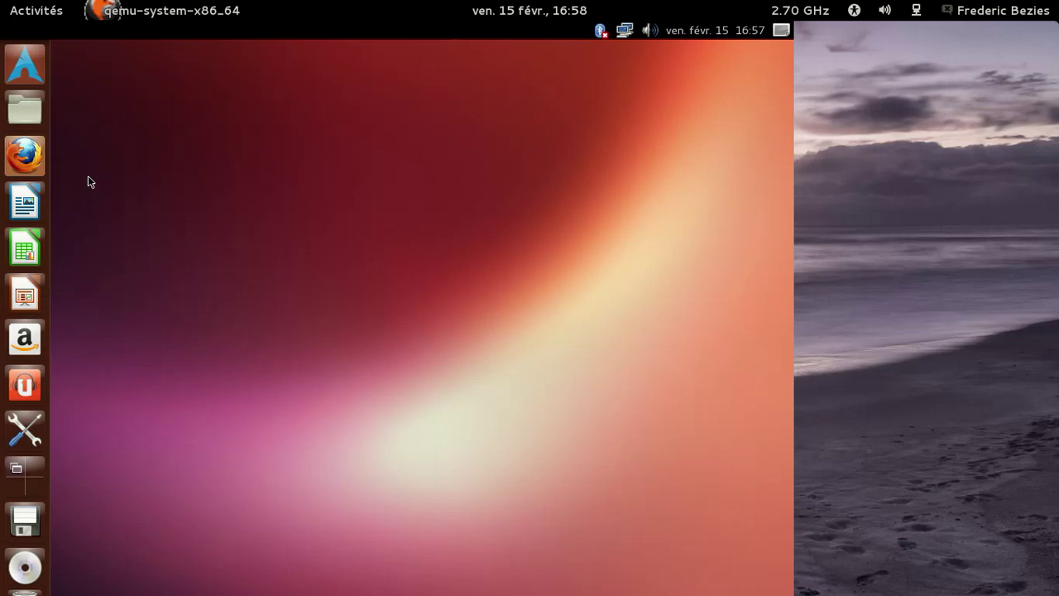
Show the workspace overview, open the home folder in the file manager and try to launch Firefox from the overview.
{"action": "left_click", "coordinate": [17, 469]}
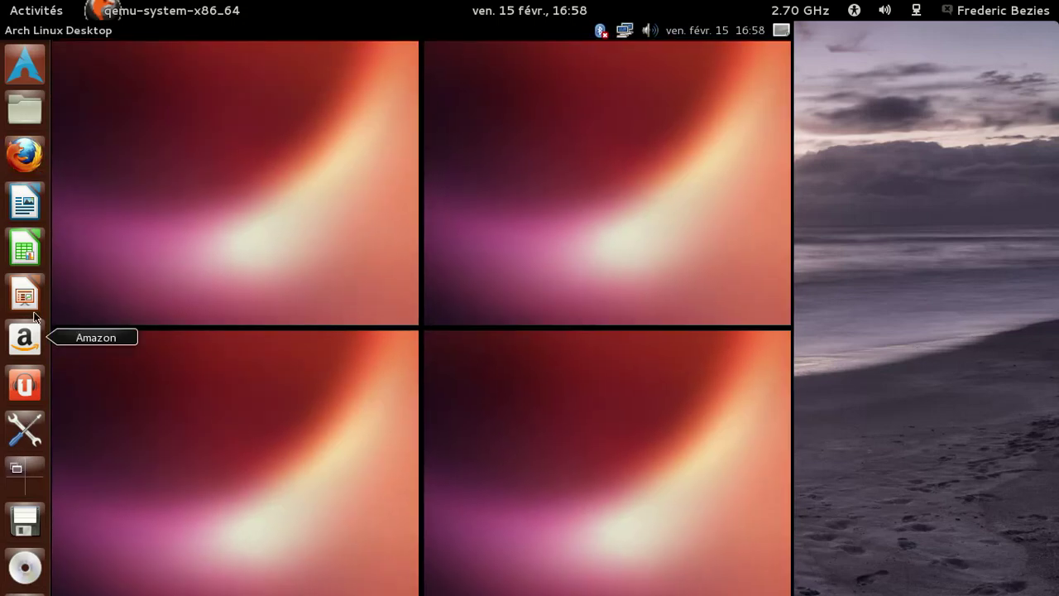
{"action": "left_click", "coordinate": [23, 116]}
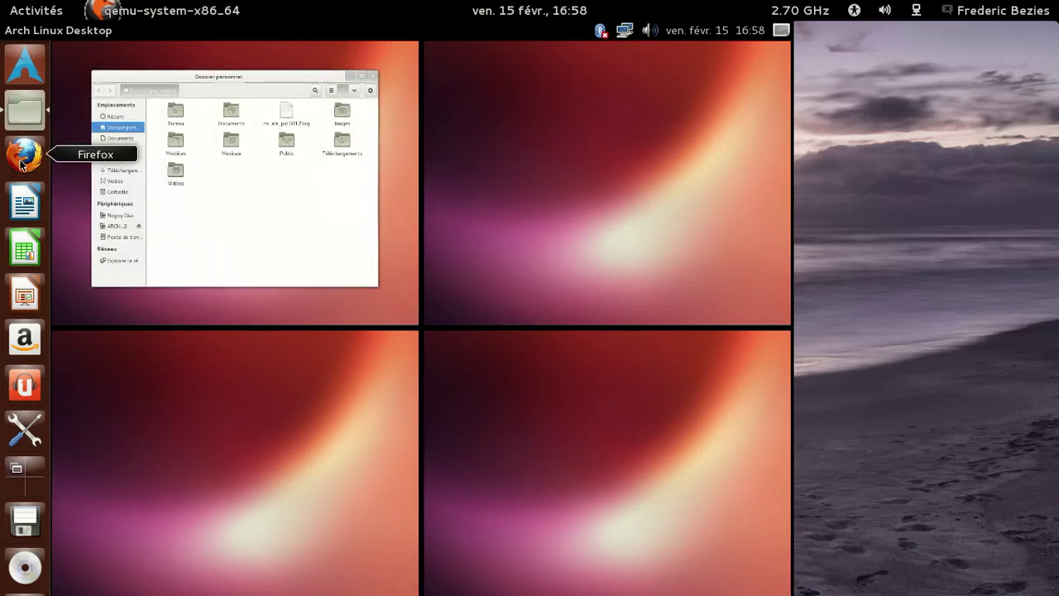
{"action": "left_click", "coordinate": [21, 159]}
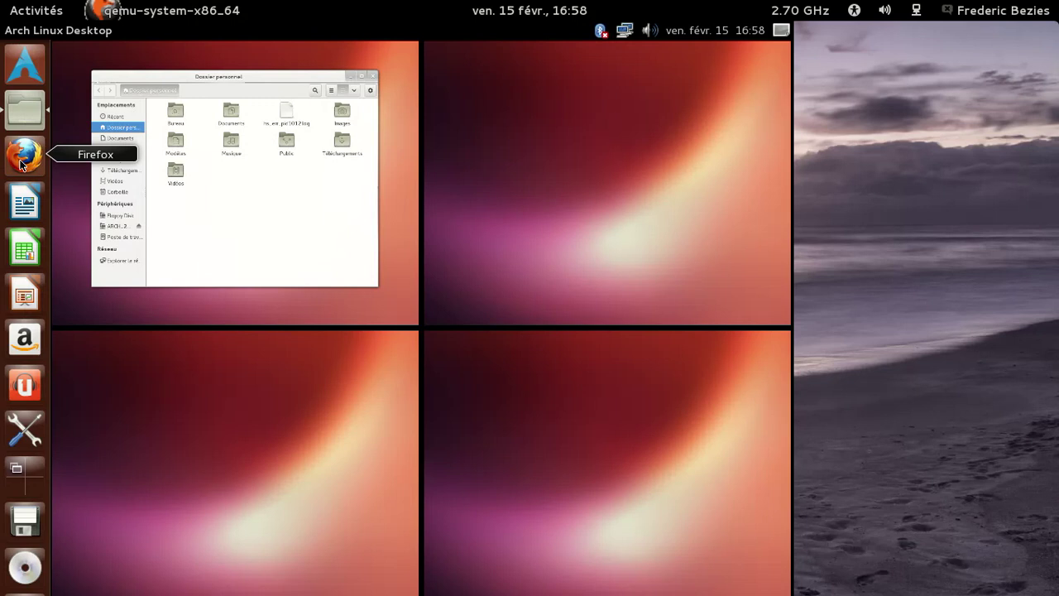
Return to the home folder window, view the file manager's version information and close it again.
{"action": "left_click", "coordinate": [284, 248]}
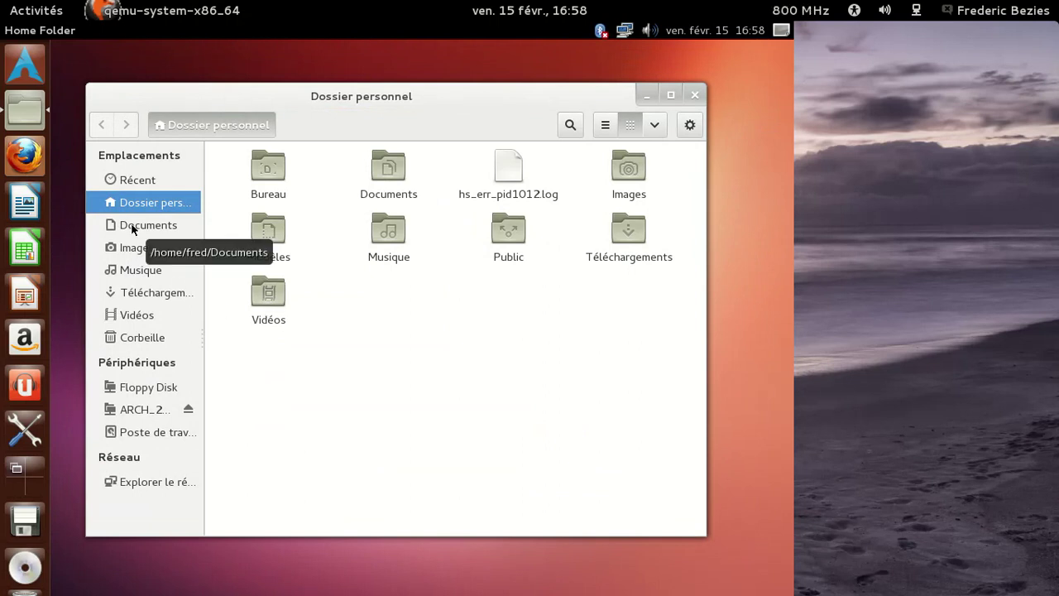
{"action": "key", "text": "alt+Tab"}
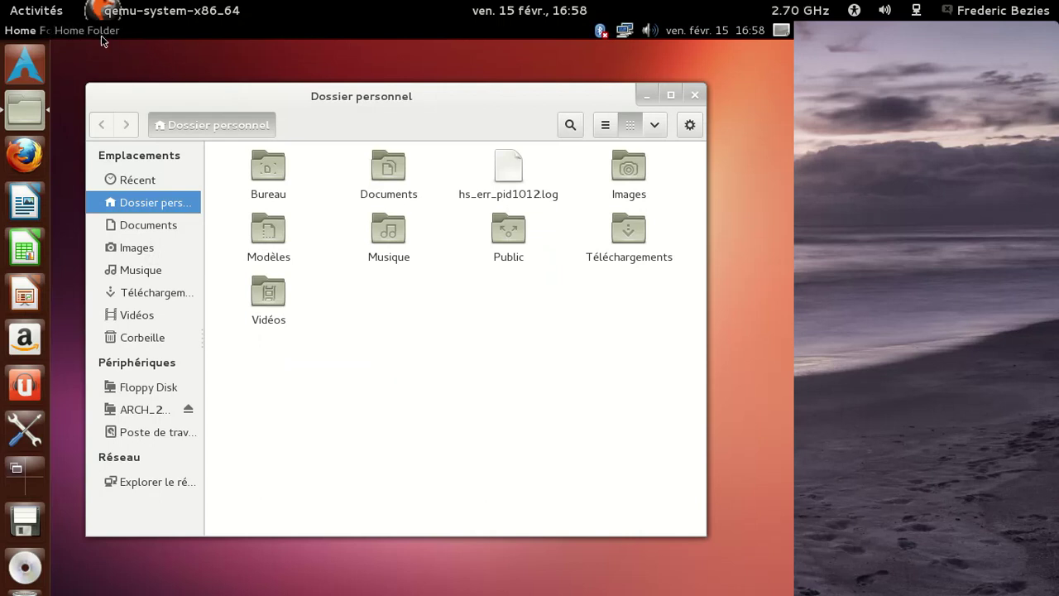
{"action": "left_click", "coordinate": [101, 34]}
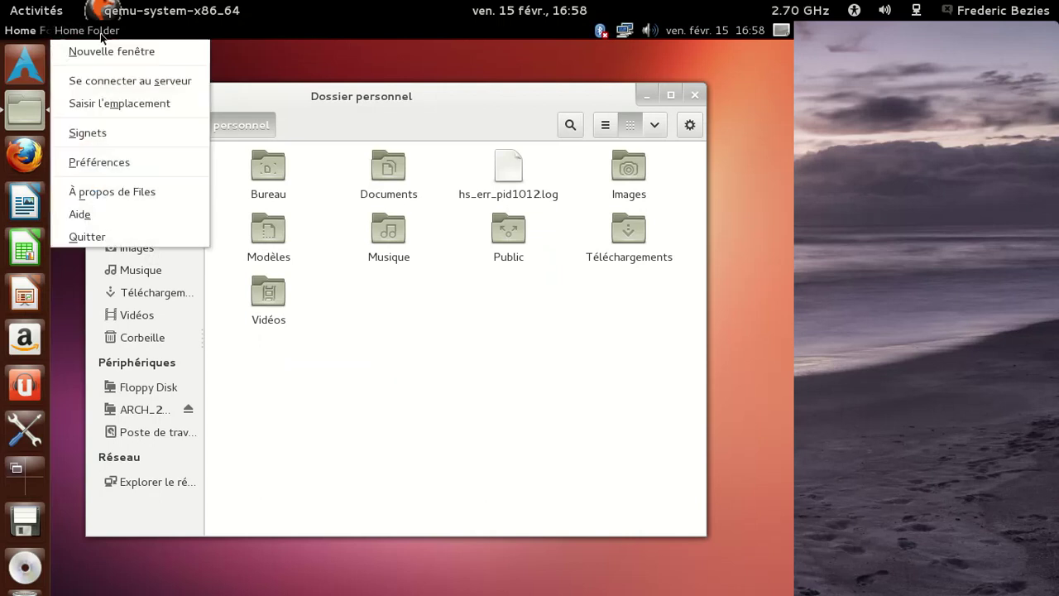
{"action": "left_click", "coordinate": [118, 190]}
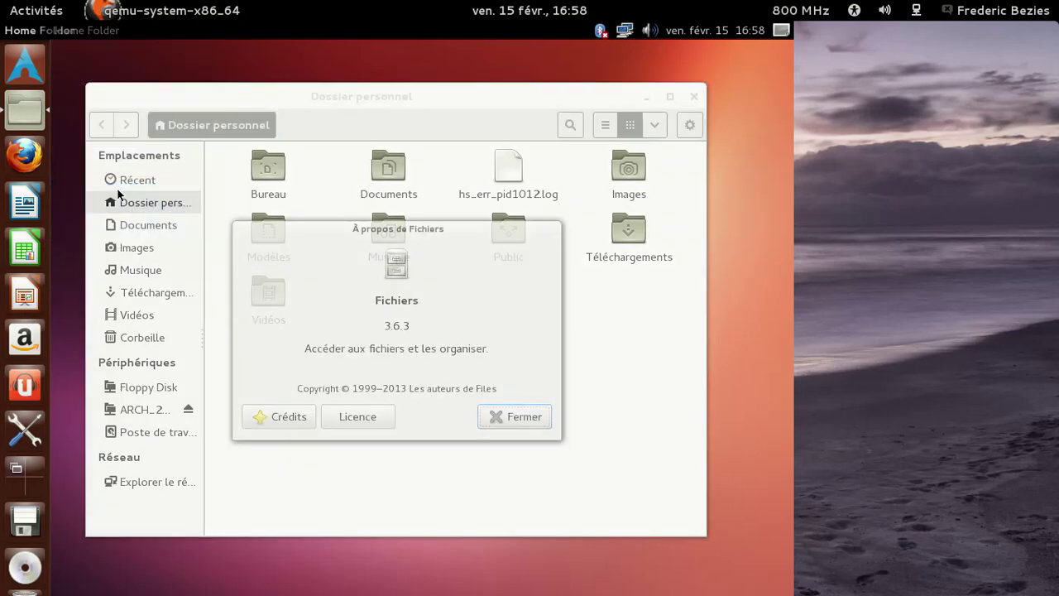
{"action": "left_click", "coordinate": [533, 420]}
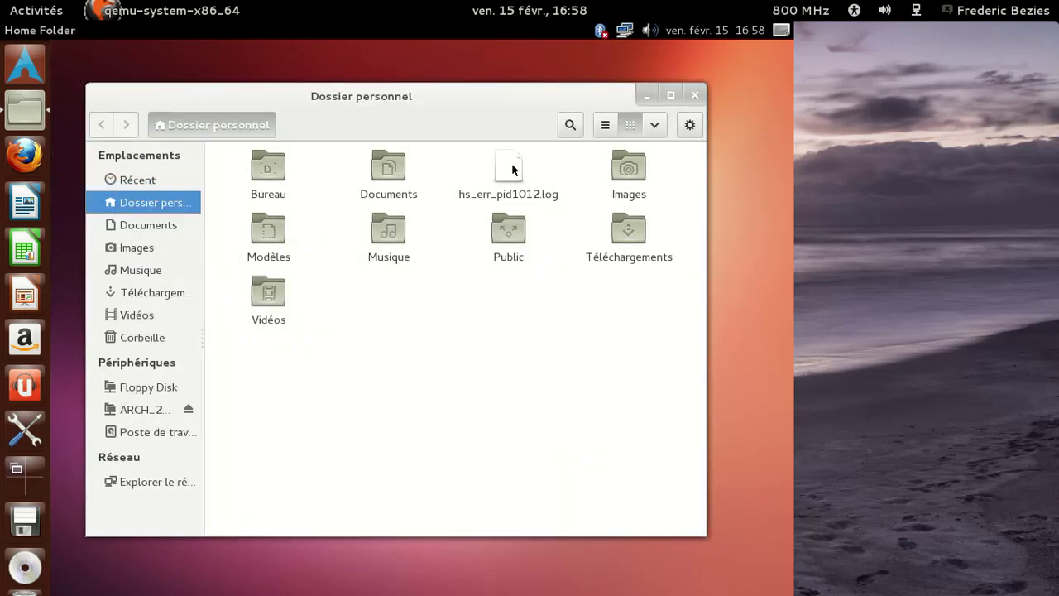
Permanently delete the file hs_err_pid1012.log from the home folder.
{"action": "left_click", "coordinate": [511, 168]}
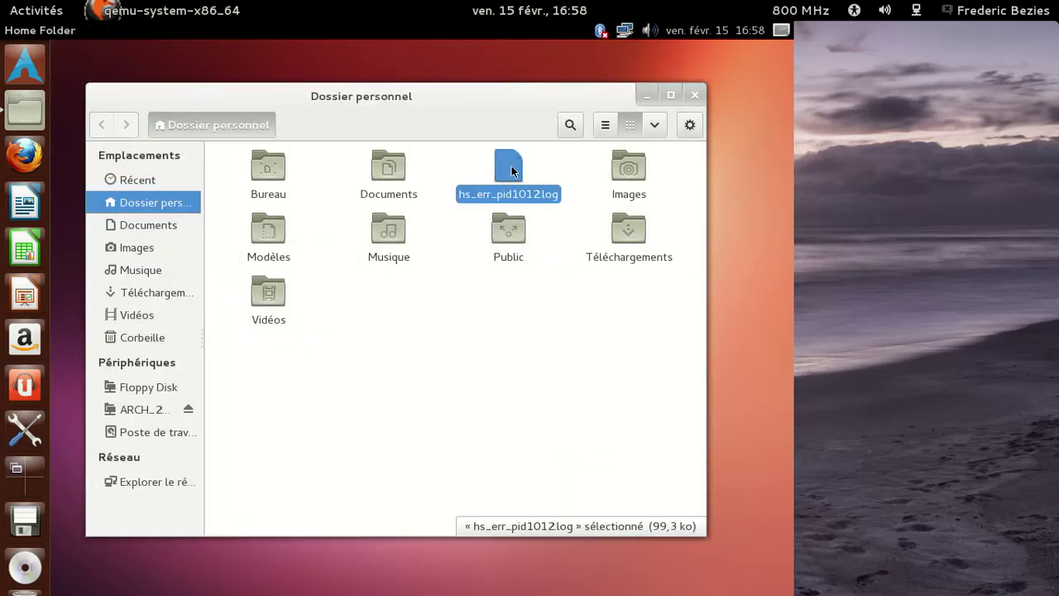
{"action": "key", "text": "shift+Delete"}
{"action": "key", "text": "Return"}
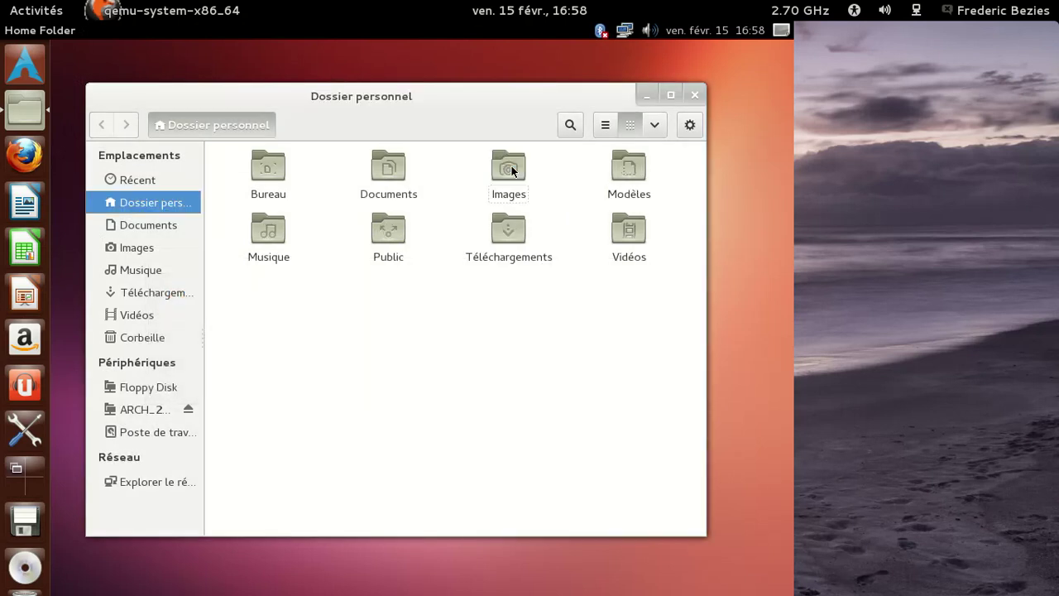
Reveal the hidden files to permanently delete the .mozilla folder, and hide them again.
{"action": "key", "text": "ctrl+h"}
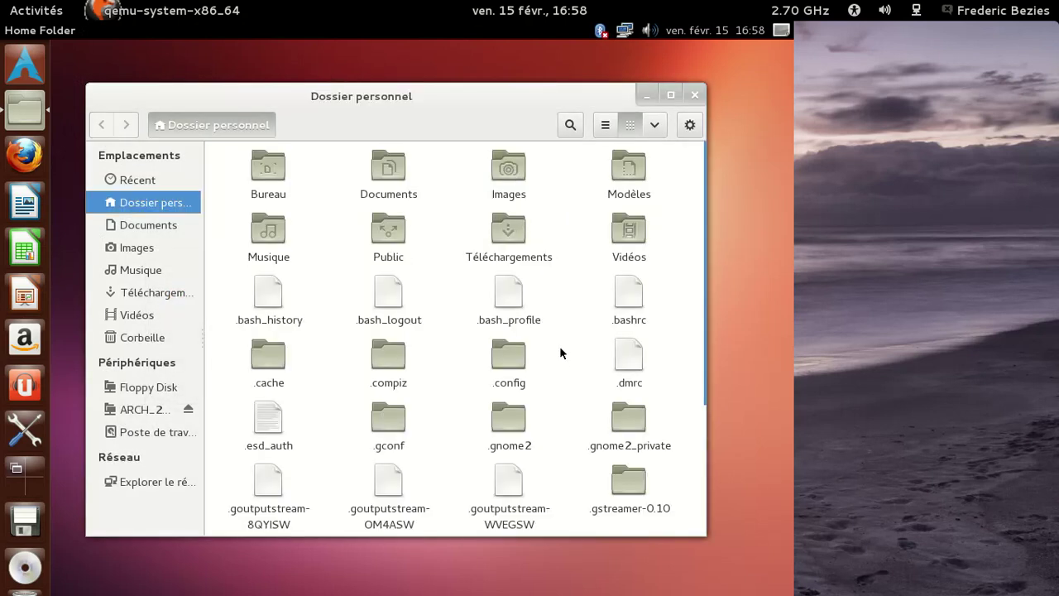
{"action": "scroll", "coordinate": [561, 355], "scroll_direction": "down", "scroll_amount": 5}
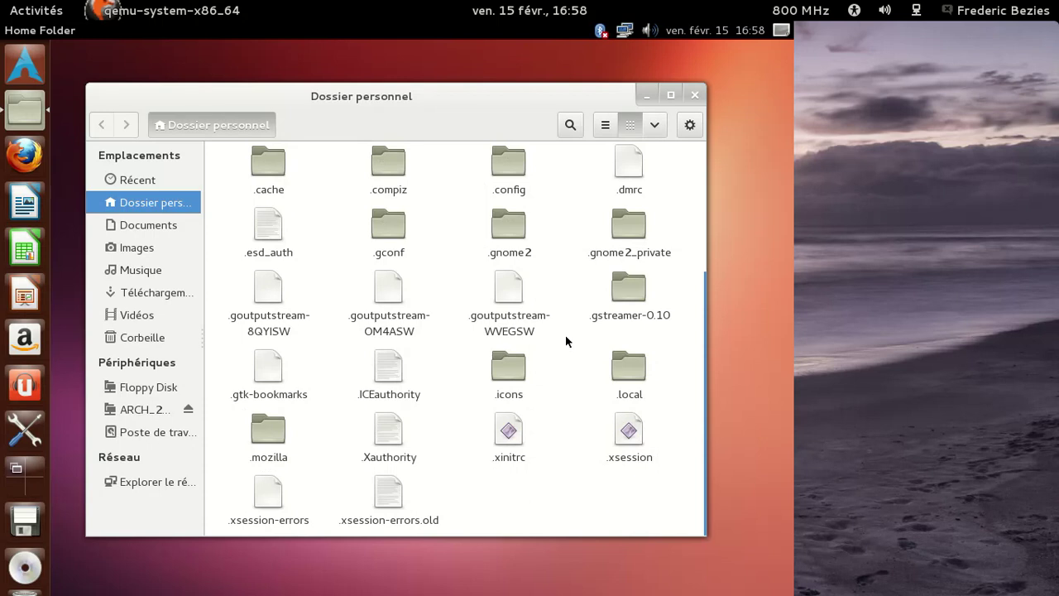
{"action": "left_click", "coordinate": [268, 452]}
{"action": "key", "text": "shift+Delete"}
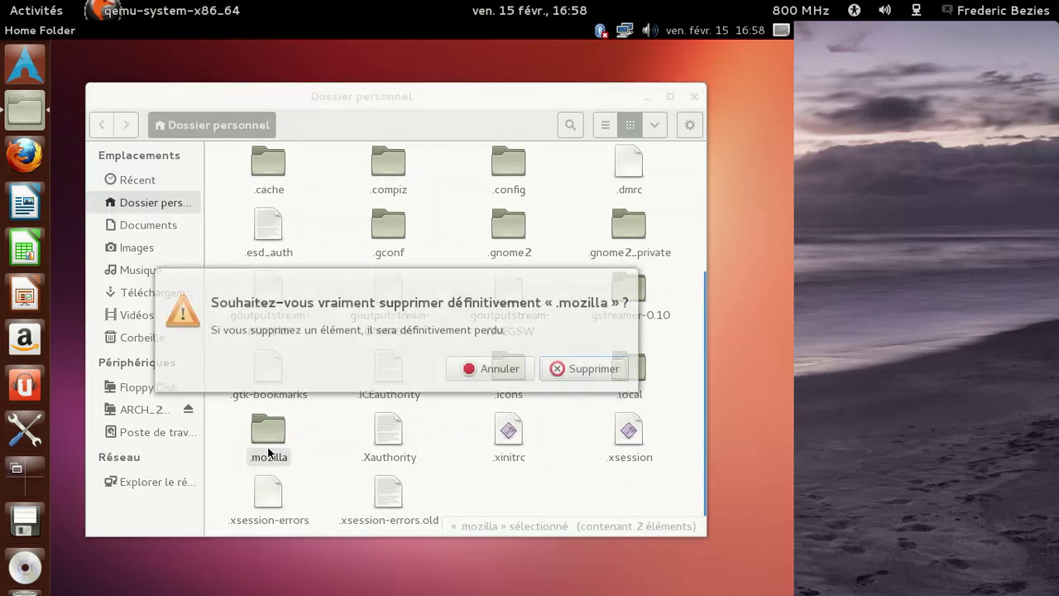
{"action": "key", "text": "Tab"}
{"action": "key", "text": "Return"}
{"action": "key", "text": "ctrl+h"}
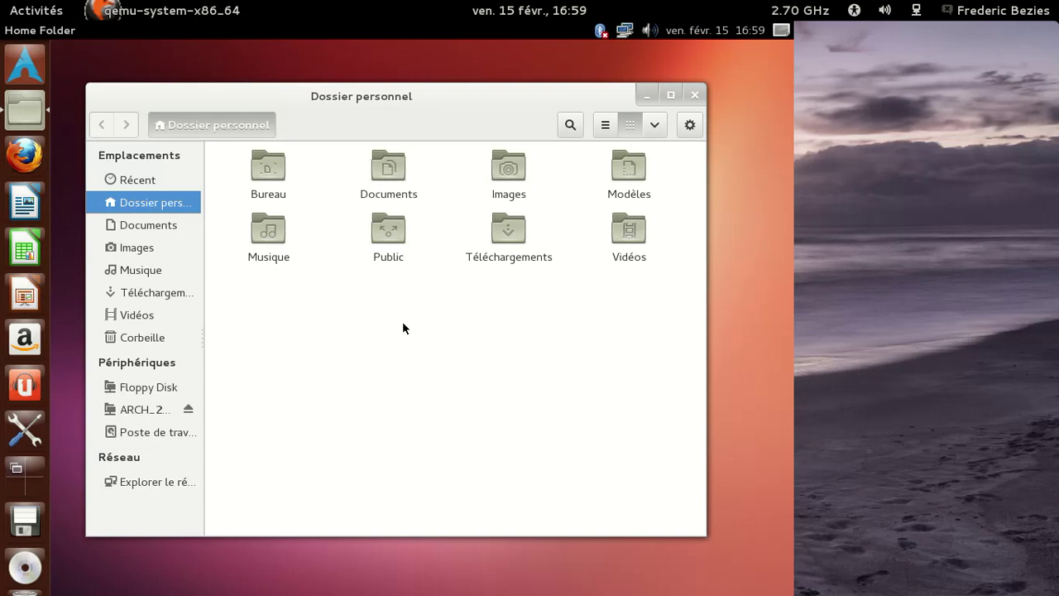
Open the workspace overview and switch to the empty workspace beside the one with the home folder window.
{"action": "key", "text": "alt+Tab"}
{"action": "left_click", "coordinate": [17, 468]}
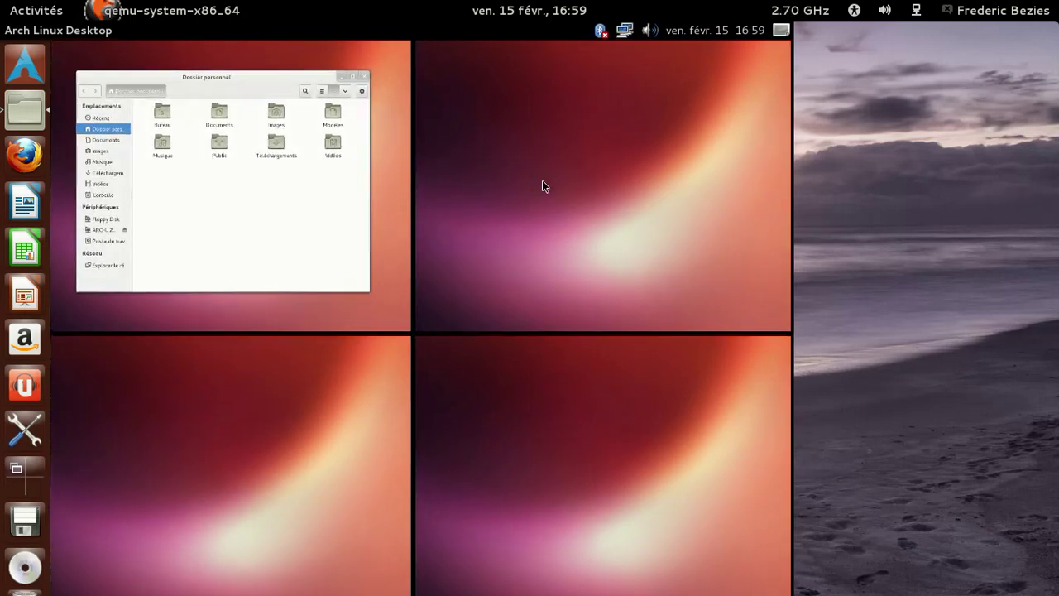
{"action": "left_click", "coordinate": [542, 182]}
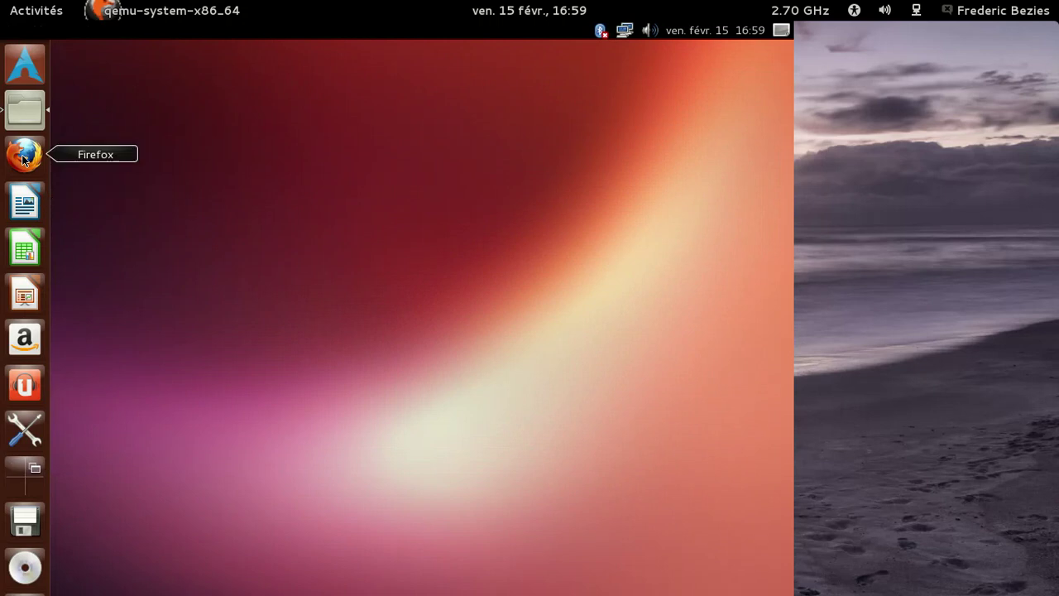
Search the dash for "opeth", open The Devil's Orchard album from the music results and dismiss the Firefox warning.
{"action": "left_click", "coordinate": [24, 75]}
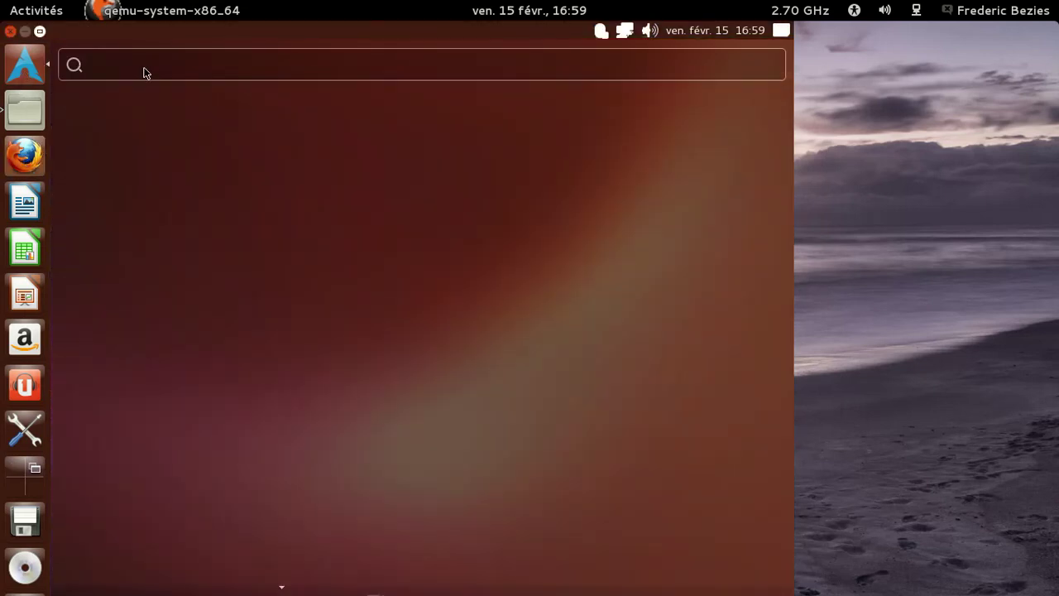
{"action": "type", "text": "o"}
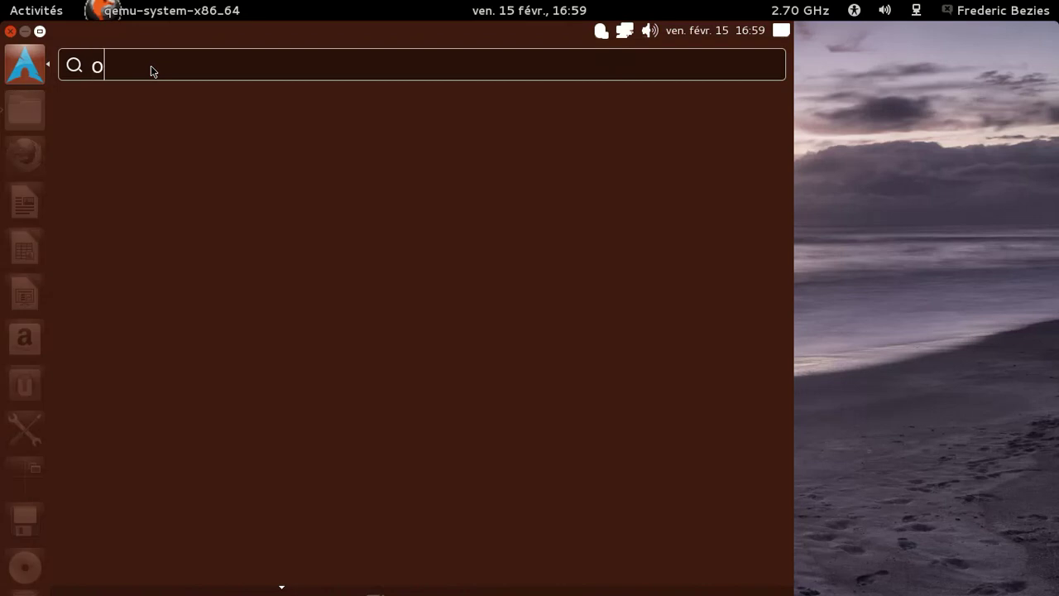
{"action": "type", "text": "peth"}
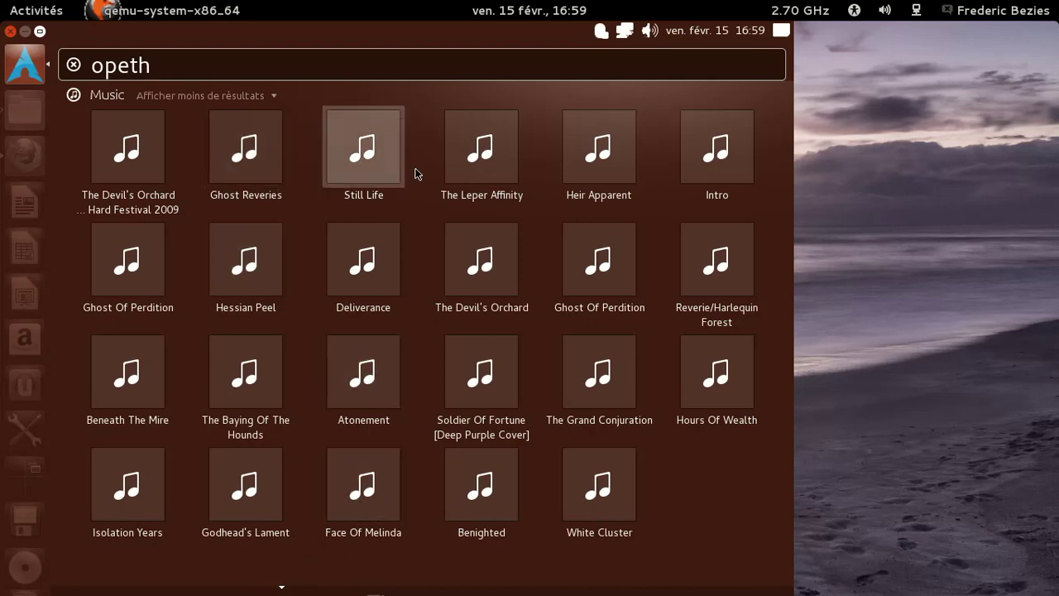
{"action": "left_click", "coordinate": [235, 95]}
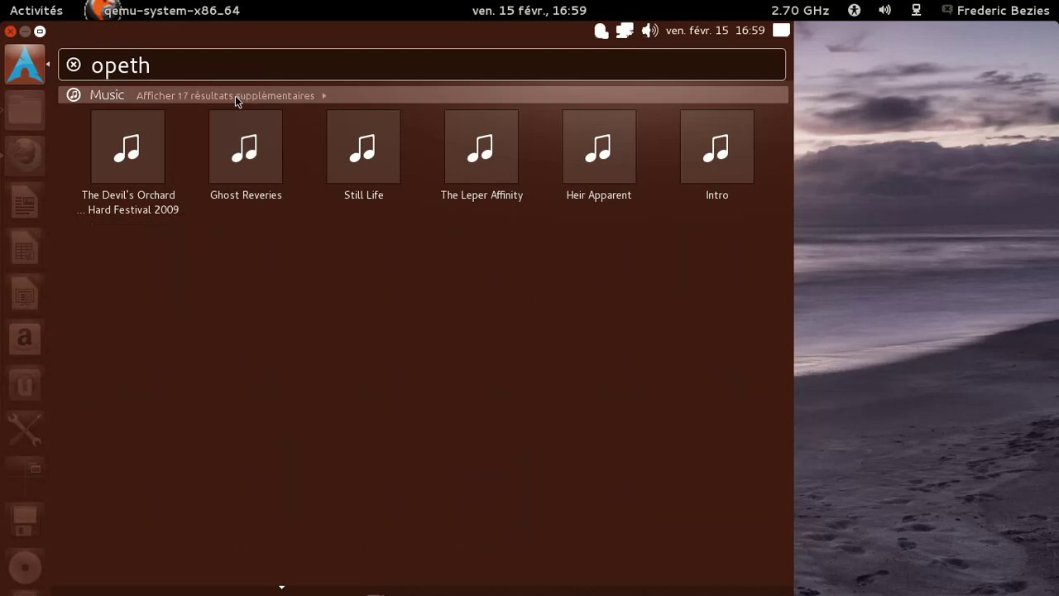
{"action": "left_click", "coordinate": [149, 165]}
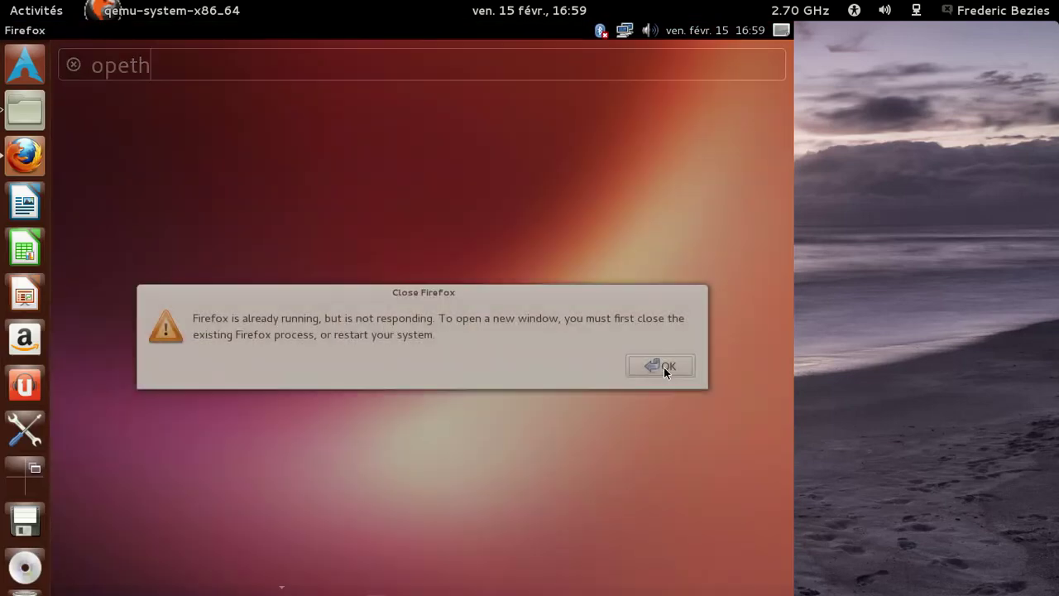
{"action": "left_click", "coordinate": [663, 367]}
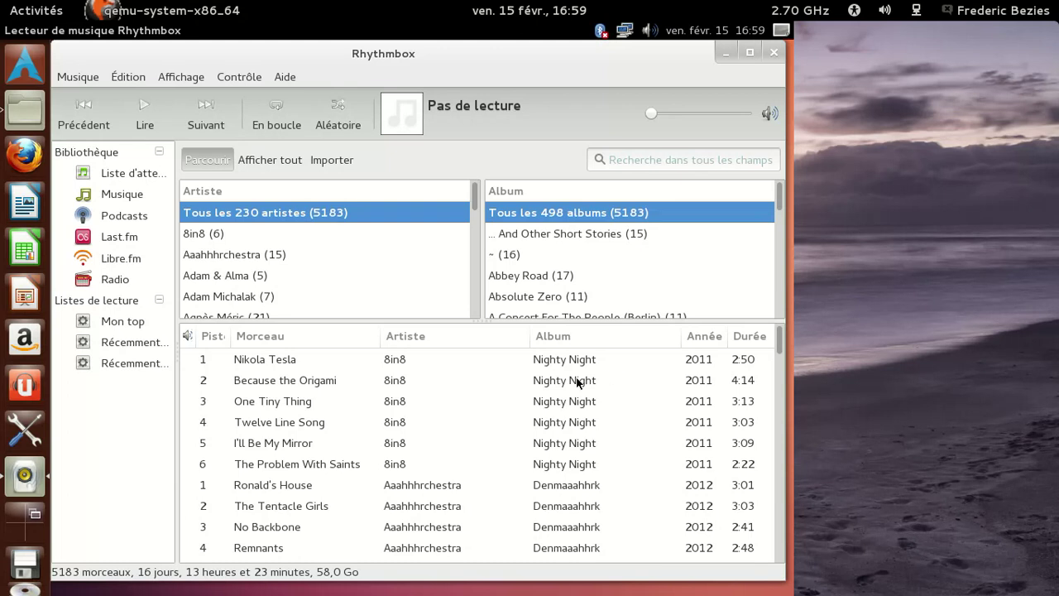
Filter the Rhythmbox library by "opeth" and play the first track of The Devil's Orchard & Live At Rock Hard Festival 2009.
{"action": "key", "text": "alt+Tab"}
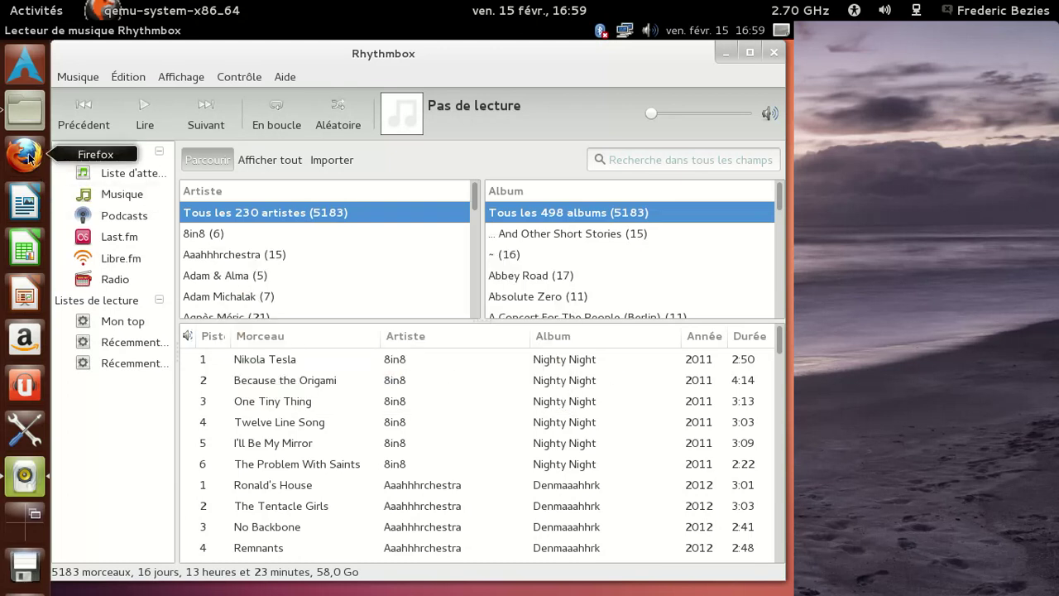
{"action": "left_click", "coordinate": [624, 163]}
{"action": "type", "text": "opeth"}
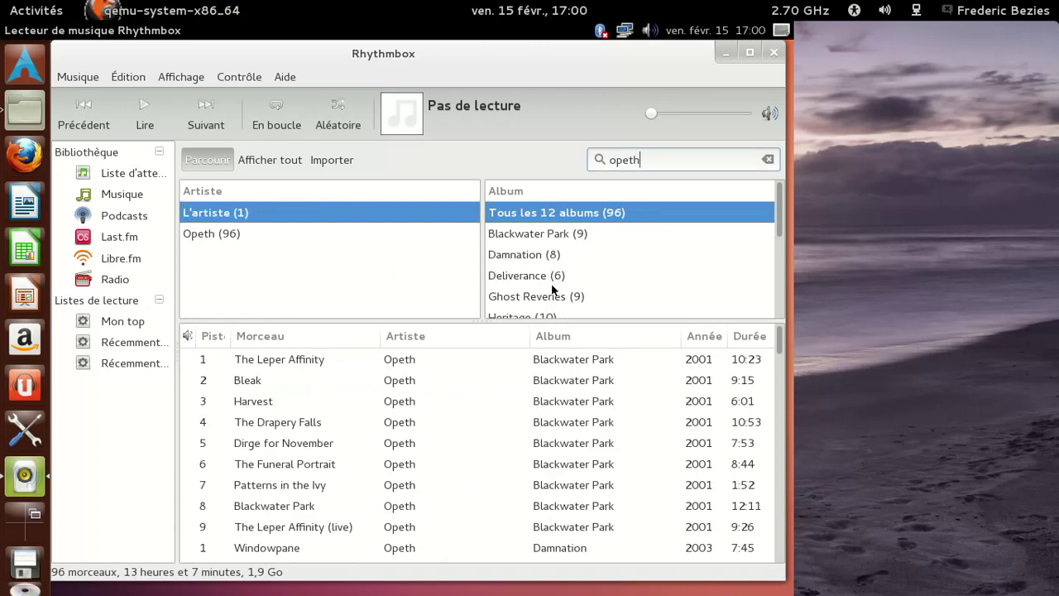
{"action": "scroll", "coordinate": [553, 288], "scroll_direction": "down", "scroll_amount": 5}
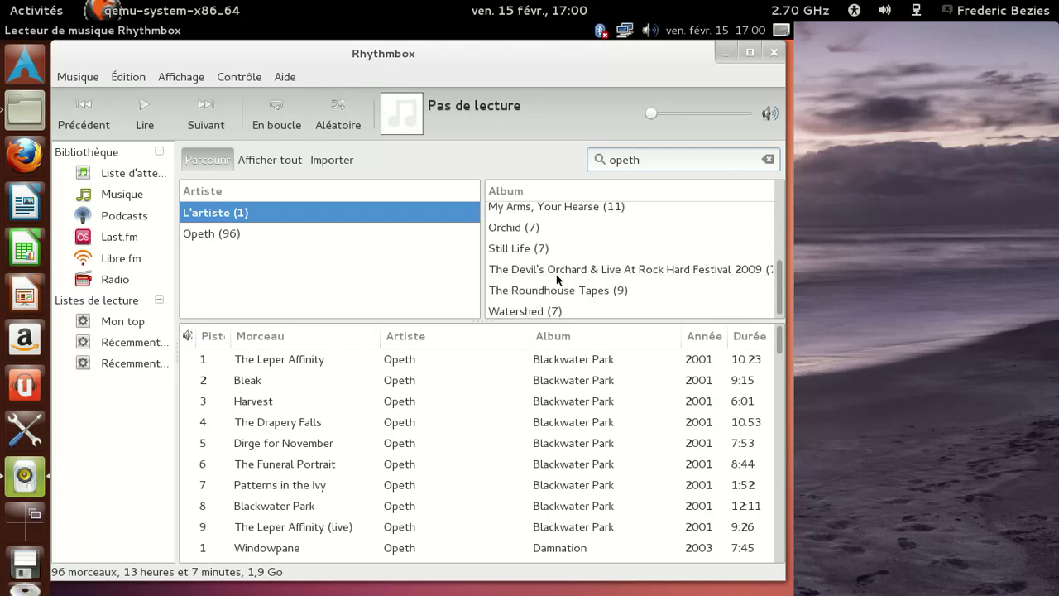
{"action": "left_click", "coordinate": [556, 273]}
{"action": "left_click", "coordinate": [359, 357]}
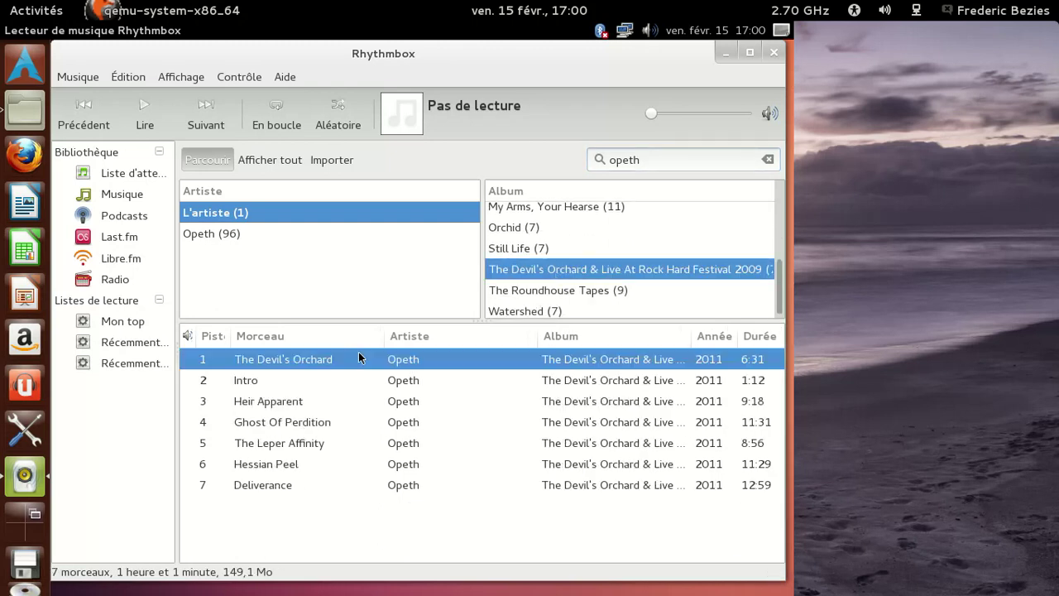
{"action": "double_click", "coordinate": [359, 358]}
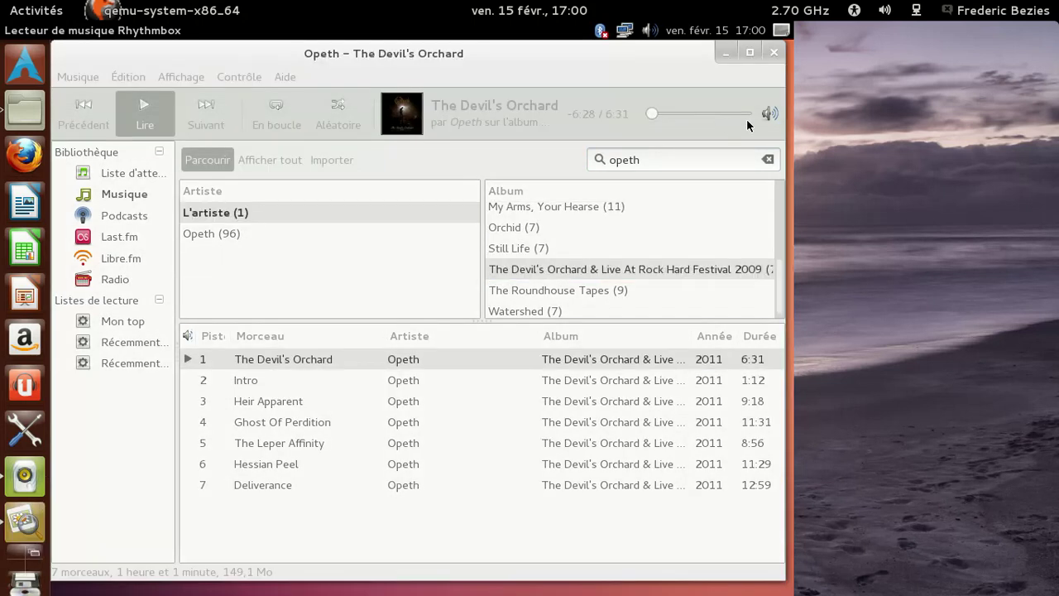
Skip playback of The Devil's Orchard to the end of the track.
{"action": "left_click", "coordinate": [756, 115]}
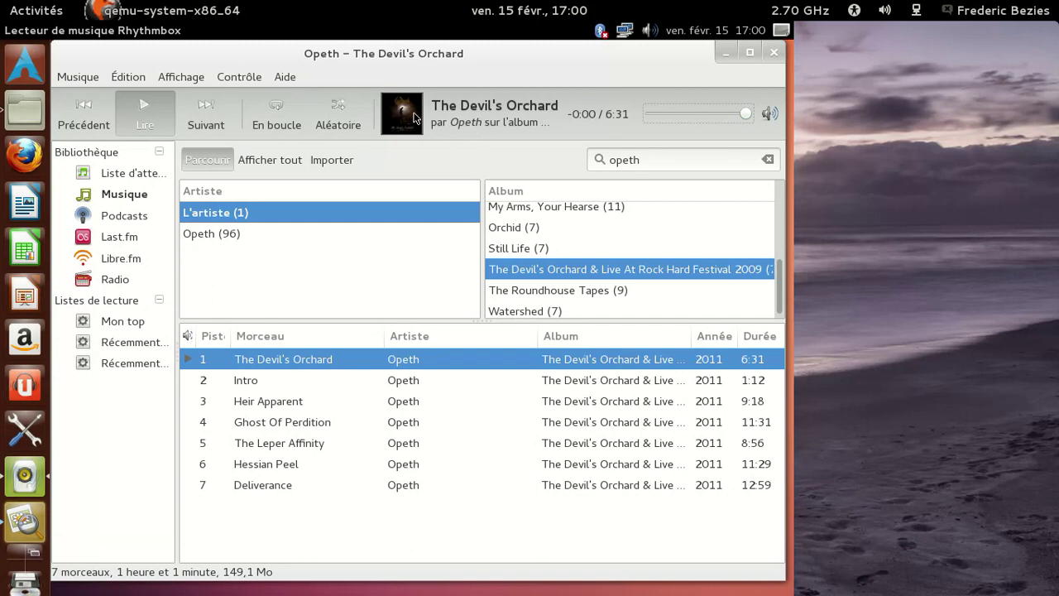
{"action": "mouse_move", "coordinate": [420, 128]}
{"action": "left_click_drag", "start_coordinate": [746, 115], "coordinate": [643, 113]}
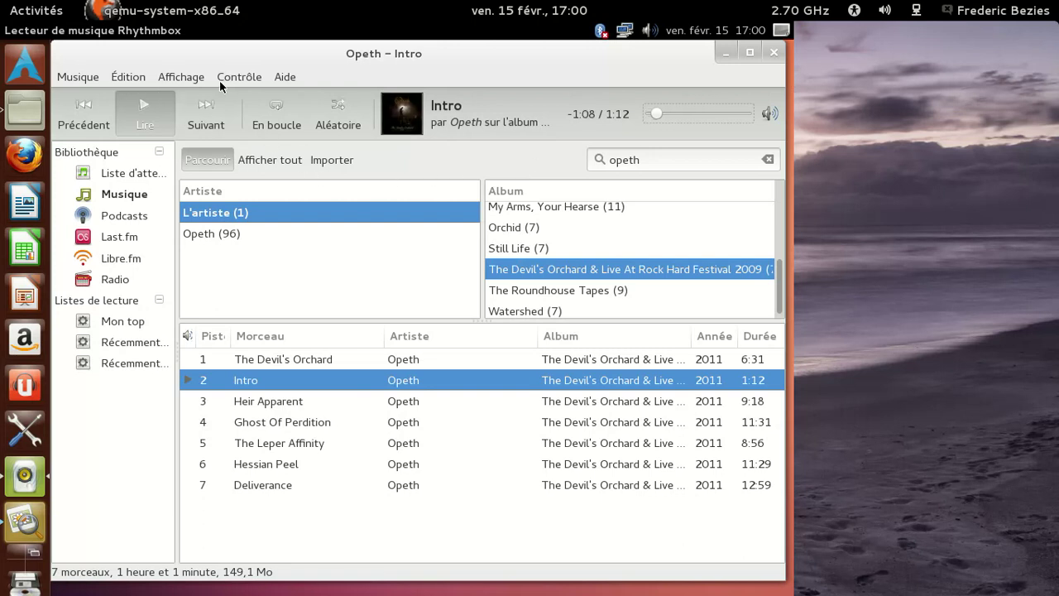
Quit Rhythmbox and close the image viewer window with the album cover.
{"action": "left_click", "coordinate": [80, 80]}
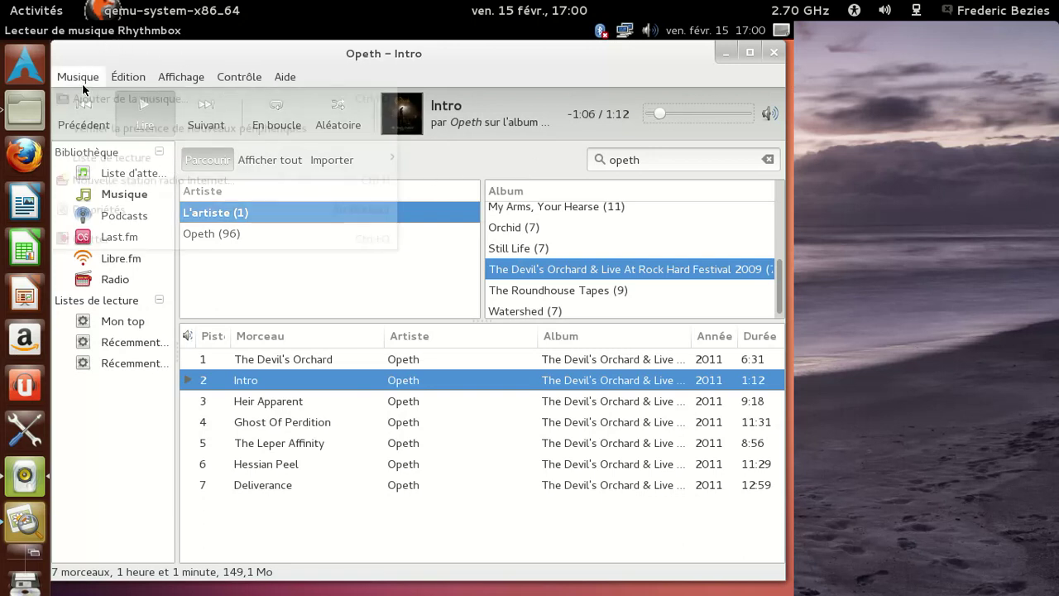
{"action": "left_click", "coordinate": [116, 241]}
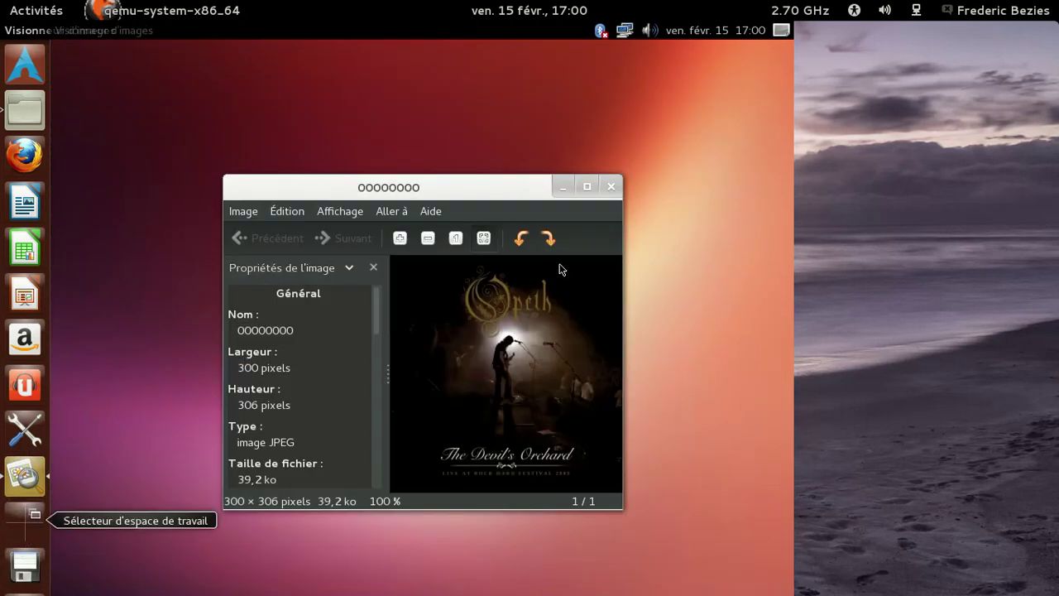
{"action": "left_click", "coordinate": [614, 187]}
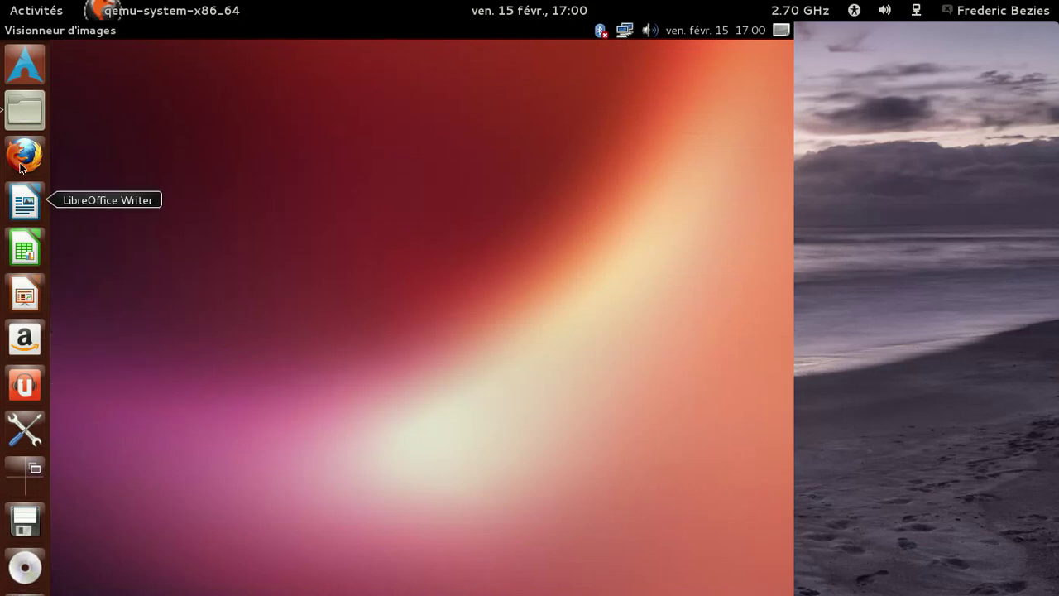
Dismiss the Firefox warning on the second workspace and return to the workspace with the home folder through the overview.
{"action": "key", "text": "ctrl+alt+Left"}
{"action": "left_click", "coordinate": [25, 108]}
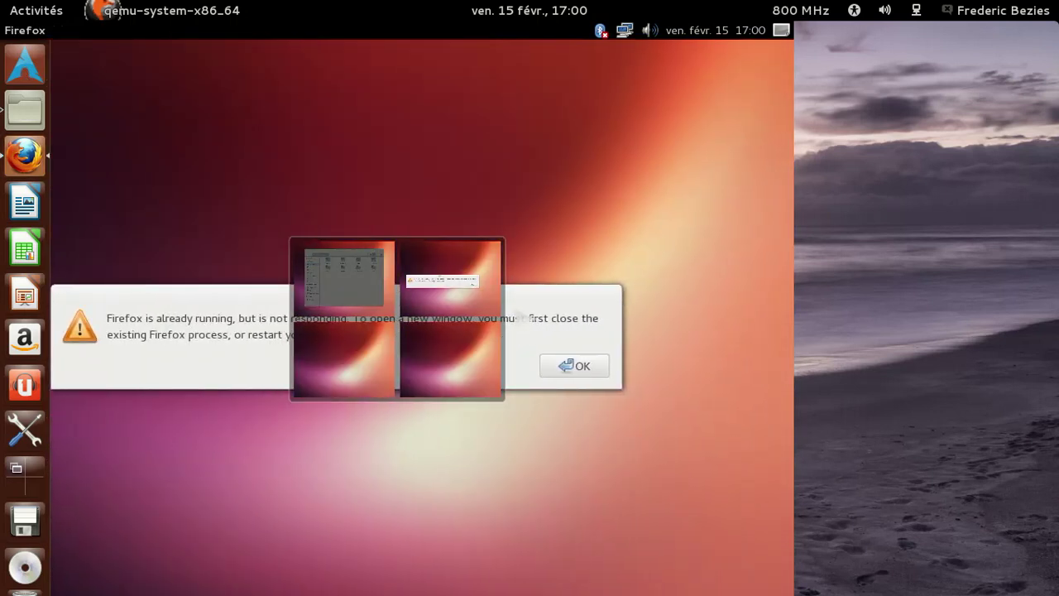
{"action": "left_click", "coordinate": [584, 366]}
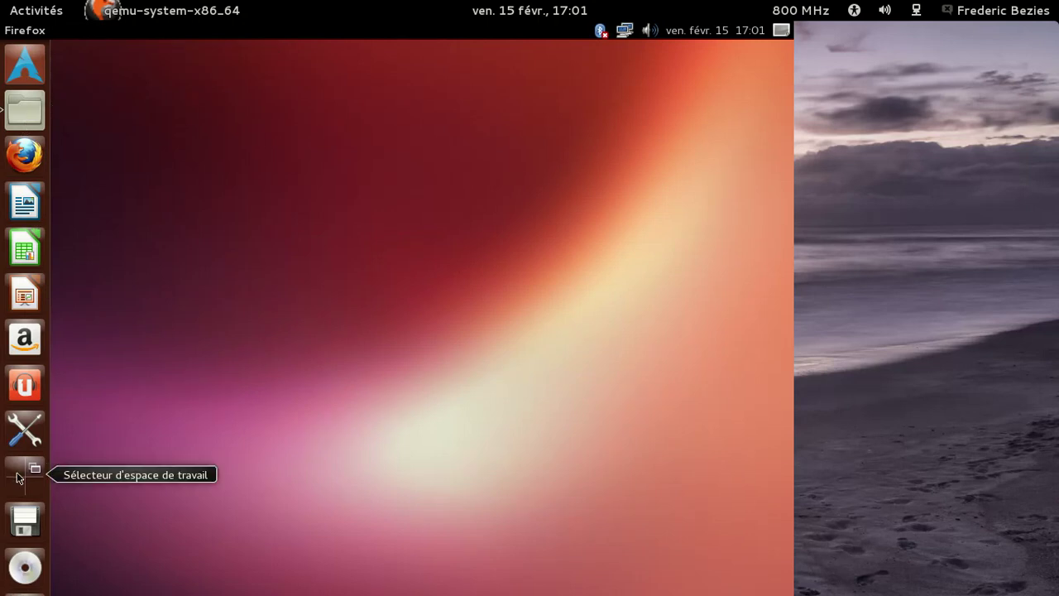
{"action": "left_click", "coordinate": [18, 477]}
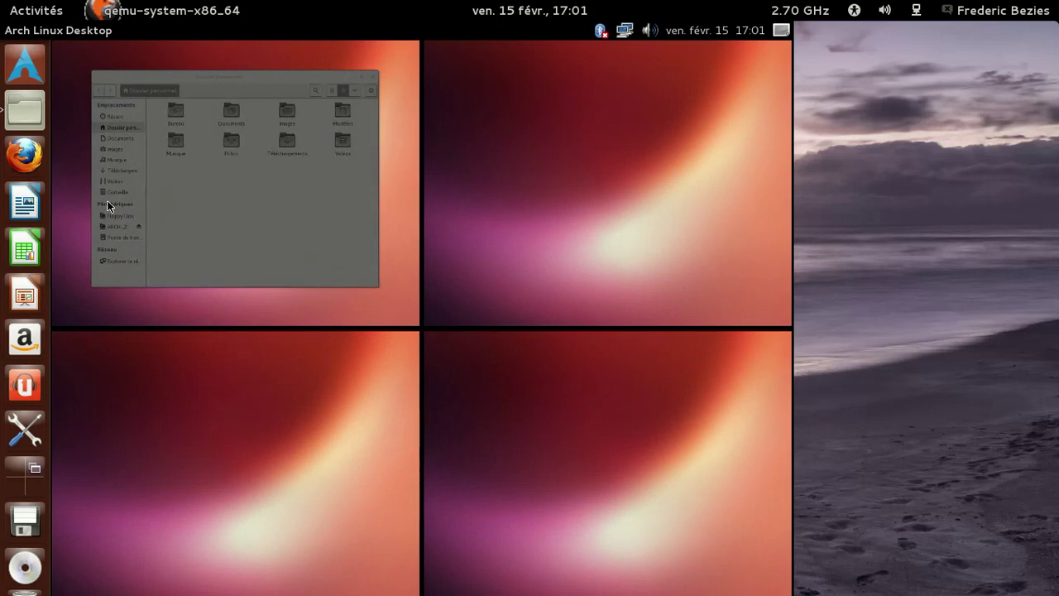
{"action": "left_click", "coordinate": [106, 201]}
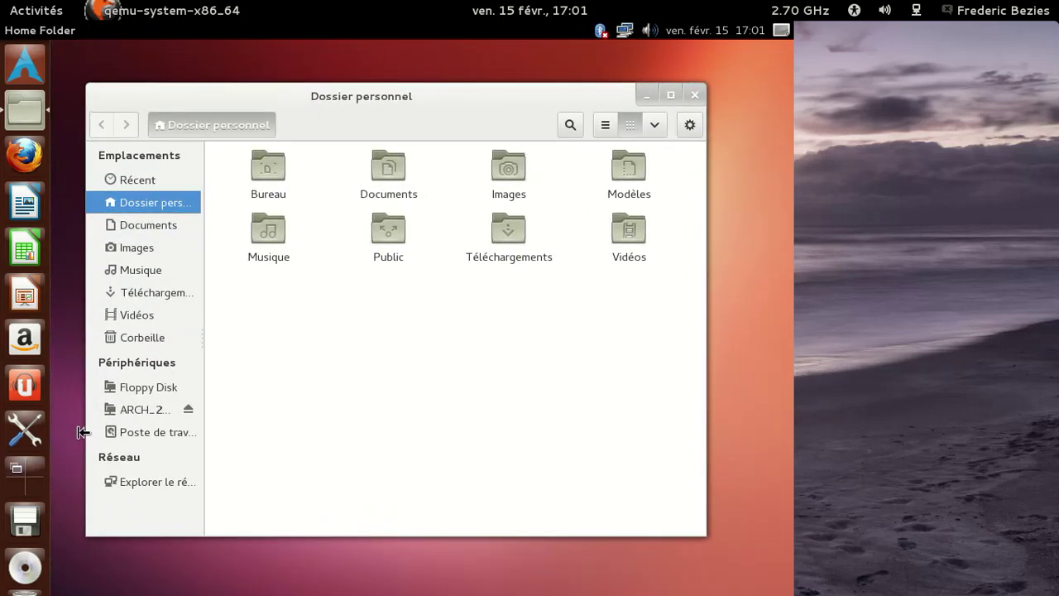
Search the dash for "terminal" and launch the Terminal application.
{"action": "left_click", "coordinate": [7, 73]}
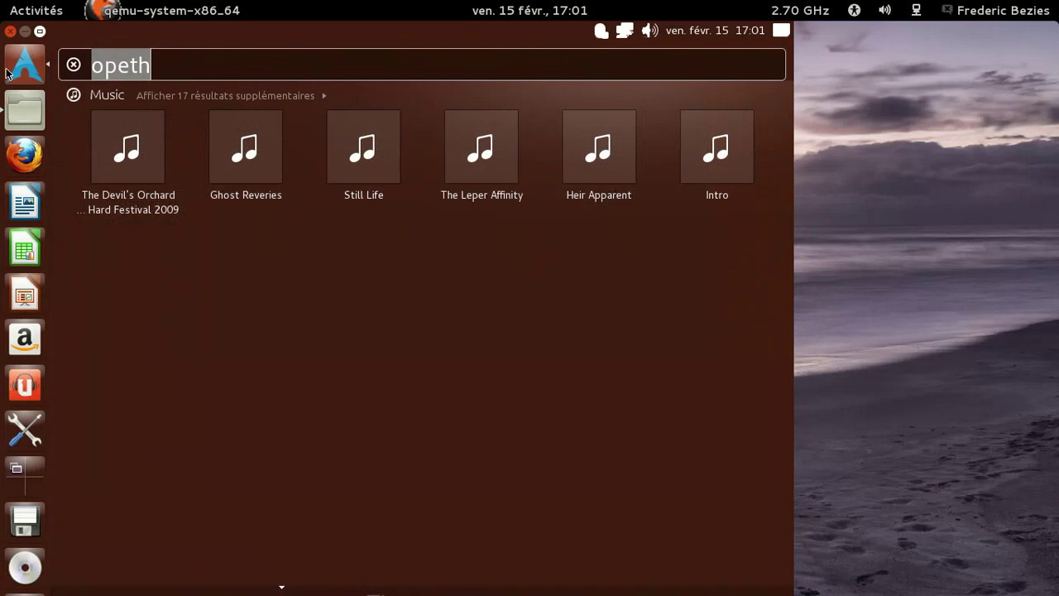
{"action": "key", "text": "BackSpace"}
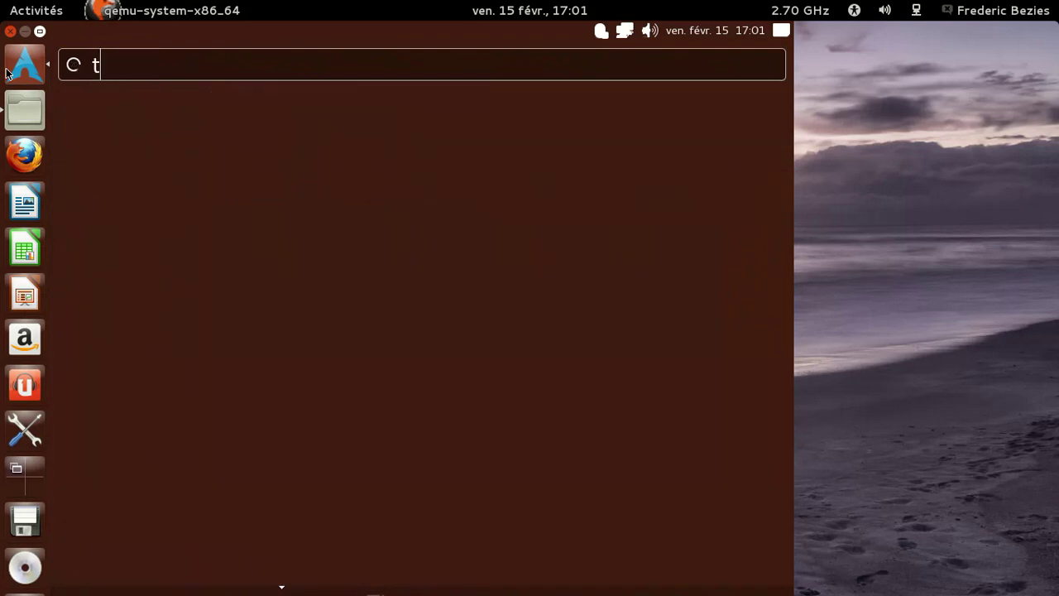
{"action": "type", "text": "term"}
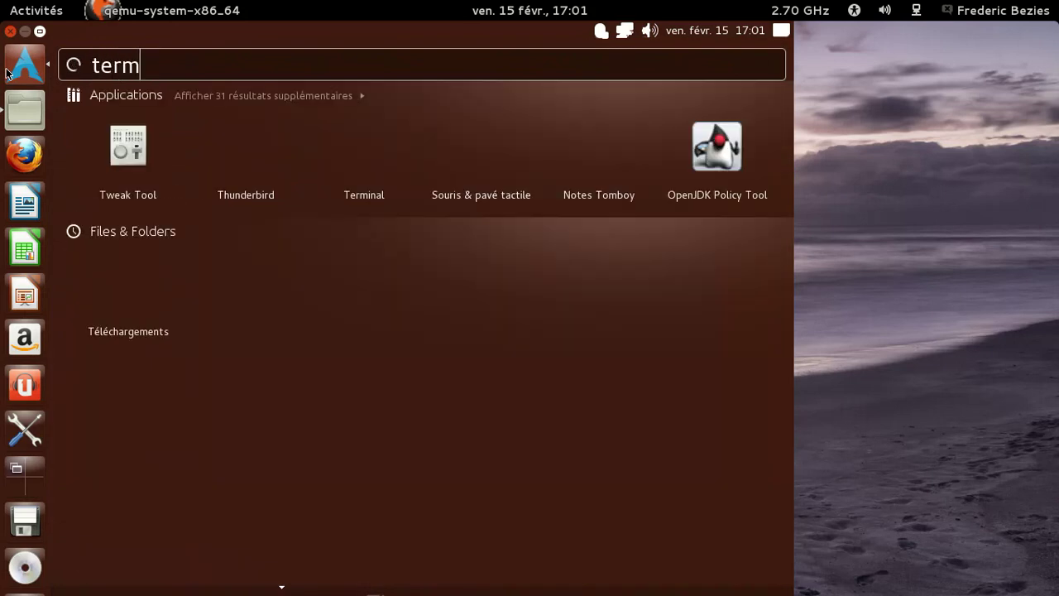
{"action": "type", "text": "inal"}
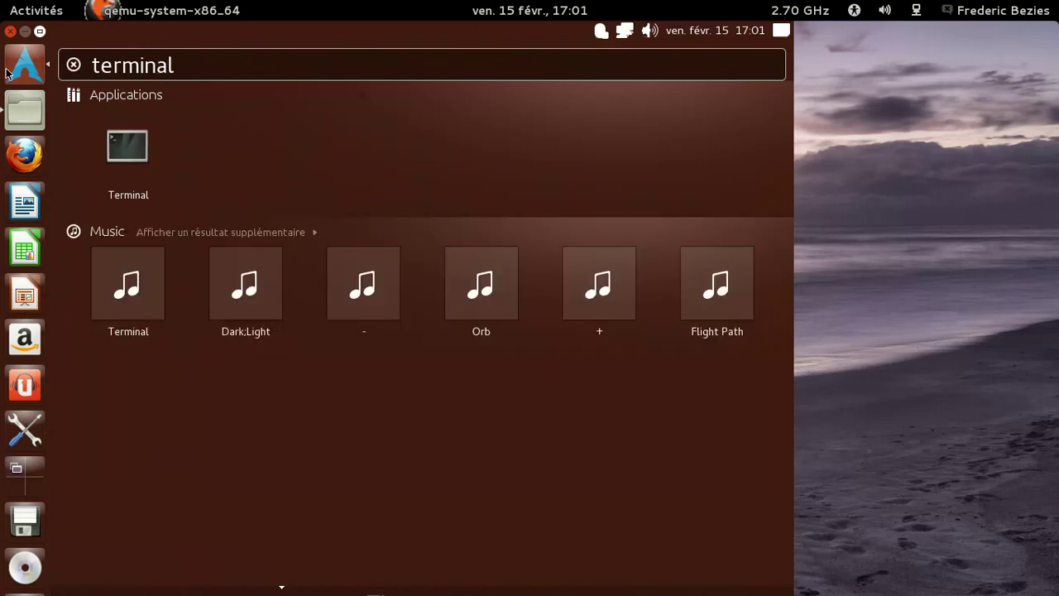
{"action": "key", "text": "Return"}
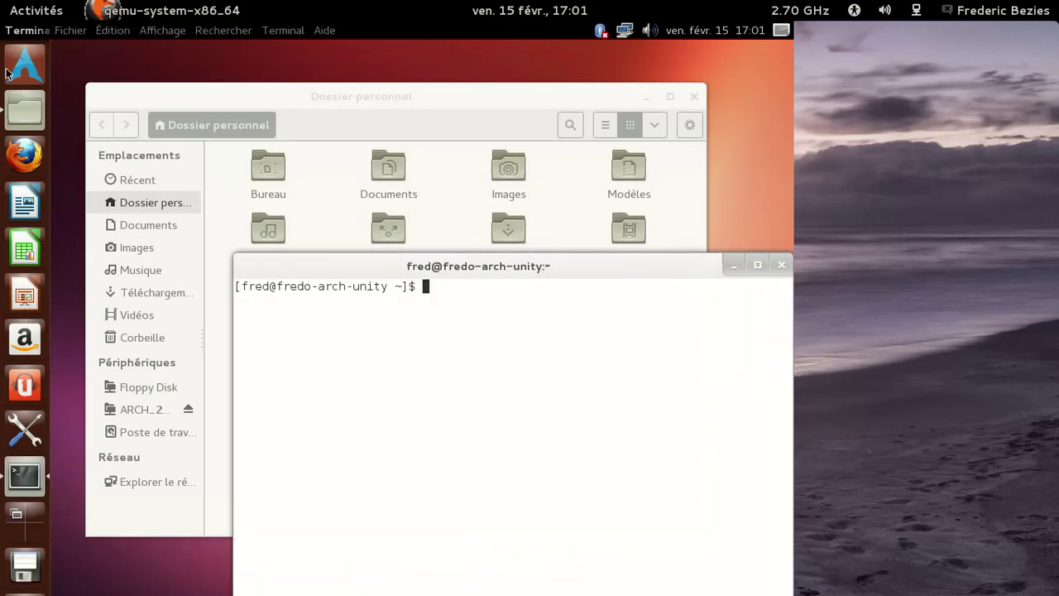
List all running processes in the terminal with ps -e.
{"action": "type", "text": "top"}
{"action": "key", "text": "BackSpace"}
{"action": "key", "text": "BackSpace"}
{"action": "key", "text": "BackSpace"}
{"action": "type", "text": "ps -e"}
{"action": "key", "text": "Return"}
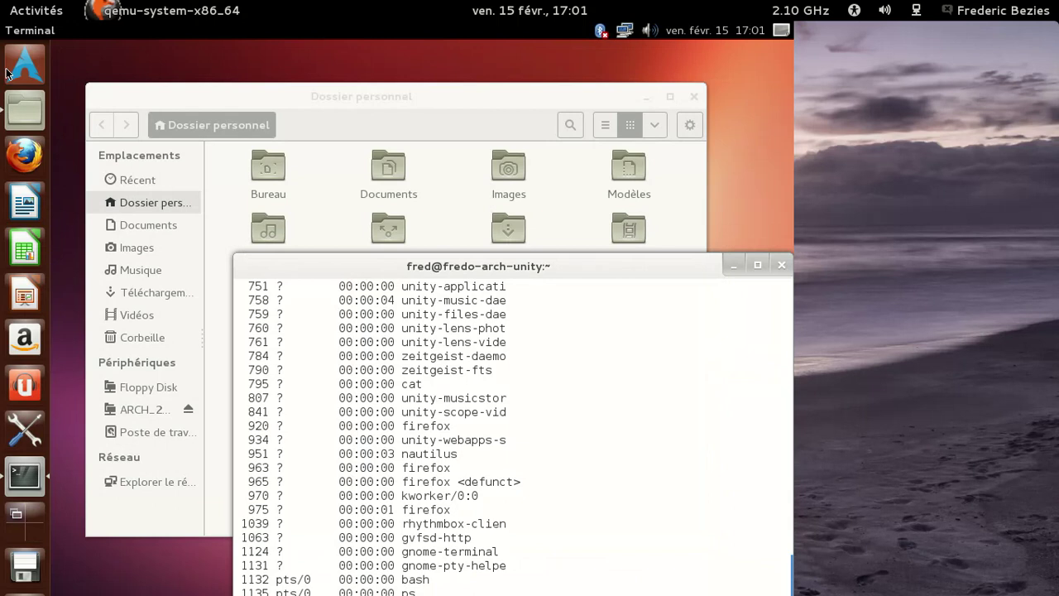
Move the terminal window fully into view and end every Firefox process with killall firefox.
{"action": "type", "text": "kill"}
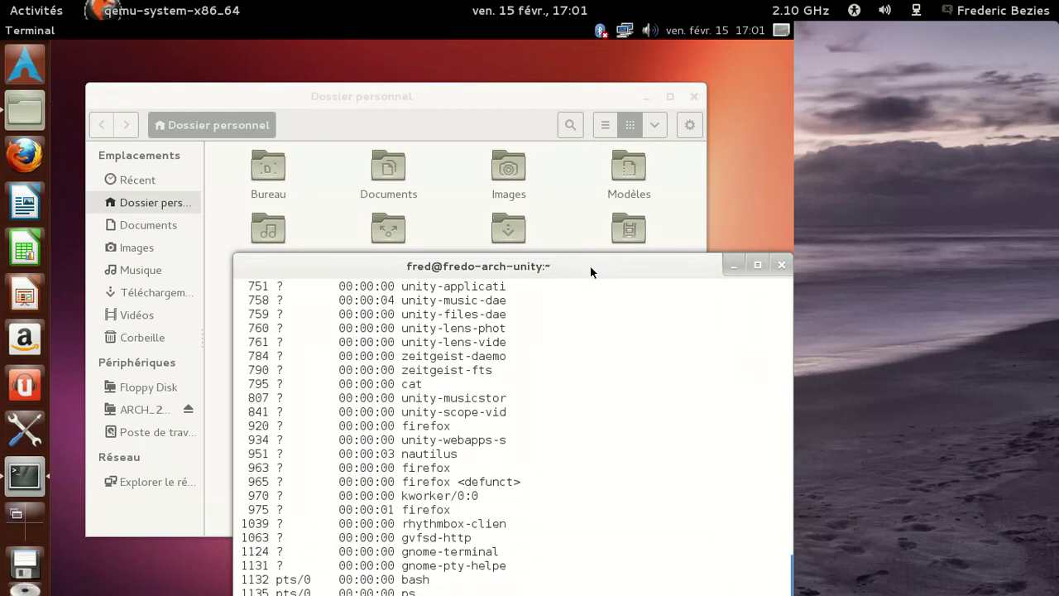
{"action": "left_click_drag", "start_coordinate": [588, 266], "coordinate": [515, 173]}
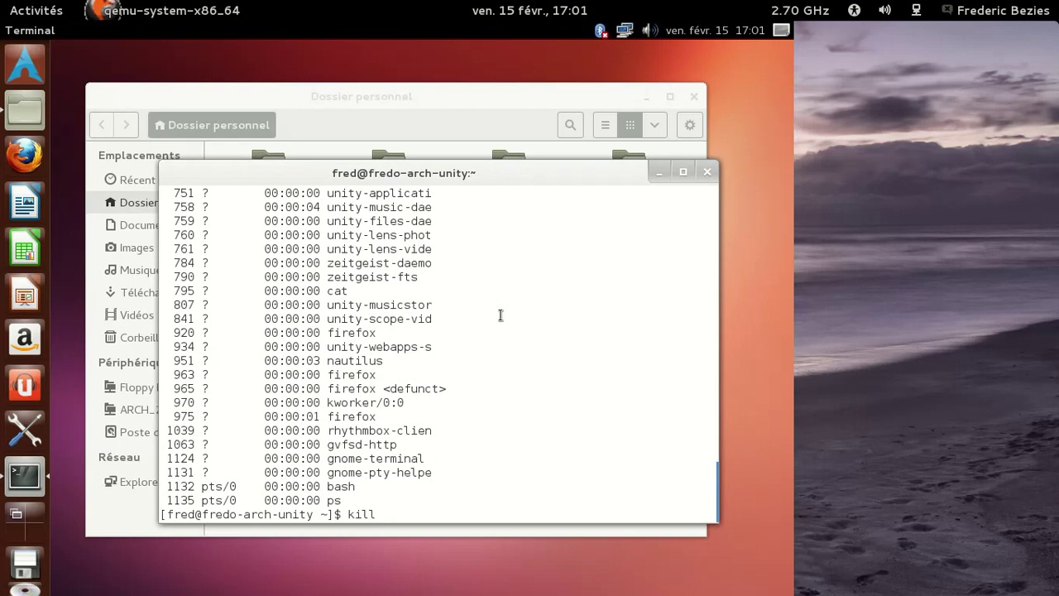
{"action": "type", "text": "all firefox"}
{"action": "key", "text": "Return"}
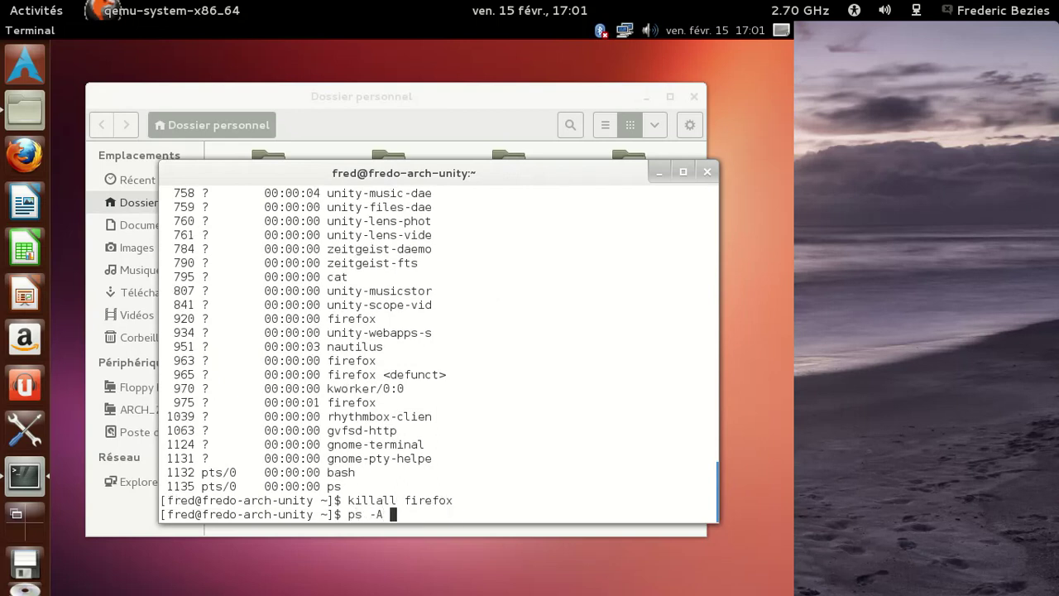
Check for remaining Firefox processes with ps -A | grep firefox.
{"action": "type", "text": "ps -A | grep firfo"}
{"action": "key", "text": "BackSpace"}
{"action": "type", "text": "ofx"}
{"action": "key", "text": "BackSpace"}
{"action": "key", "text": "BackSpace"}
{"action": "key", "text": "BackSpace"}
{"action": "key", "text": "BackSpace"}
{"action": "type", "text": "efox"}
{"action": "key", "text": "Return"}
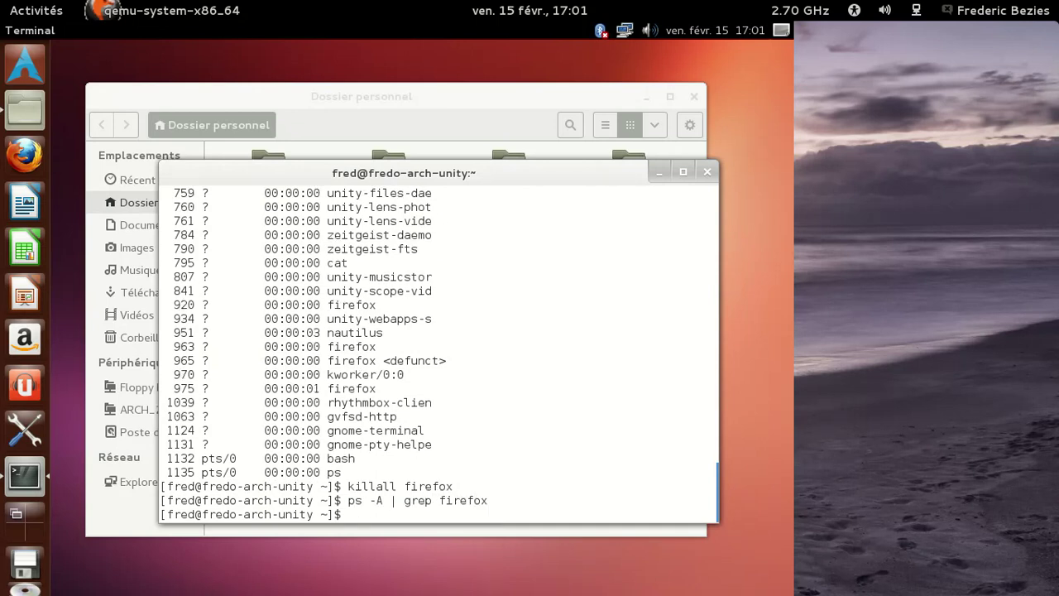
Exit the terminal session and try to launch Firefox again.
{"action": "type", "text": "exit"}
{"action": "key", "text": "Return"}
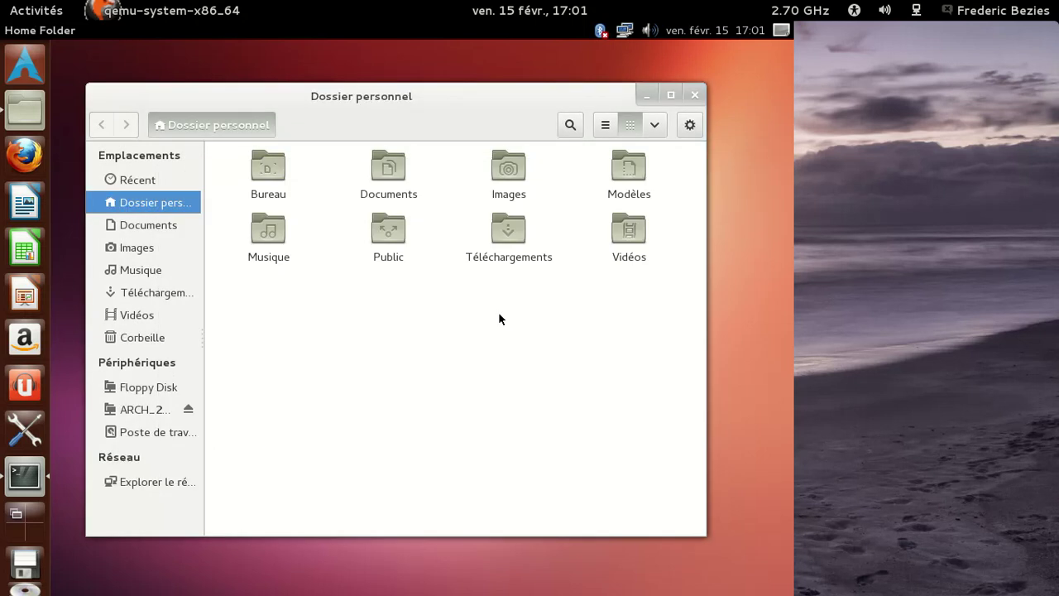
{"action": "left_click", "coordinate": [11, 160]}
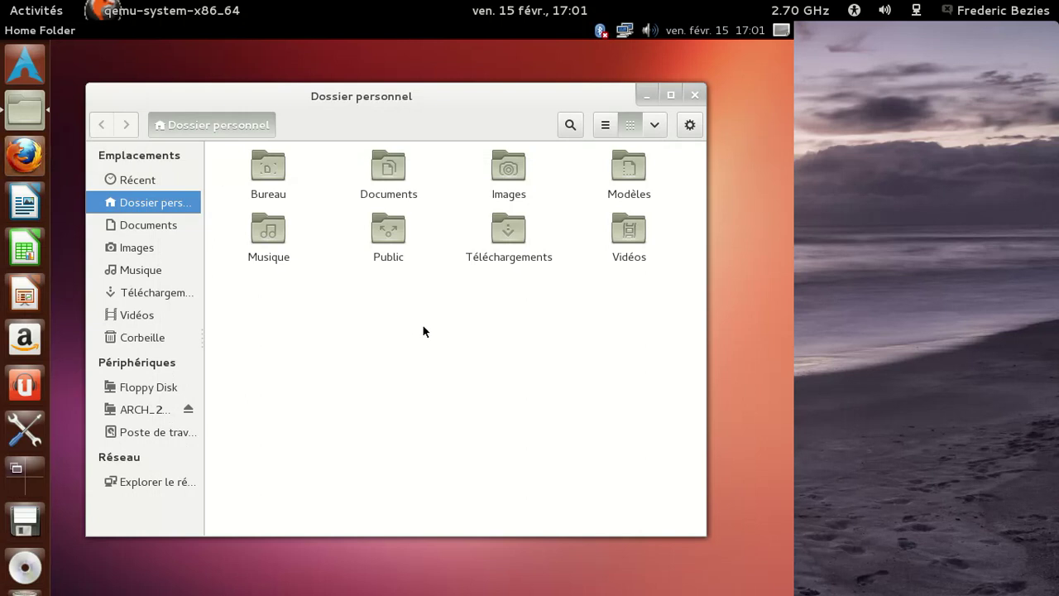
Look over all four workspaces in the overview and close the home folder window.
{"action": "left_click", "coordinate": [37, 470]}
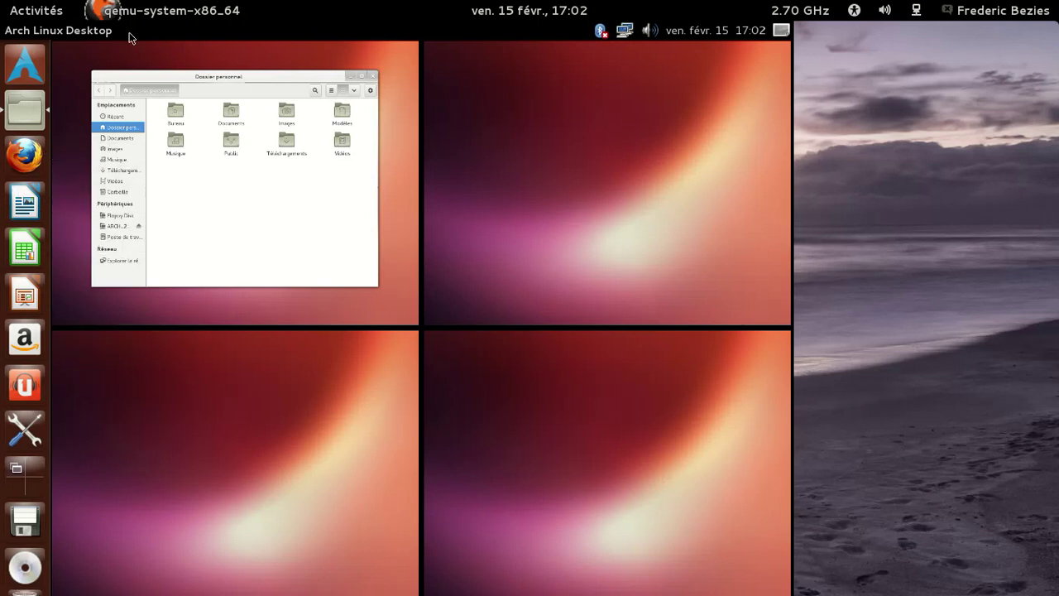
{"action": "key", "text": "Escape"}
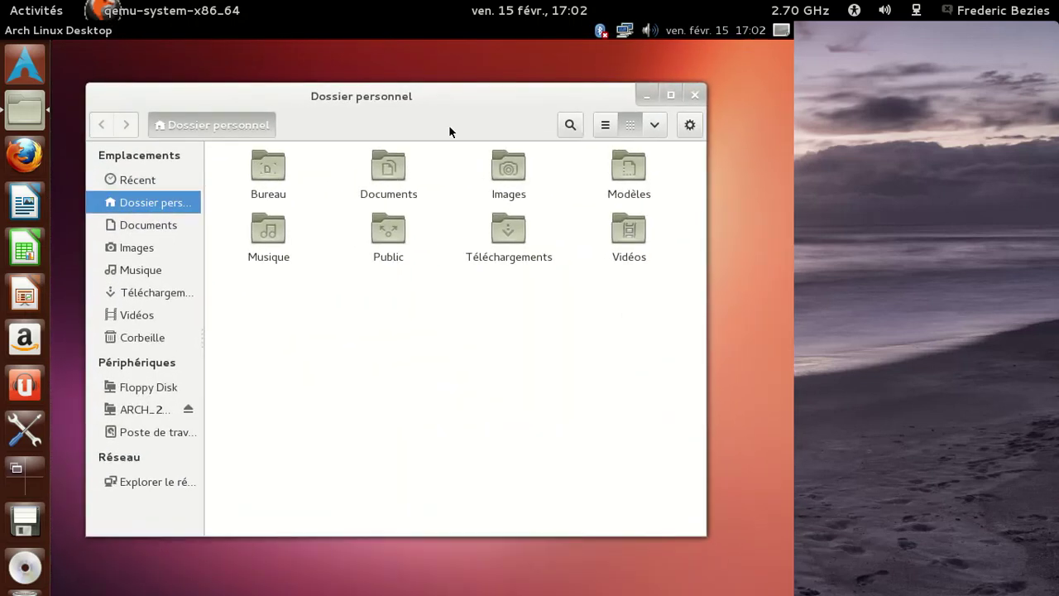
{"action": "left_click", "coordinate": [704, 91]}
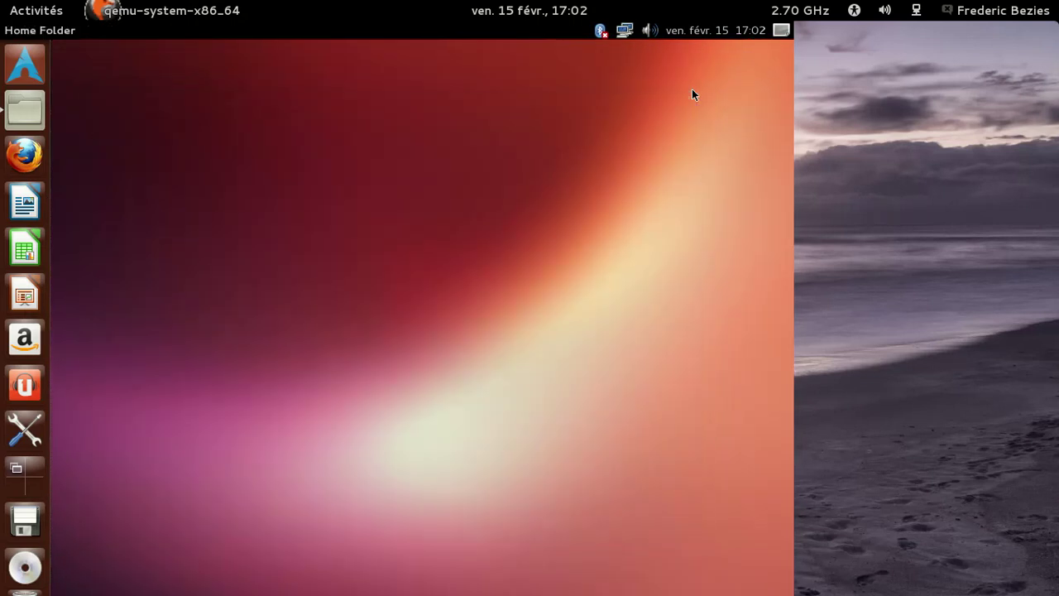
Search the dash for "chro" and launch Chromium.
{"action": "left_click", "coordinate": [23, 64]}
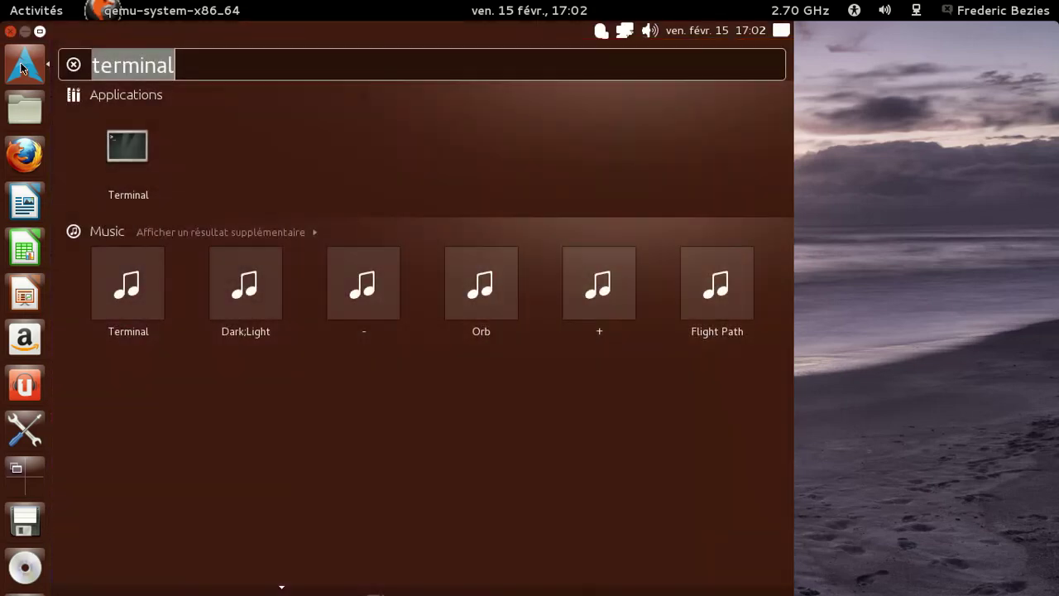
{"action": "key", "text": "BackSpace"}
{"action": "type", "text": "c"}
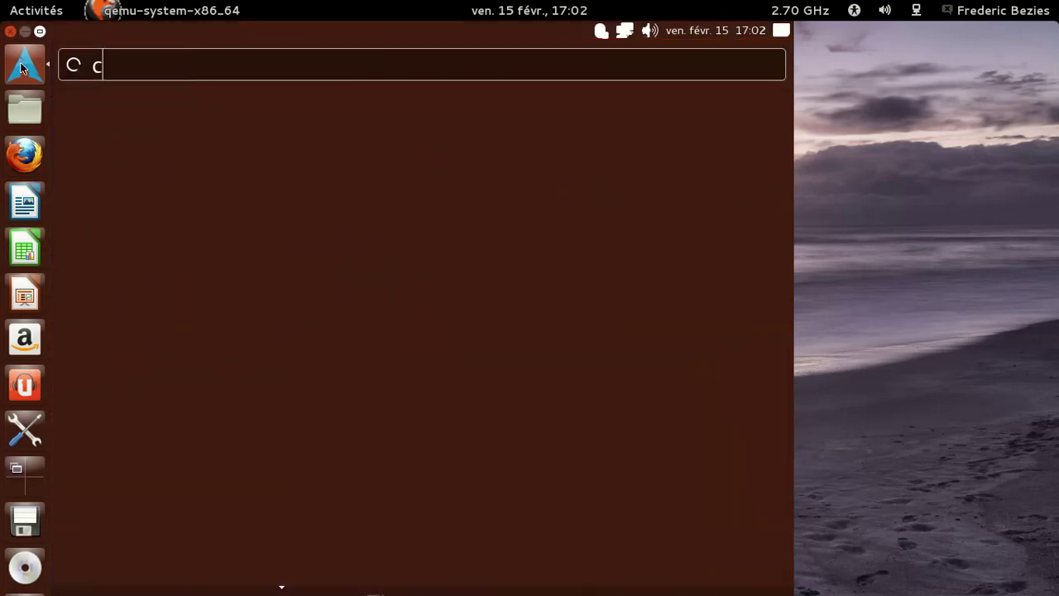
{"action": "type", "text": "horm"}
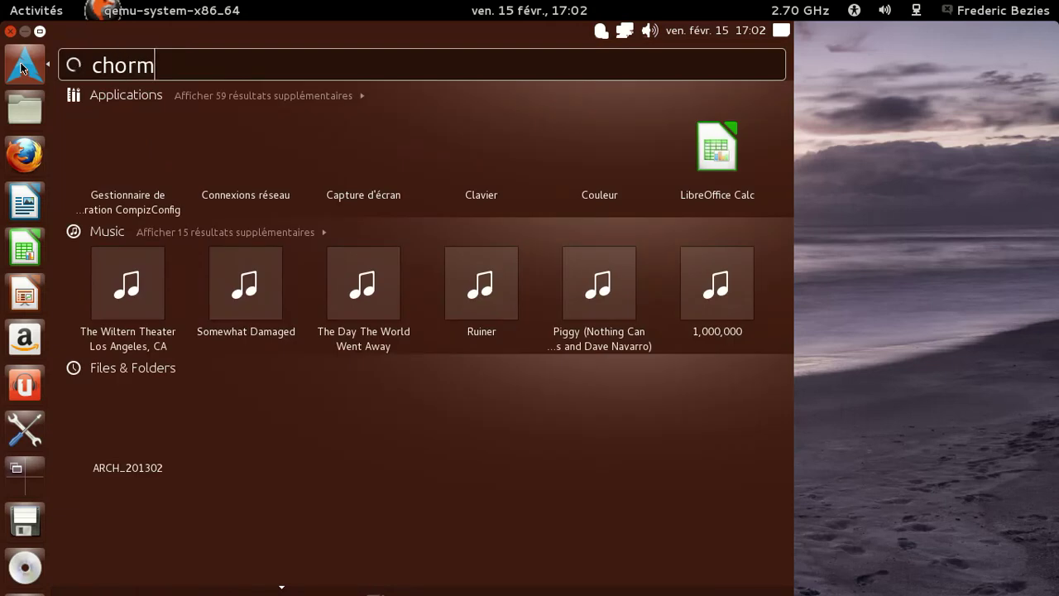
{"action": "key", "text": "BackSpace"}
{"action": "key", "text": "BackSpace"}
{"action": "key", "text": "BackSpace"}
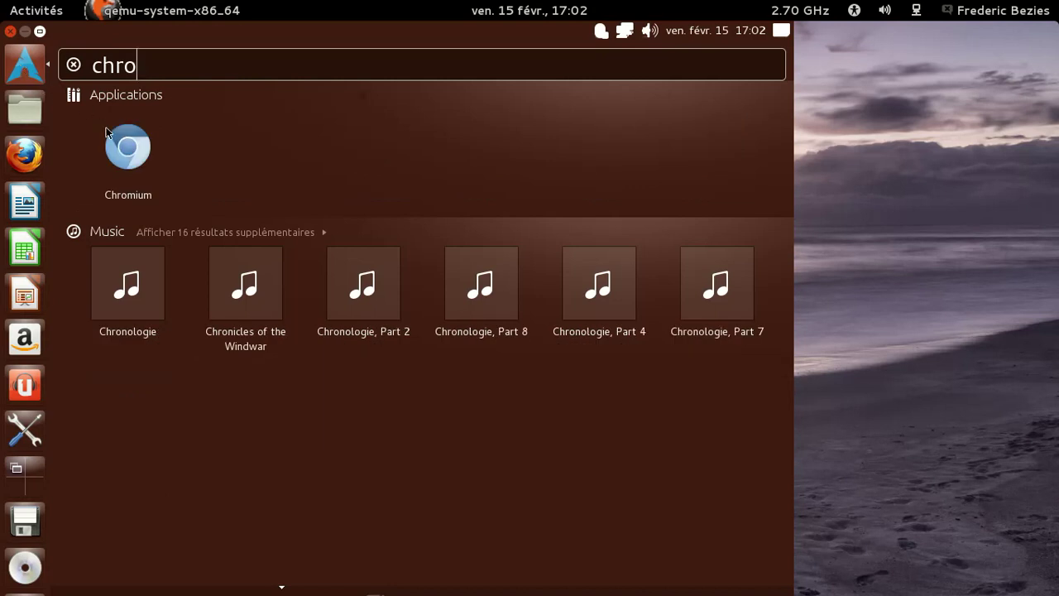
{"action": "left_click", "coordinate": [124, 149]}
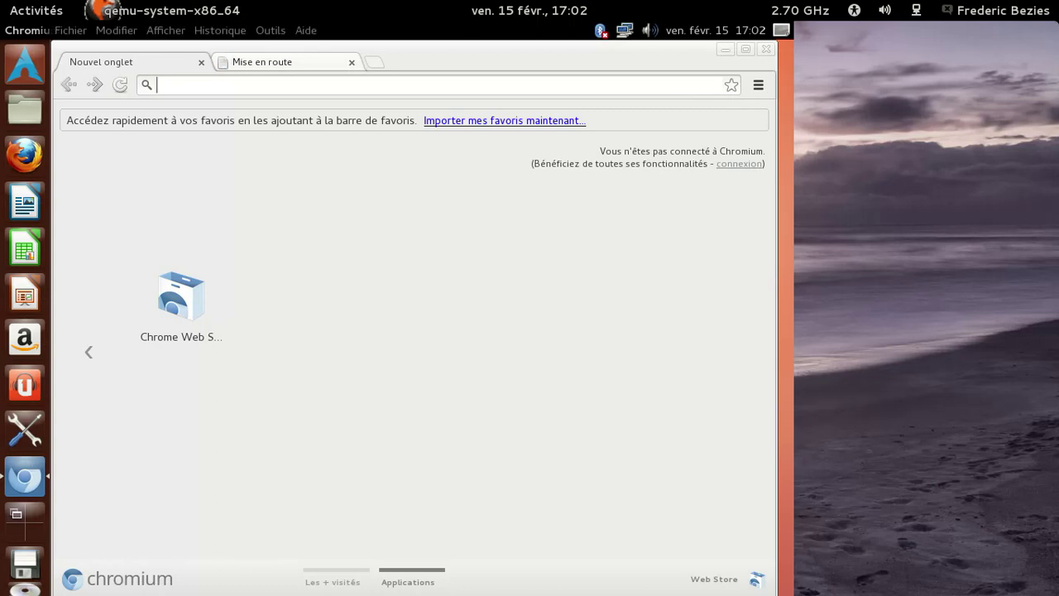
View the Chrome help centre and the About Chromium page, and close the browser window.
{"action": "left_click", "coordinate": [166, 29]}
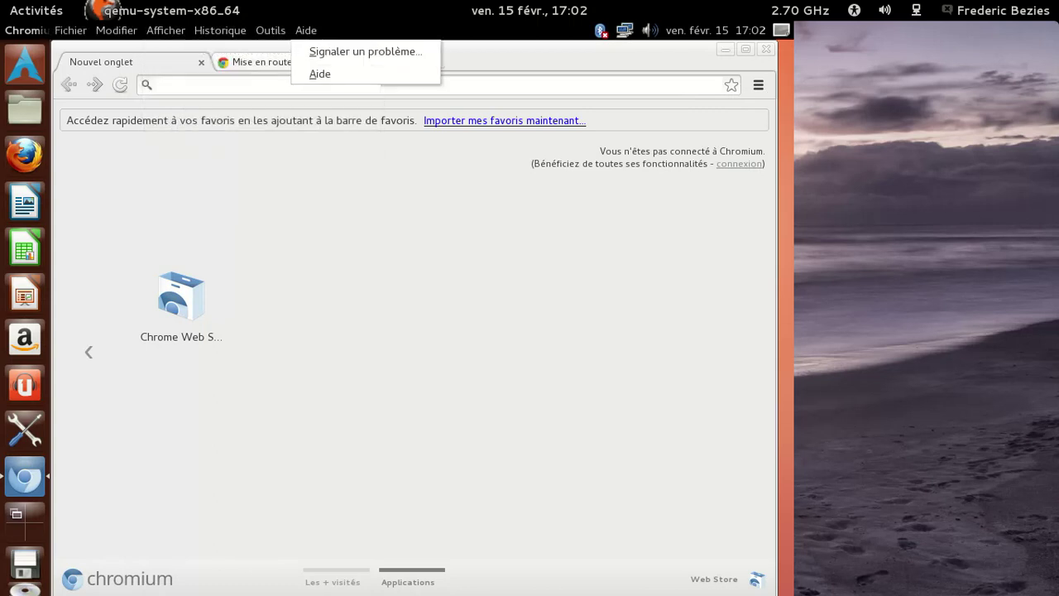
{"action": "left_click", "coordinate": [315, 72]}
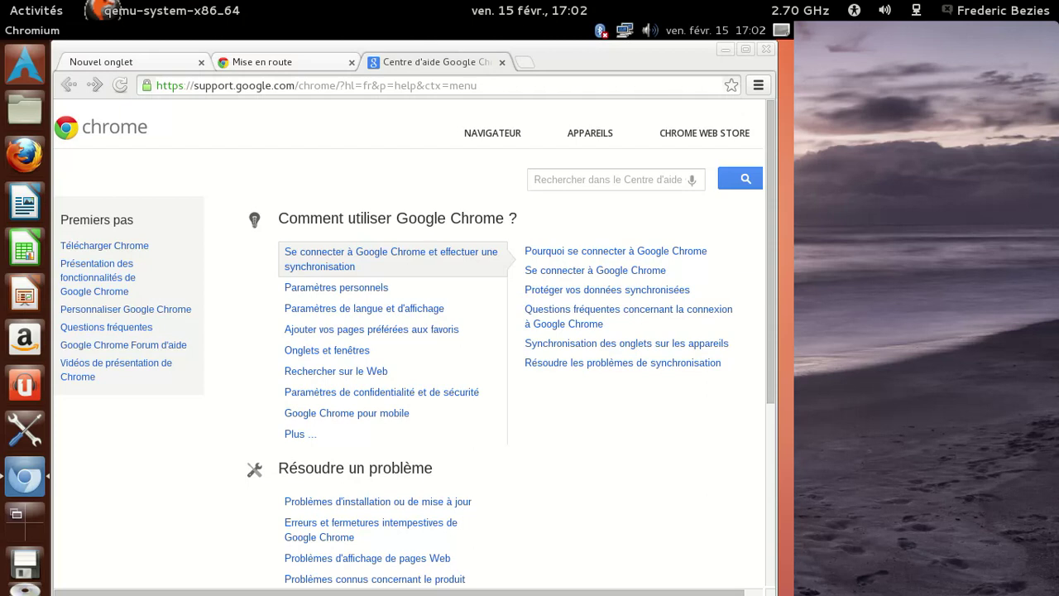
{"action": "key", "text": "alt+f"}
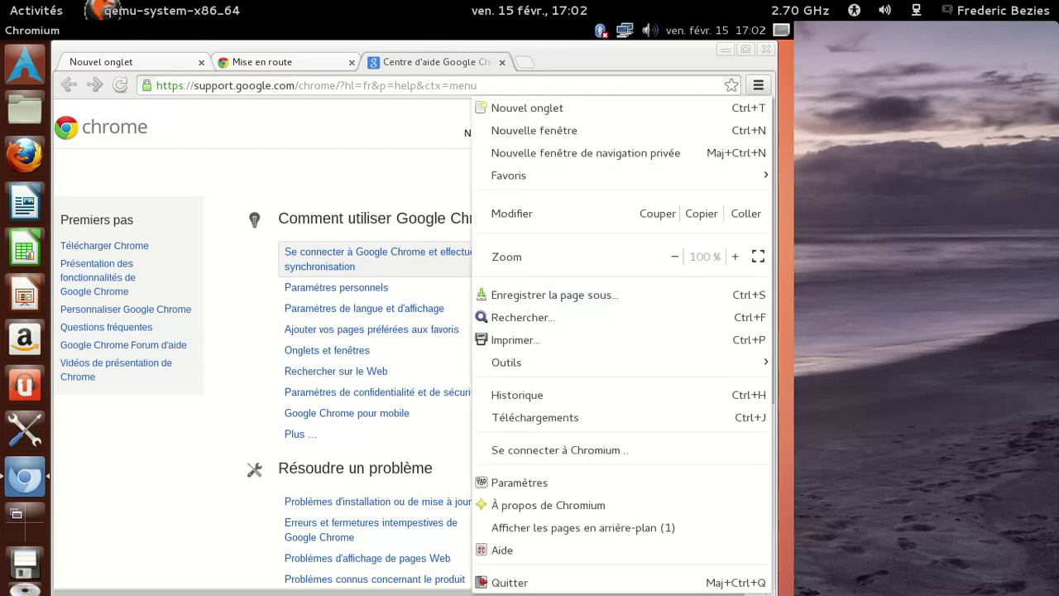
{"action": "left_click", "coordinate": [585, 503]}
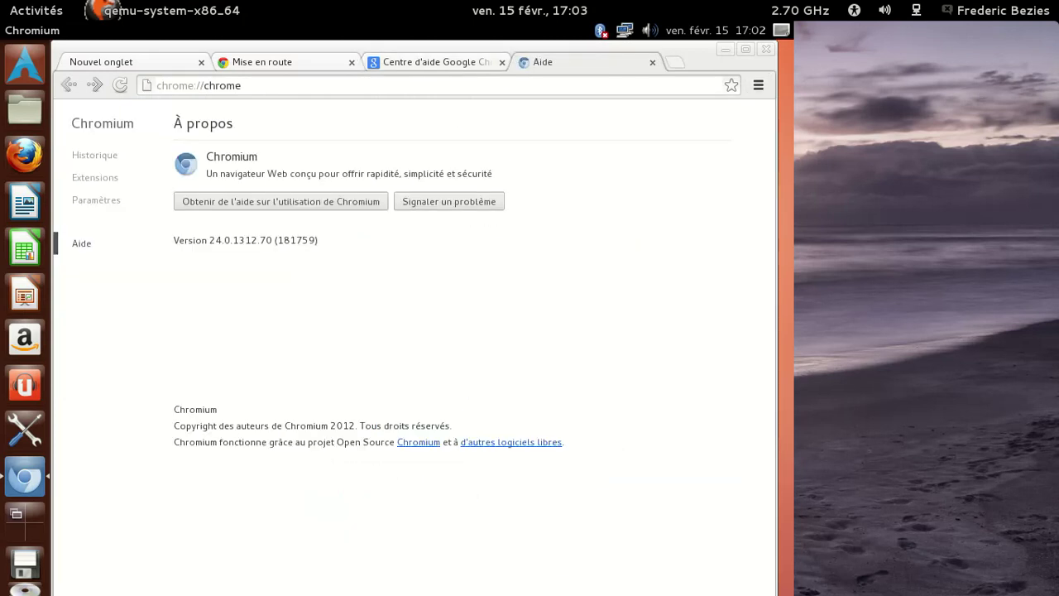
{"action": "left_click", "coordinate": [767, 48]}
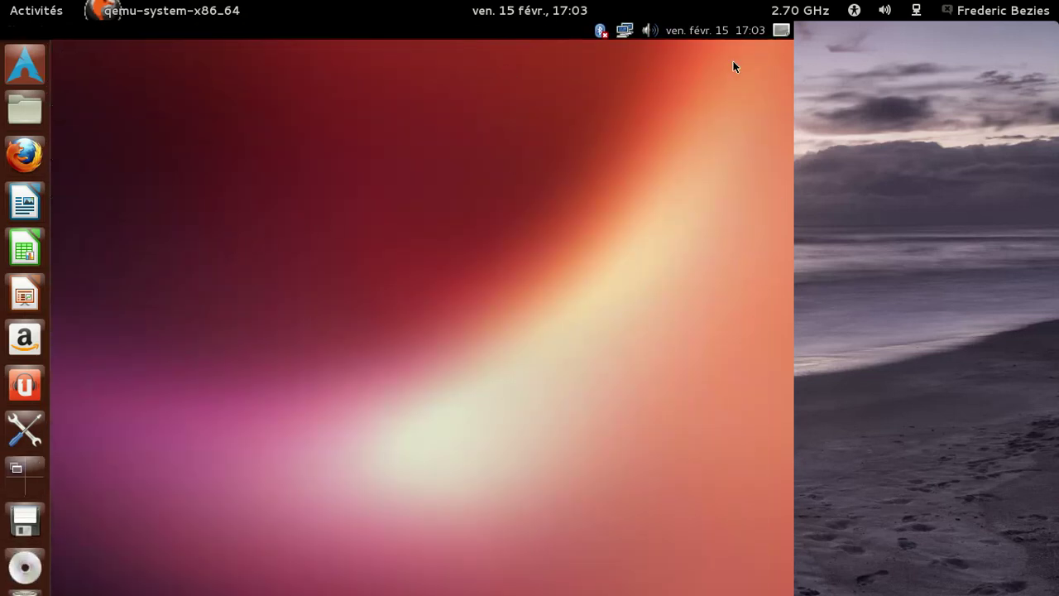
{"action": "left_click", "coordinate": [782, 33]}
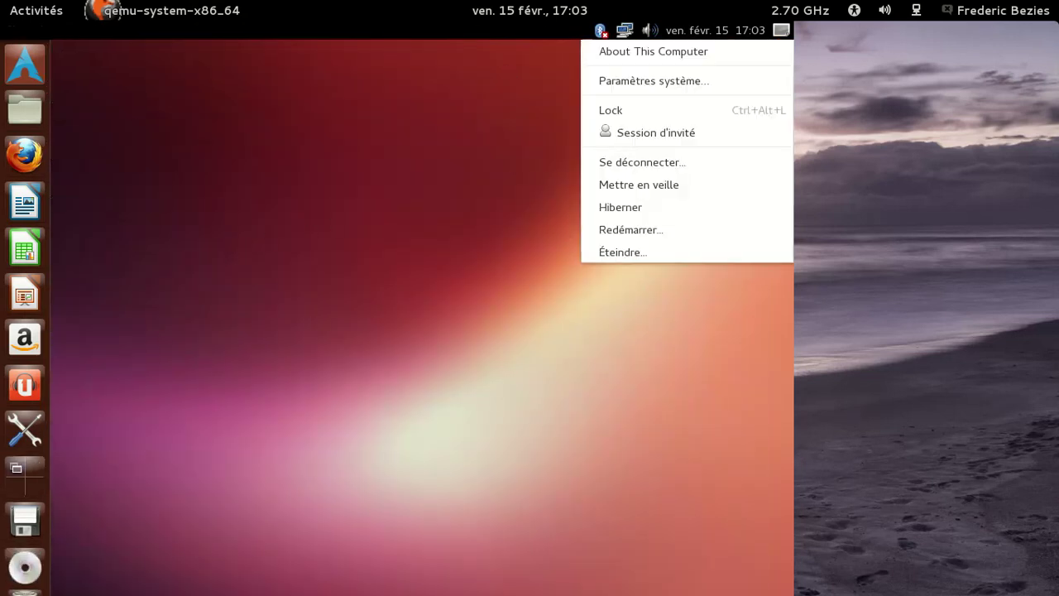
{"action": "left_click", "coordinate": [659, 248]}
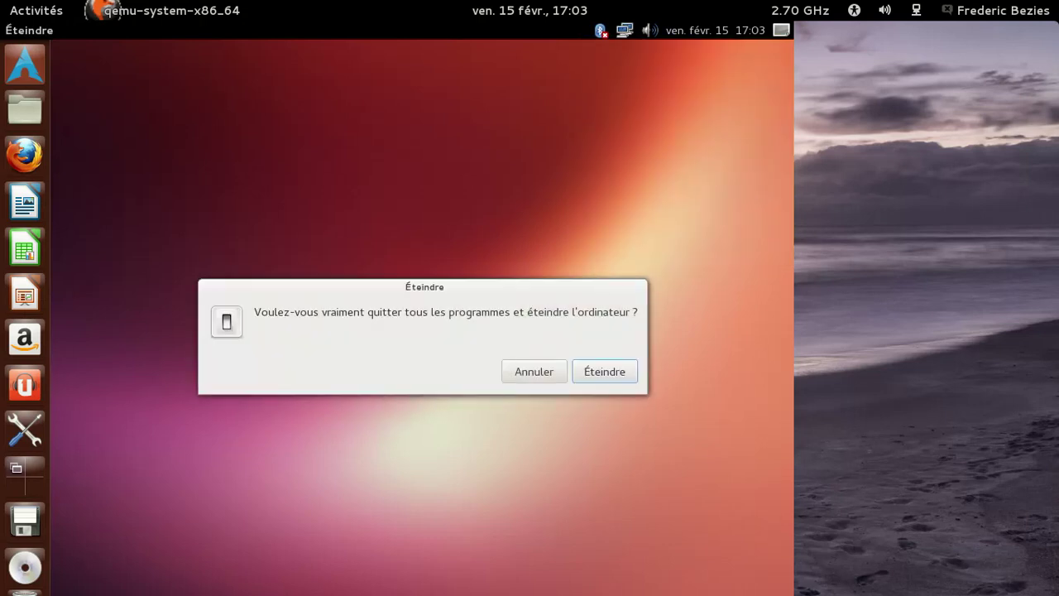
{"action": "left_click", "coordinate": [506, 376]}
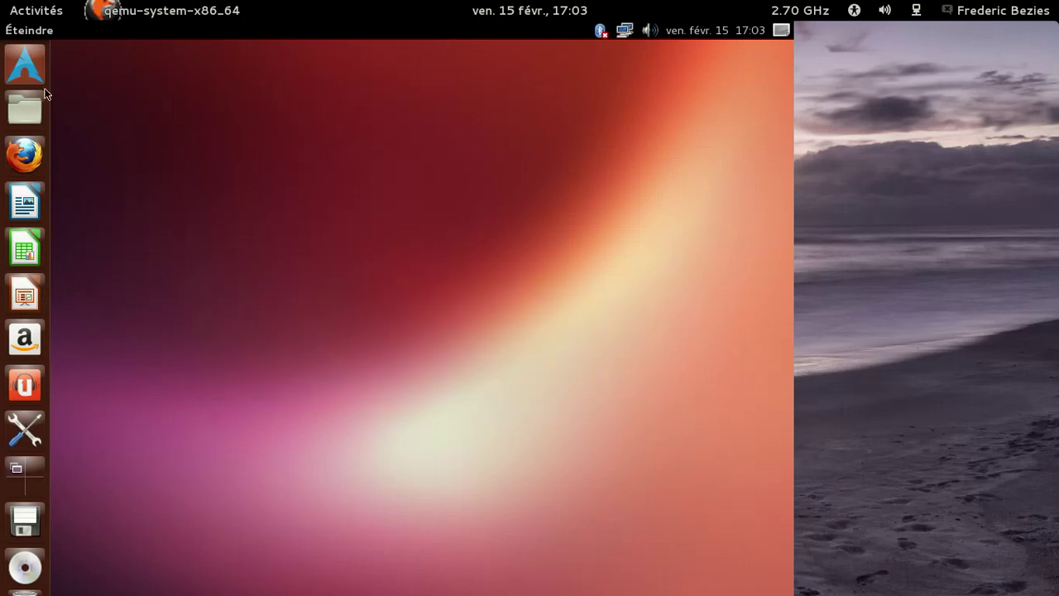
Clear the dash search, browse the everpad notes, files and folders, music and photos lenses, and close the dash.
{"action": "left_click", "coordinate": [25, 65]}
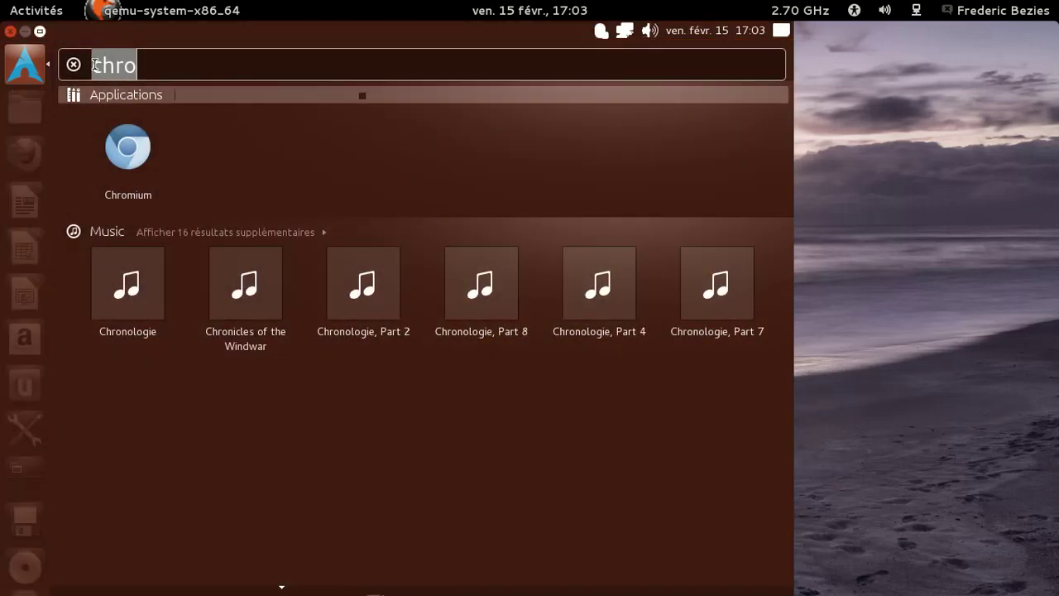
{"action": "key", "text": "BackSpace"}
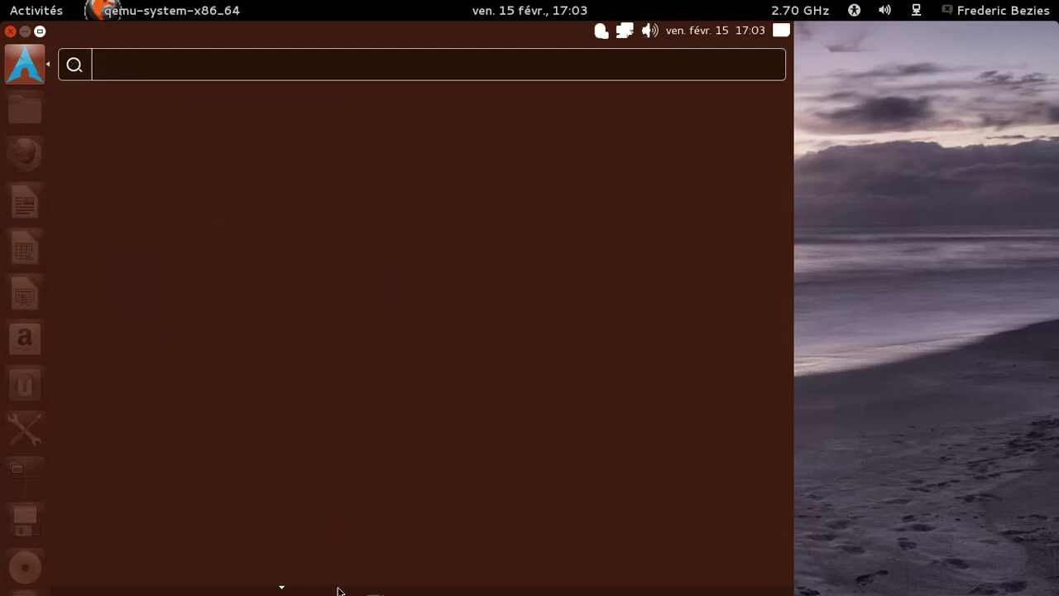
{"action": "left_click", "coordinate": [375, 591]}
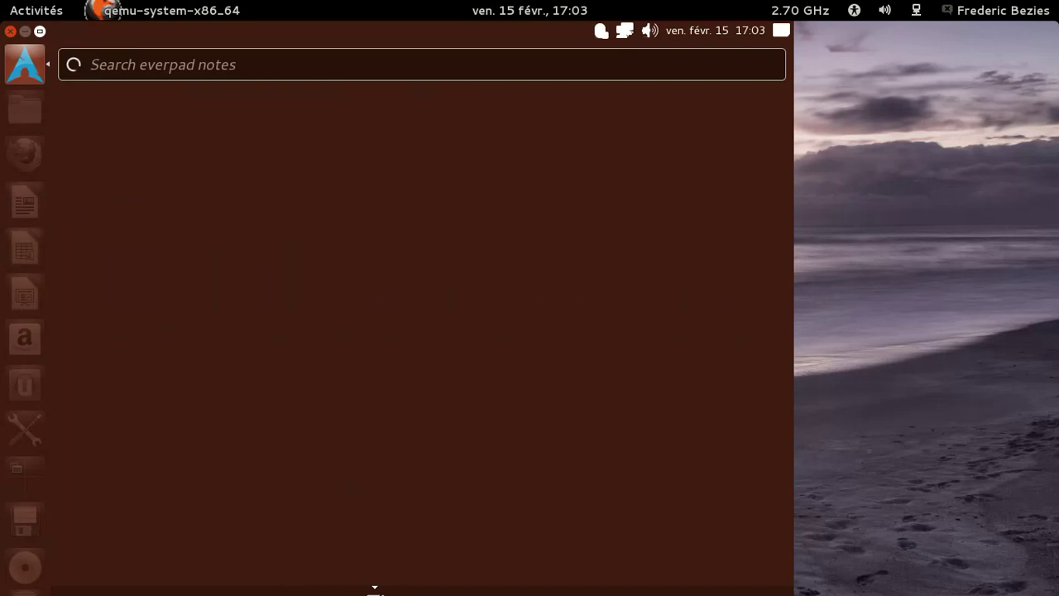
{"action": "left_click", "coordinate": [422, 591]}
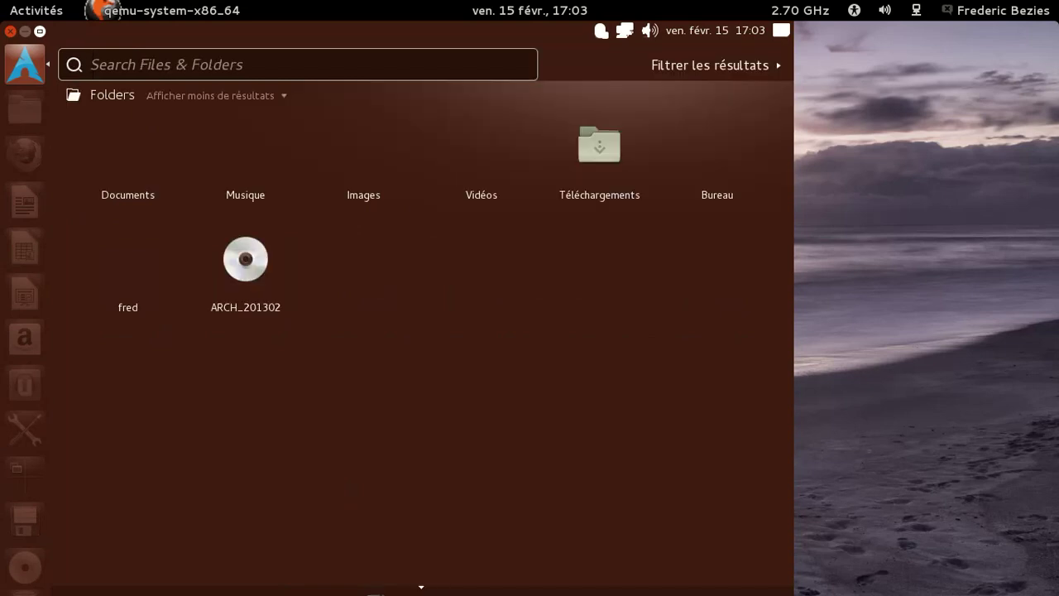
{"action": "left_click", "coordinate": [467, 590]}
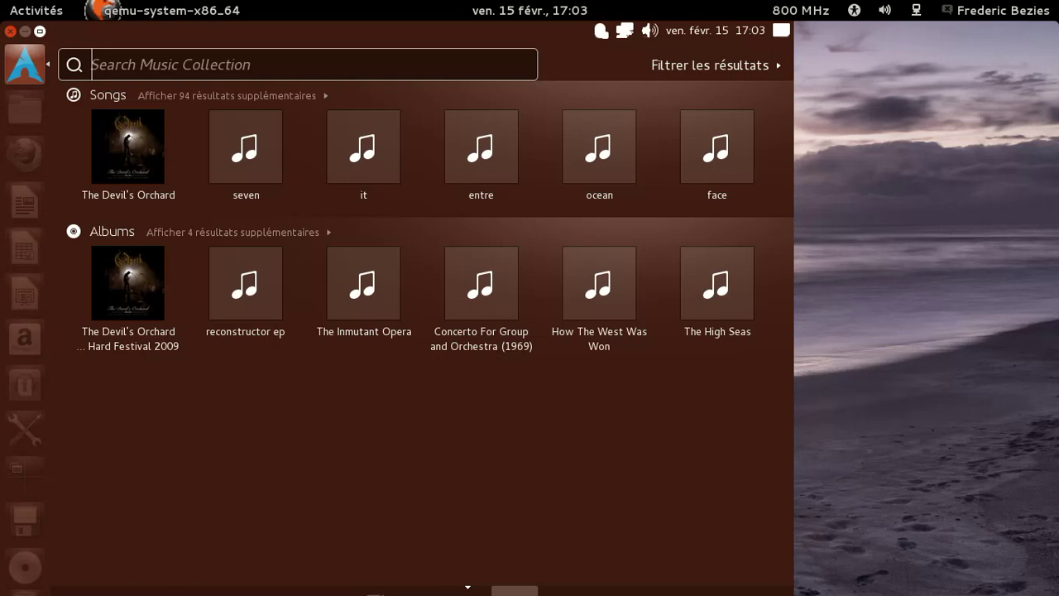
{"action": "left_click", "coordinate": [513, 590]}
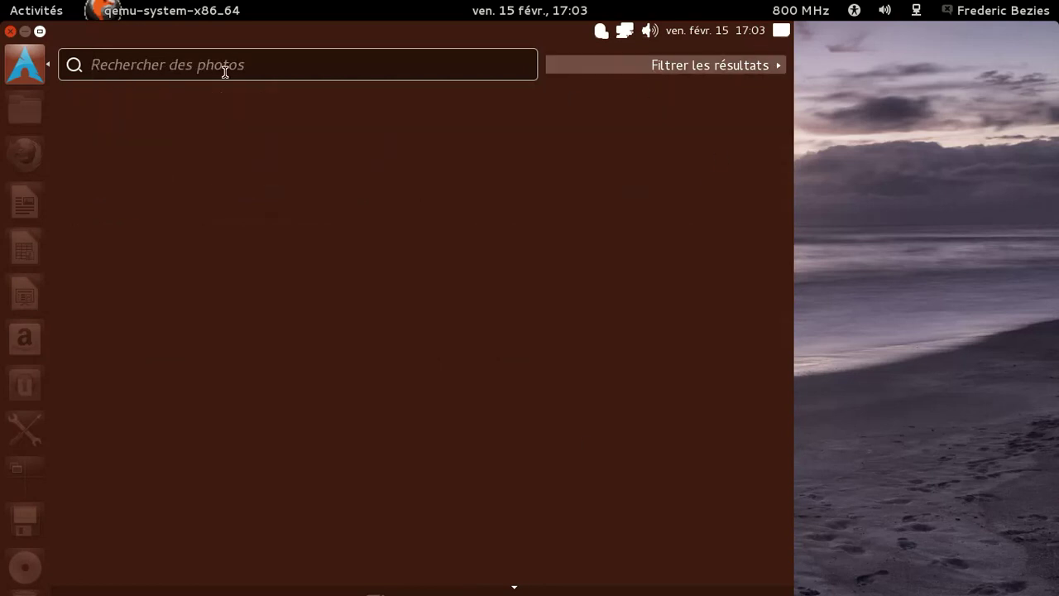
{"action": "left_click", "coordinate": [10, 31]}
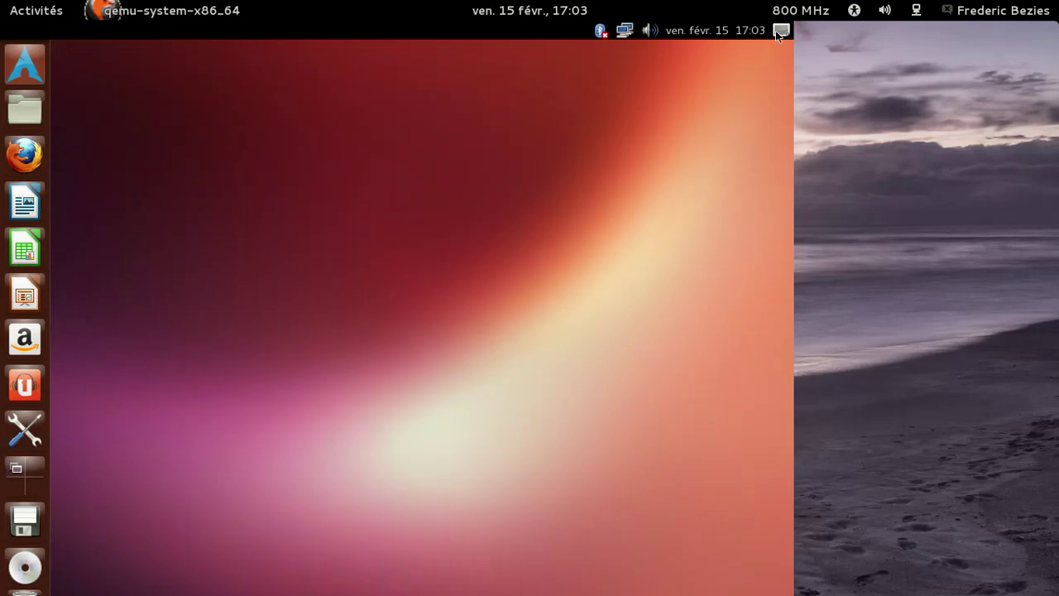
{"action": "left_click", "coordinate": [782, 29]}
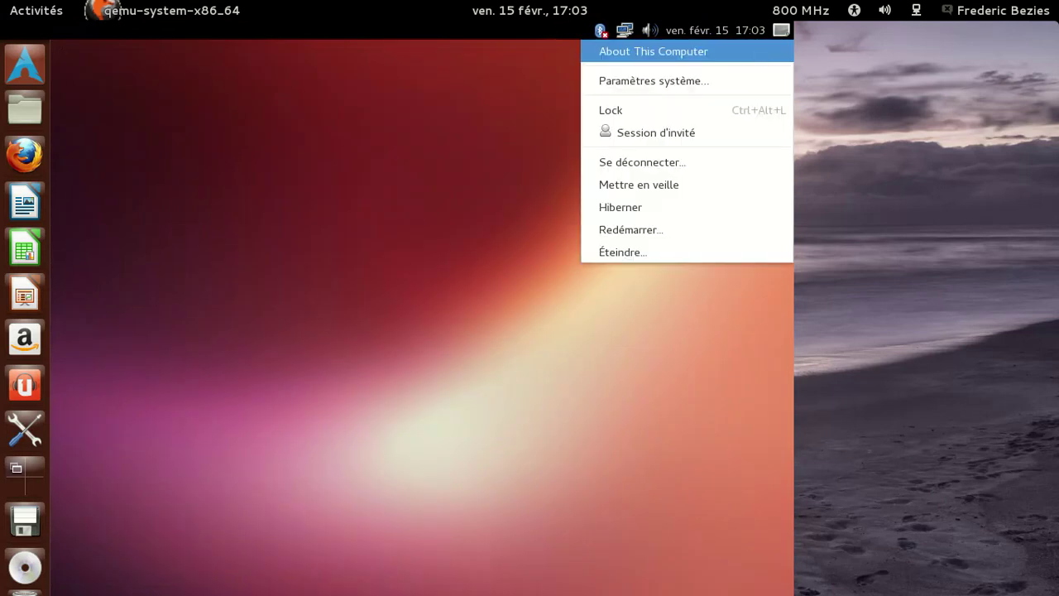
{"action": "left_click", "coordinate": [745, 30]}
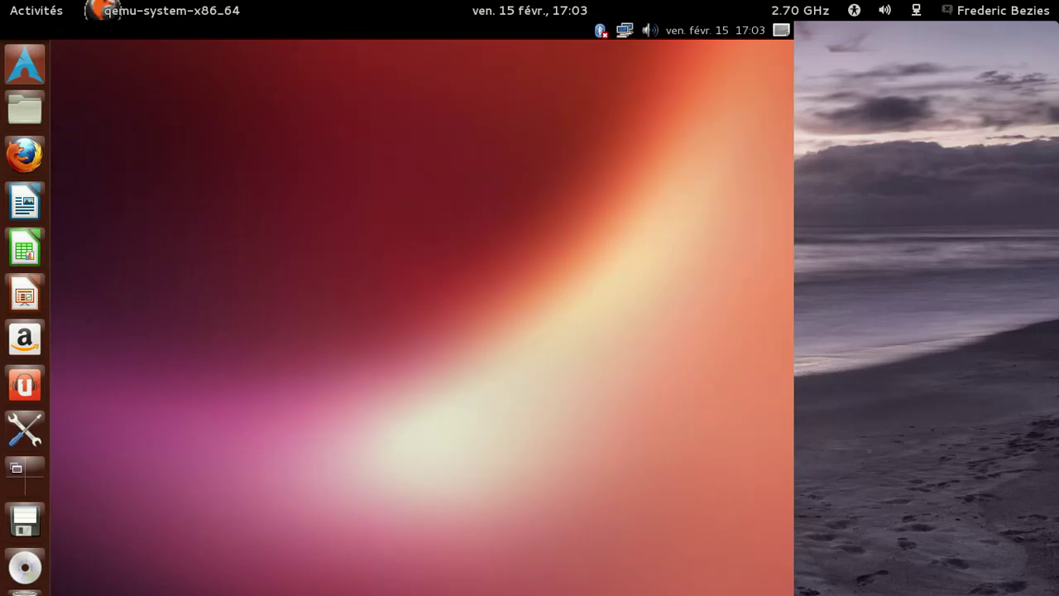
{"action": "left_click", "coordinate": [745, 30]}
{"action": "left_click", "coordinate": [745, 30]}
Try to shut down the virtual machine, choosing to power off despite Firefox still running.
{"action": "left_click", "coordinate": [777, 31]}
{"action": "key", "text": "Return"}
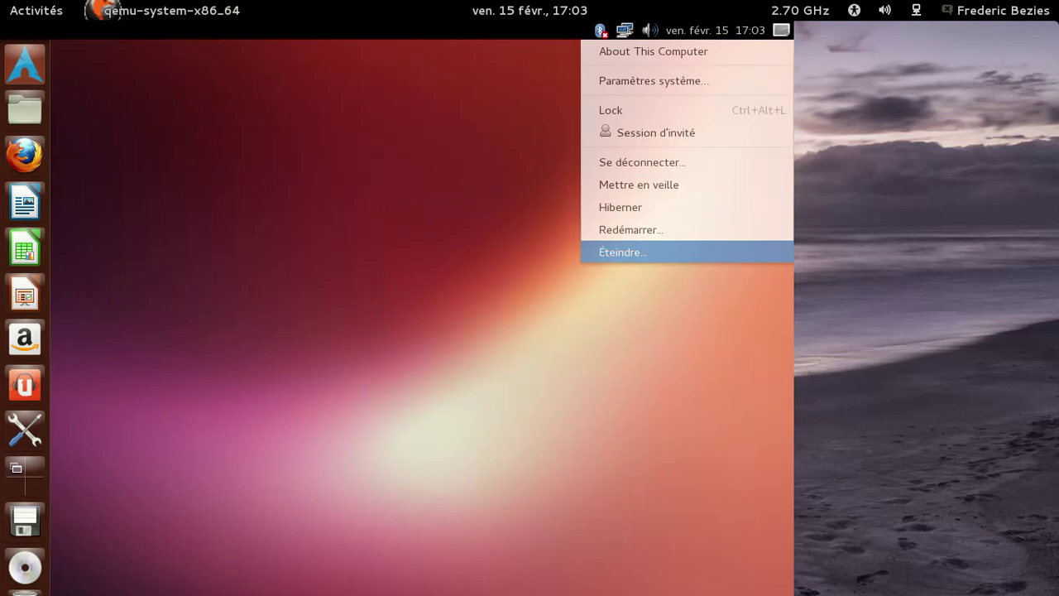
{"action": "key", "text": "Return"}
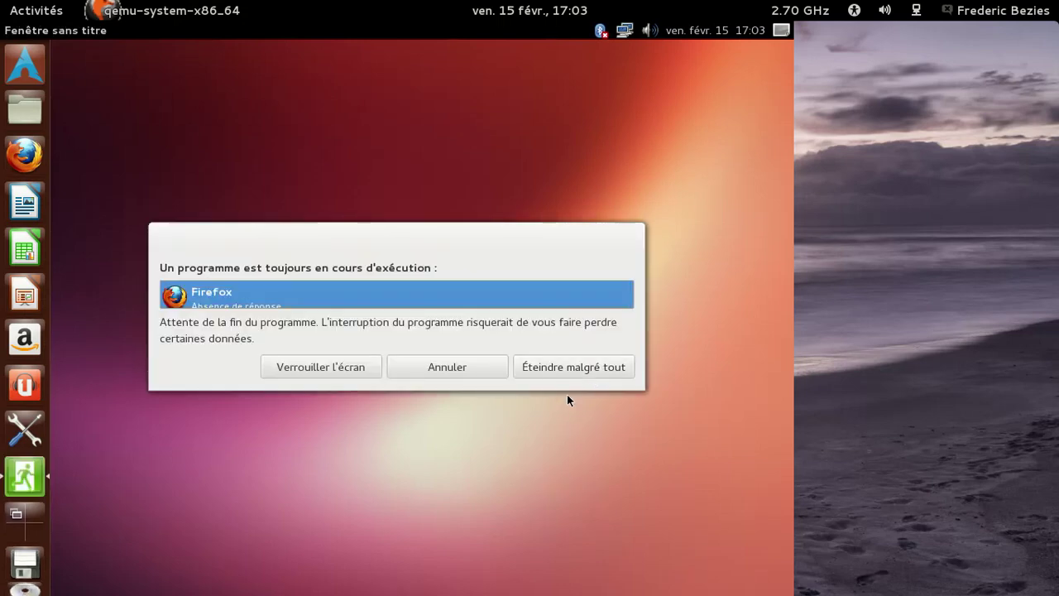
{"action": "left_click", "coordinate": [573, 366]}
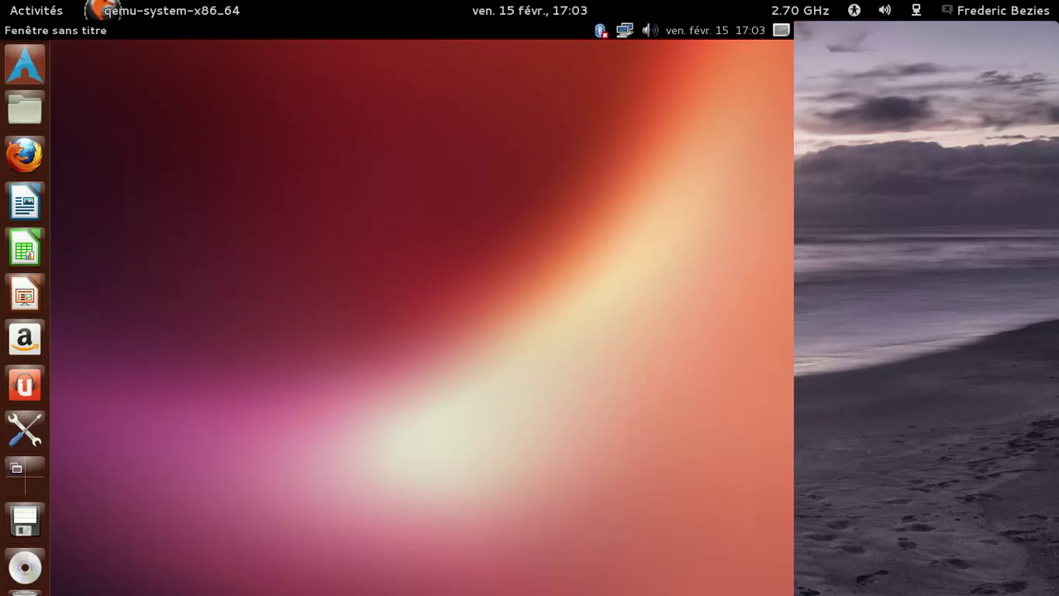
Request the virtual machine's shutdown again and confirm quitting all programs and powering off.
{"action": "left_click", "coordinate": [779, 31]}
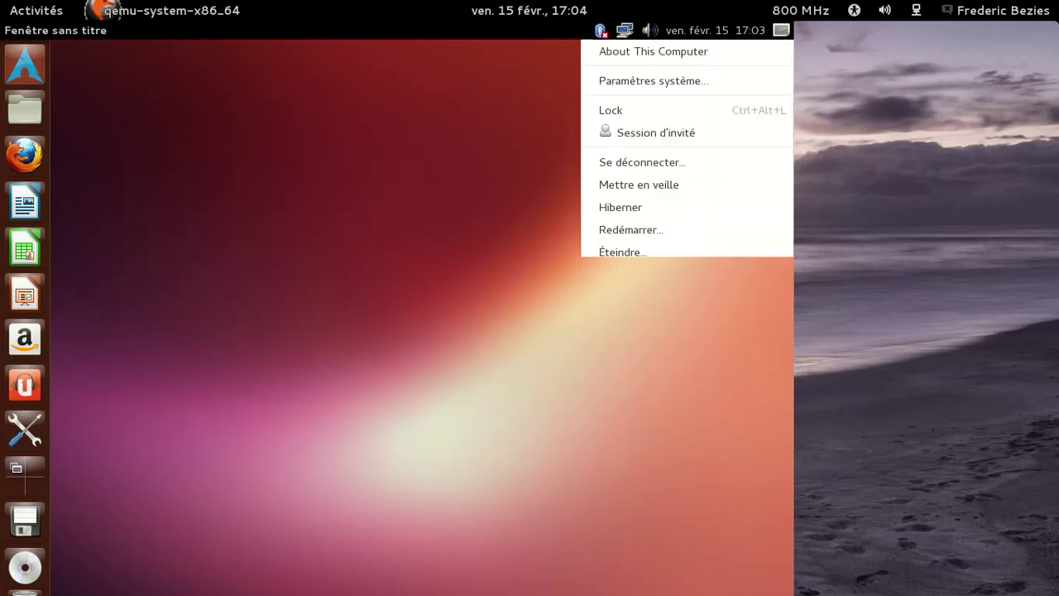
{"action": "left_click", "coordinate": [685, 252]}
{"action": "left_click", "coordinate": [597, 376]}
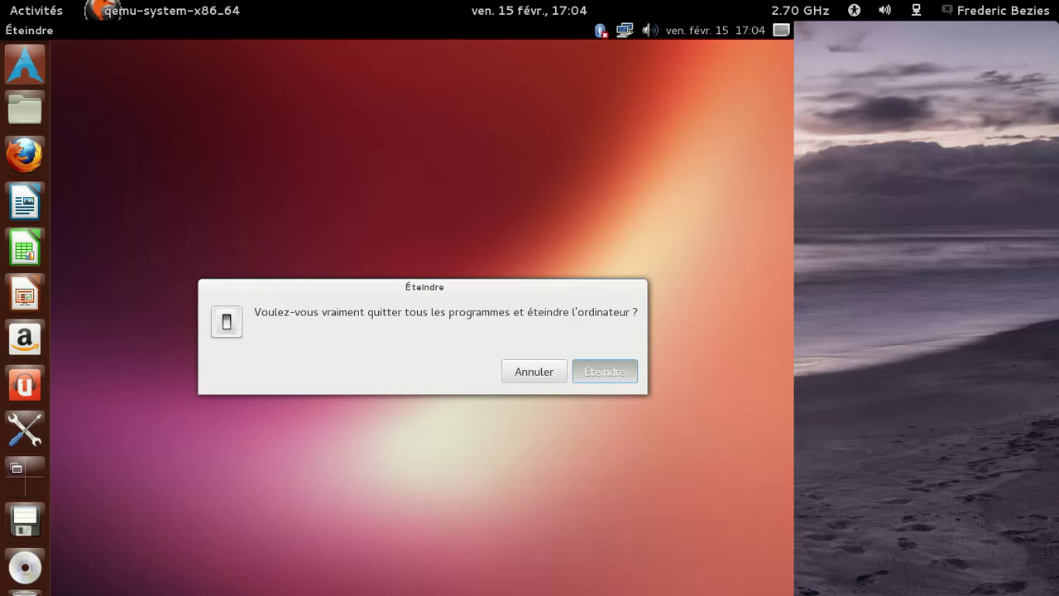
{"action": "left_click", "coordinate": [783, 30]}
{"action": "key", "text": "Return"}
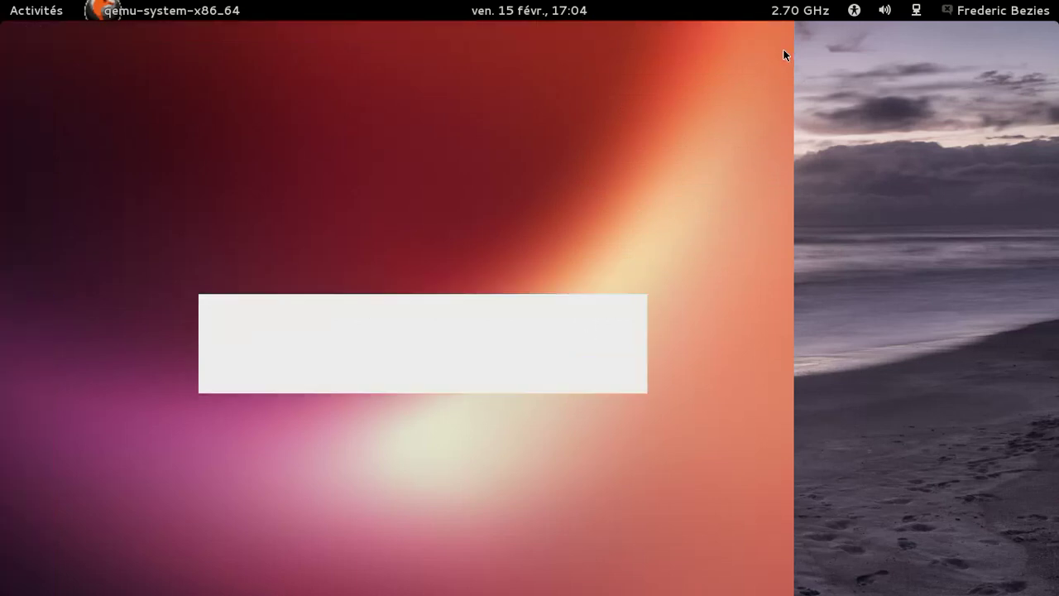